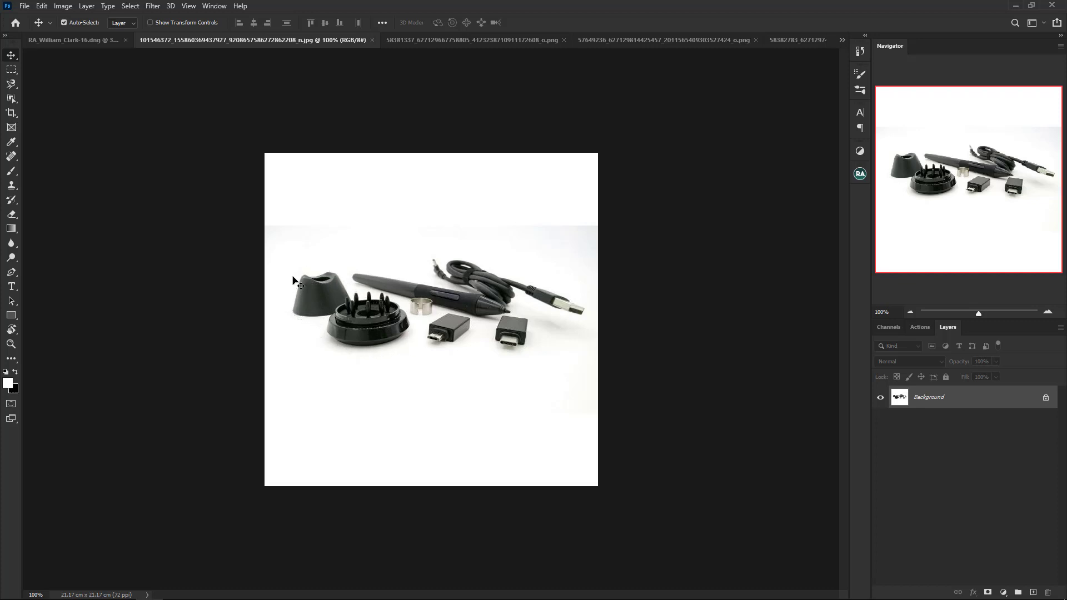
Step: Switch to the Brush tool and set the foreground colour to pure red (ff0000)
{"action": "left_click", "coordinate": [12, 171]}
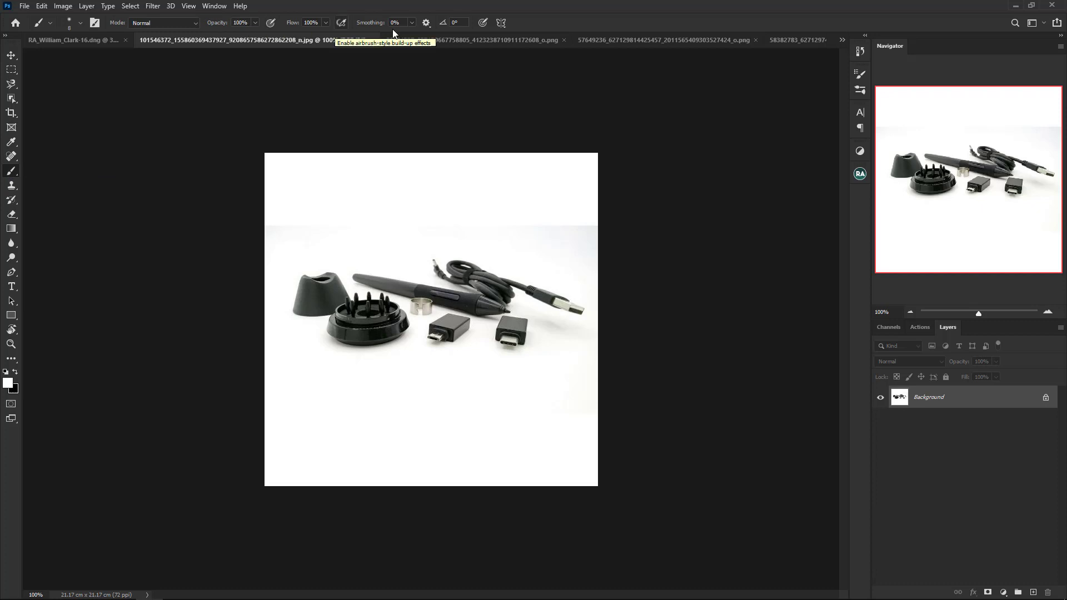
{"action": "left_click", "coordinate": [8, 383]}
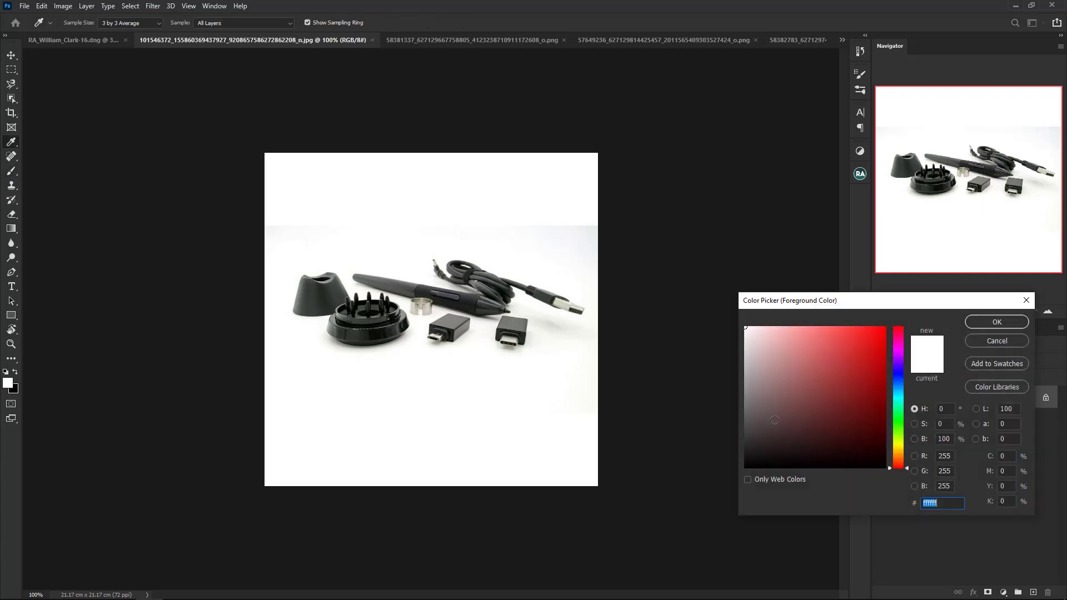
{"action": "type", "text": "ff0000"}
{"action": "left_click", "coordinate": [983, 322]}
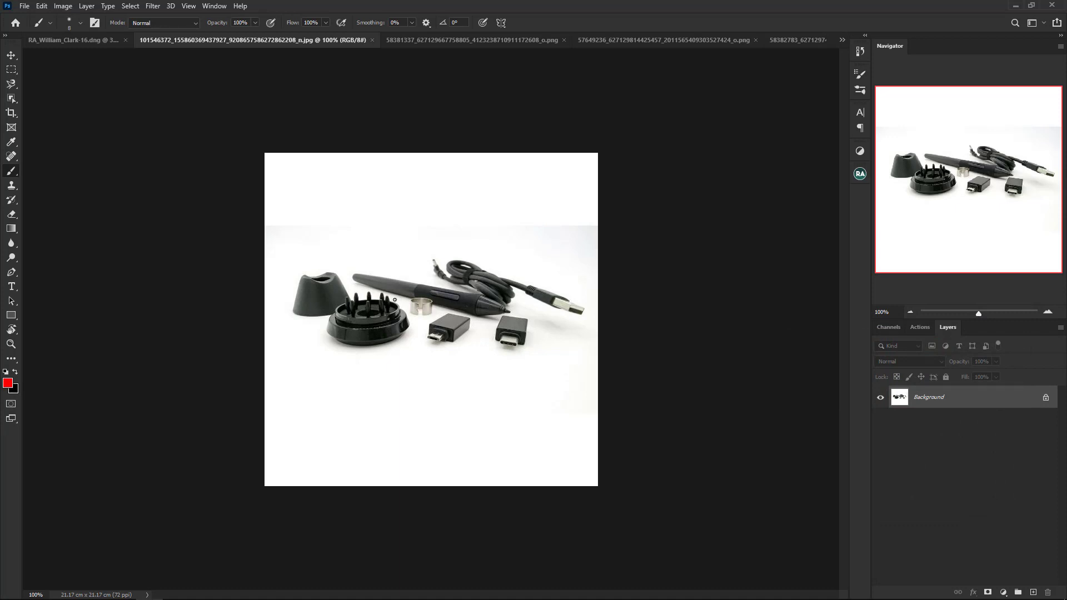
Step: Paint trial red strokes around the black base and pen stand, then undo them
{"action": "mouse_move", "coordinate": [395, 300]}
{"action": "left_mouse_down"}
{"action": "mouse_move", "coordinate": [280, 308]}
{"action": "mouse_move", "coordinate": [401, 298]}
{"action": "left_mouse_up"}
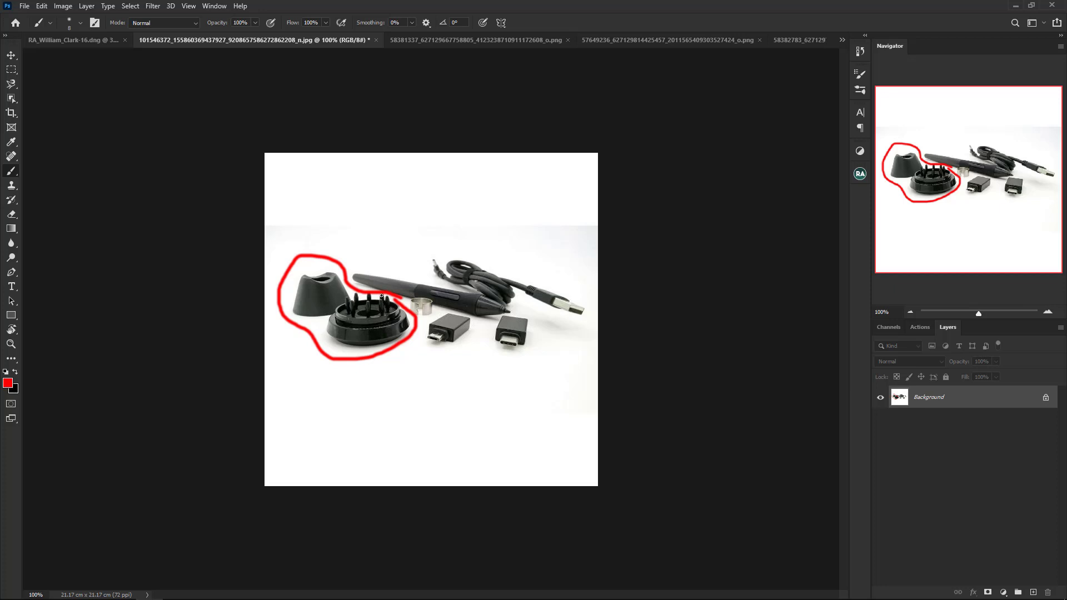
{"action": "left_click_drag", "start_coordinate": [328, 287], "coordinate": [323, 293]}
{"action": "key", "text": "ctrl+z"}
{"action": "key", "text": "ctrl+z"}
{"action": "key", "text": "ctrl+z"}
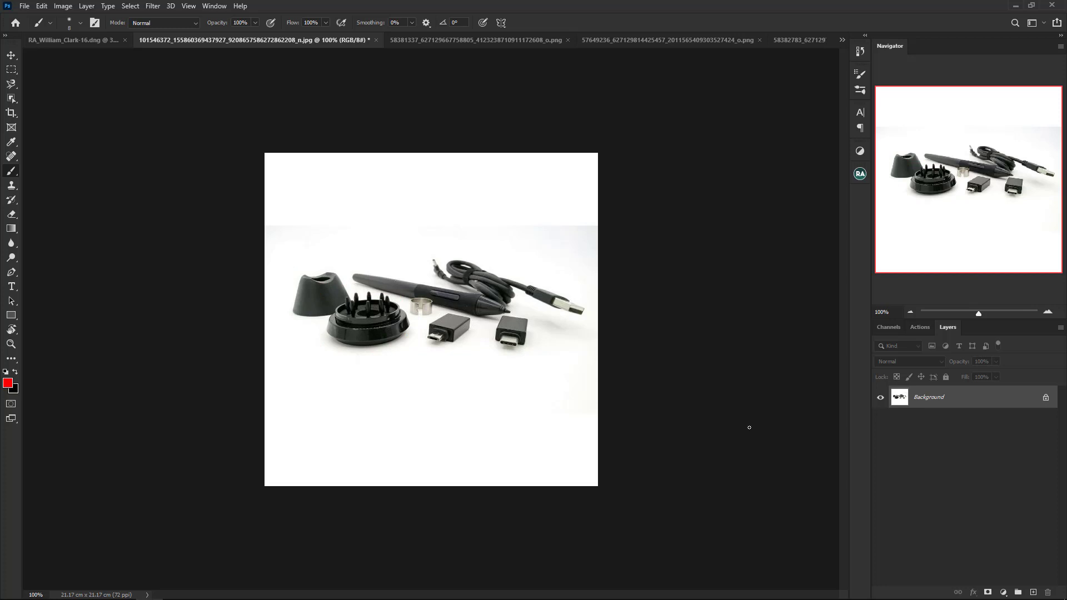
{"action": "left_click", "coordinate": [1033, 592]}
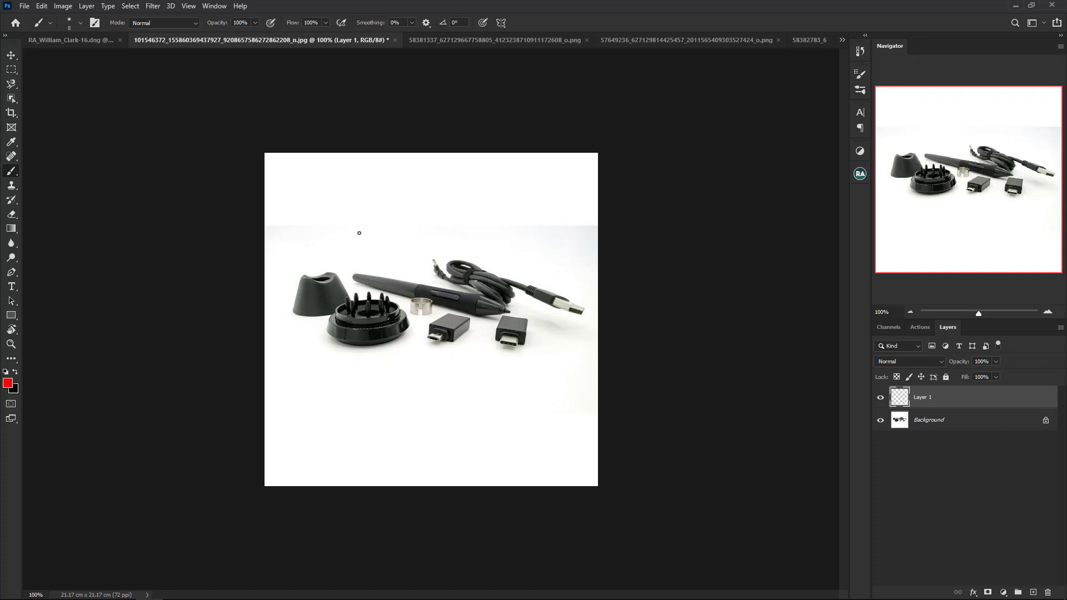
{"action": "left_click_drag", "start_coordinate": [416, 290], "coordinate": [412, 299]}
{"action": "key", "text": "ctrl+z"}
{"action": "mouse_move", "coordinate": [418, 286]}
{"action": "left_mouse_down"}
{"action": "mouse_move", "coordinate": [441, 302]}
{"action": "mouse_move", "coordinate": [415, 290]}
{"action": "left_mouse_up"}
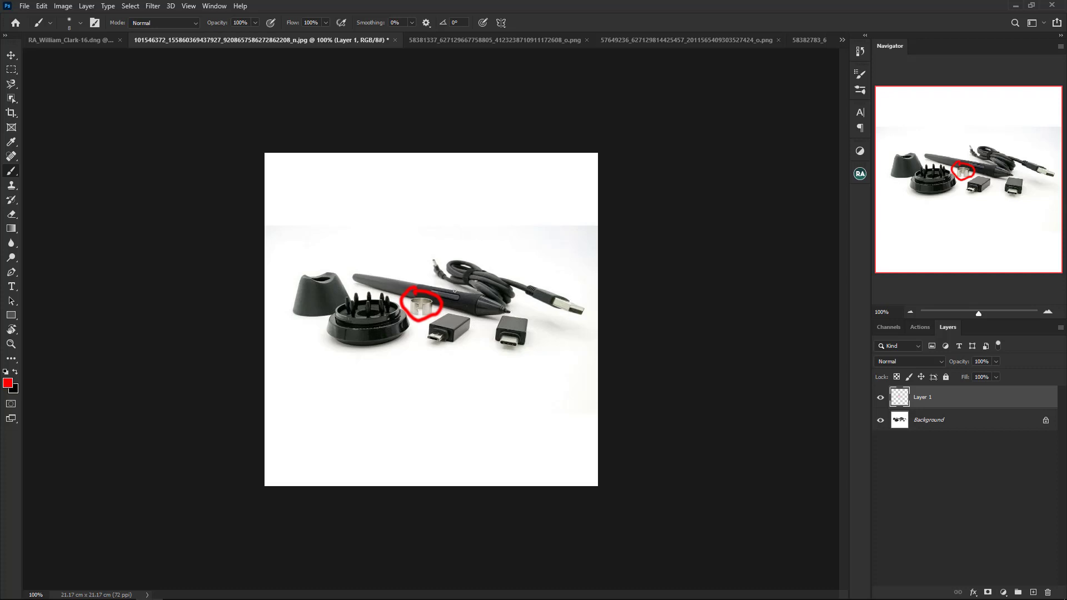
{"action": "key", "text": "ctrl+z"}
{"action": "mouse_move", "coordinate": [457, 284]}
{"action": "left_mouse_down"}
{"action": "mouse_move", "coordinate": [495, 309]}
{"action": "mouse_move", "coordinate": [598, 322]}
{"action": "mouse_move", "coordinate": [534, 265]}
{"action": "mouse_move", "coordinate": [427, 258]}
{"action": "mouse_move", "coordinate": [458, 289]}
{"action": "left_mouse_up"}
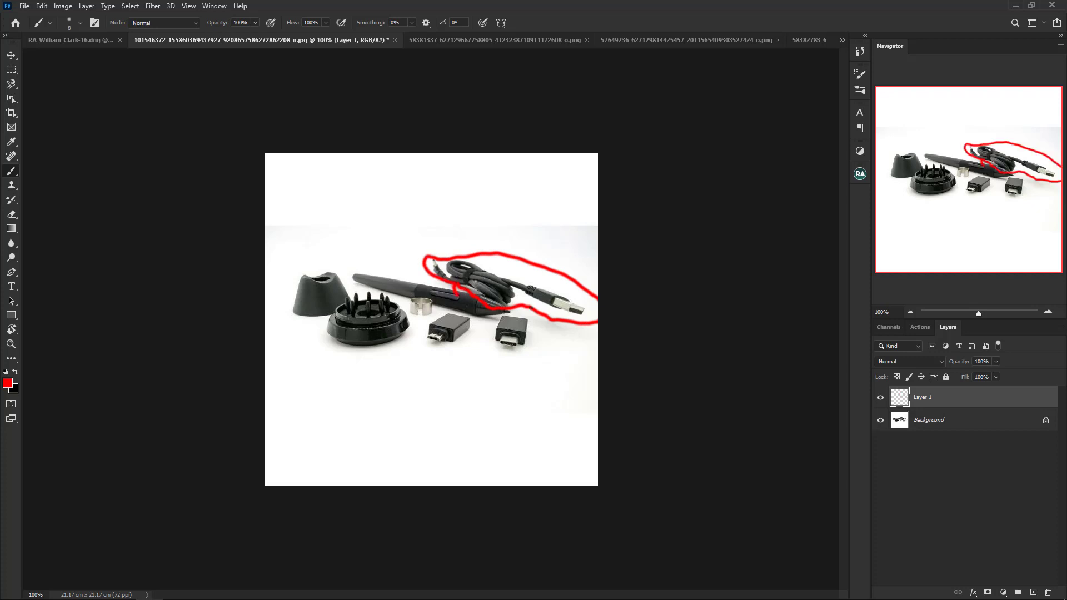
{"action": "mouse_move", "coordinate": [574, 307]}
{"action": "left_mouse_down"}
{"action": "mouse_move", "coordinate": [558, 300]}
{"action": "mouse_move", "coordinate": [588, 313]}
{"action": "mouse_move", "coordinate": [559, 308]}
{"action": "left_mouse_up"}
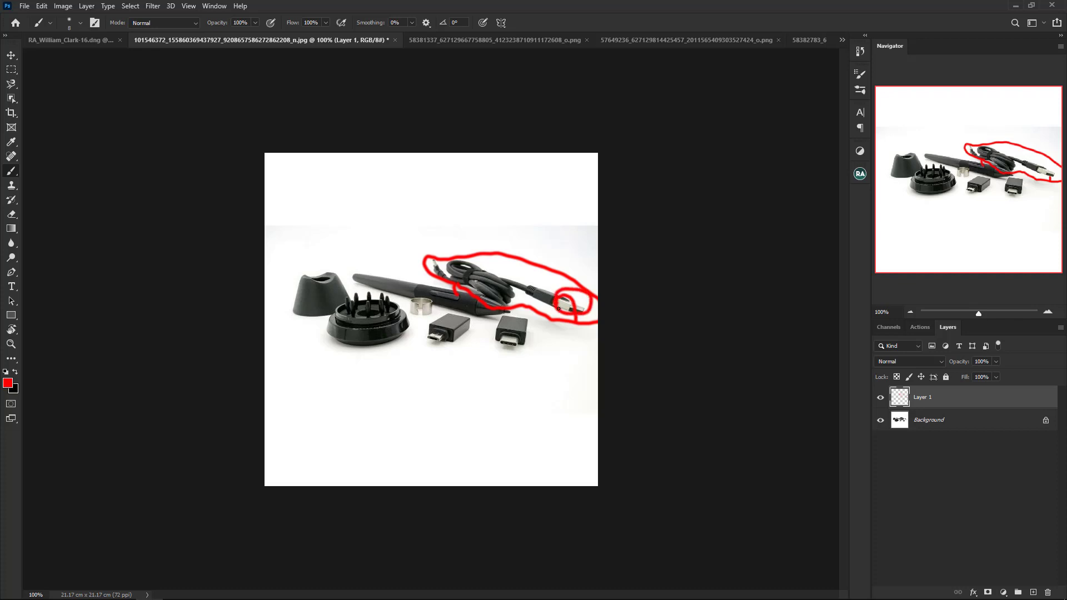
{"action": "mouse_move", "coordinate": [433, 259]}
{"action": "left_mouse_down"}
{"action": "mouse_move", "coordinate": [424, 259]}
{"action": "mouse_move", "coordinate": [429, 276]}
{"action": "mouse_move", "coordinate": [443, 253]}
{"action": "mouse_move", "coordinate": [431, 271]}
{"action": "left_mouse_up"}
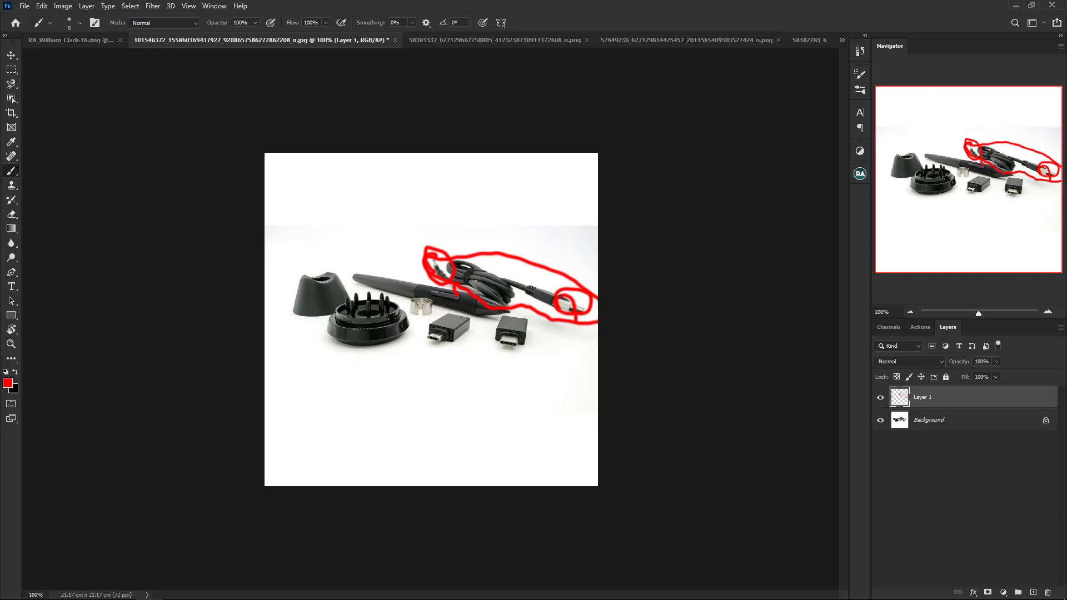
{"action": "key", "text": "ctrl+z"}
{"action": "key", "text": "ctrl+z"}
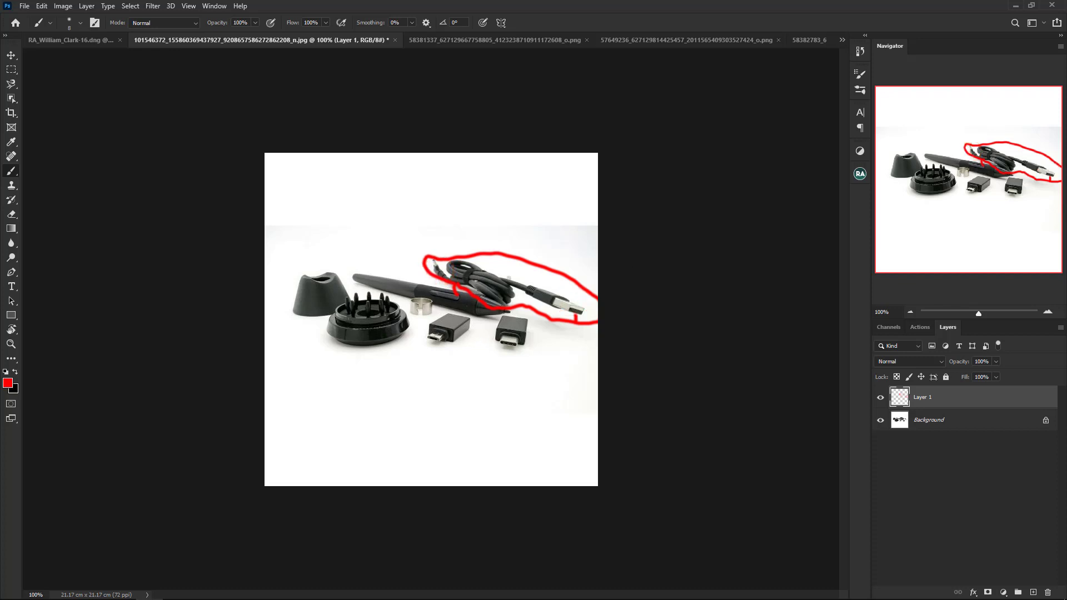
{"action": "key", "text": "ctrl+z"}
{"action": "key", "text": "ctrl+z"}
{"action": "key", "text": "ctrl+z"}
{"action": "key", "text": "ctrl+z"}
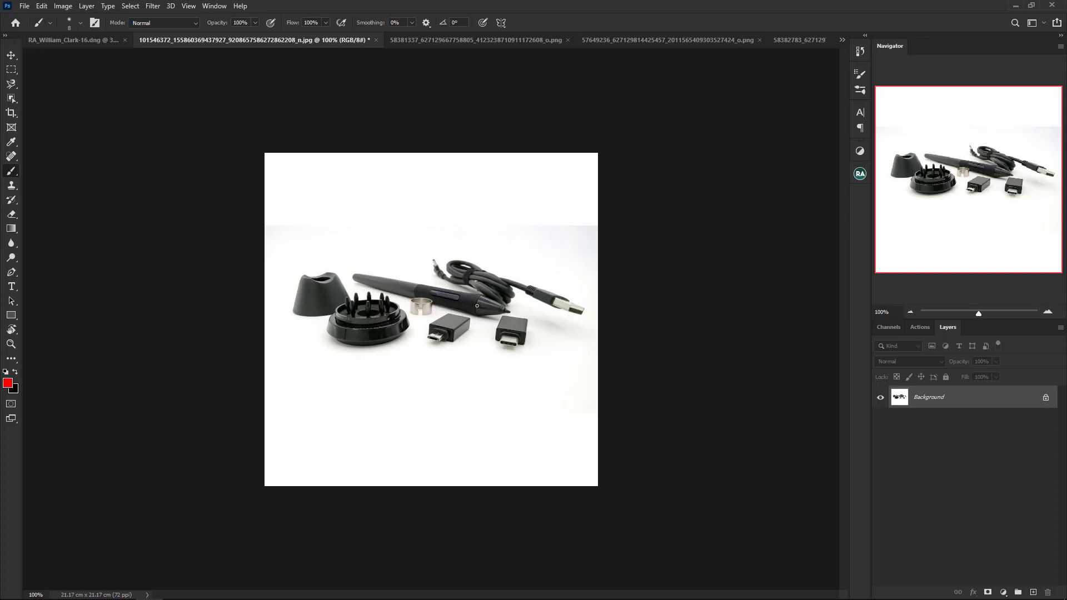
{"action": "mouse_move", "coordinate": [487, 330]}
{"action": "left_mouse_down"}
{"action": "mouse_move", "coordinate": [478, 342]}
{"action": "mouse_move", "coordinate": [503, 362]}
{"action": "mouse_move", "coordinate": [534, 313]}
{"action": "mouse_move", "coordinate": [489, 316]}
{"action": "mouse_move", "coordinate": [481, 334]}
{"action": "left_mouse_up"}
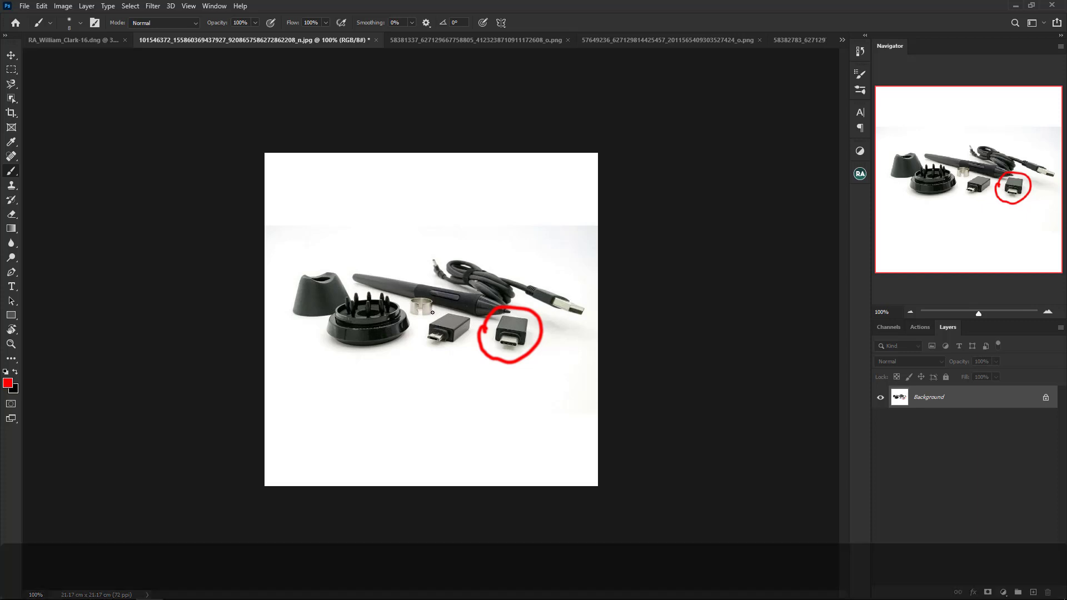
{"action": "left_click_drag", "start_coordinate": [432, 314], "coordinate": [433, 316]}
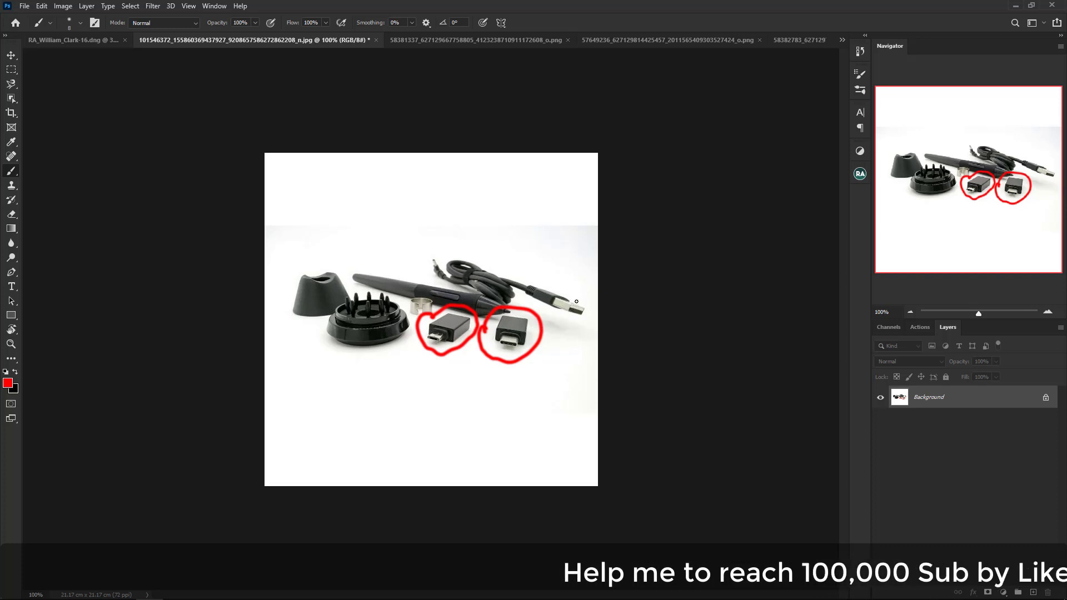
{"action": "mouse_move", "coordinate": [580, 282]}
{"action": "left_mouse_down"}
{"action": "mouse_move", "coordinate": [568, 277]}
{"action": "mouse_move", "coordinate": [579, 289]}
{"action": "left_mouse_up"}
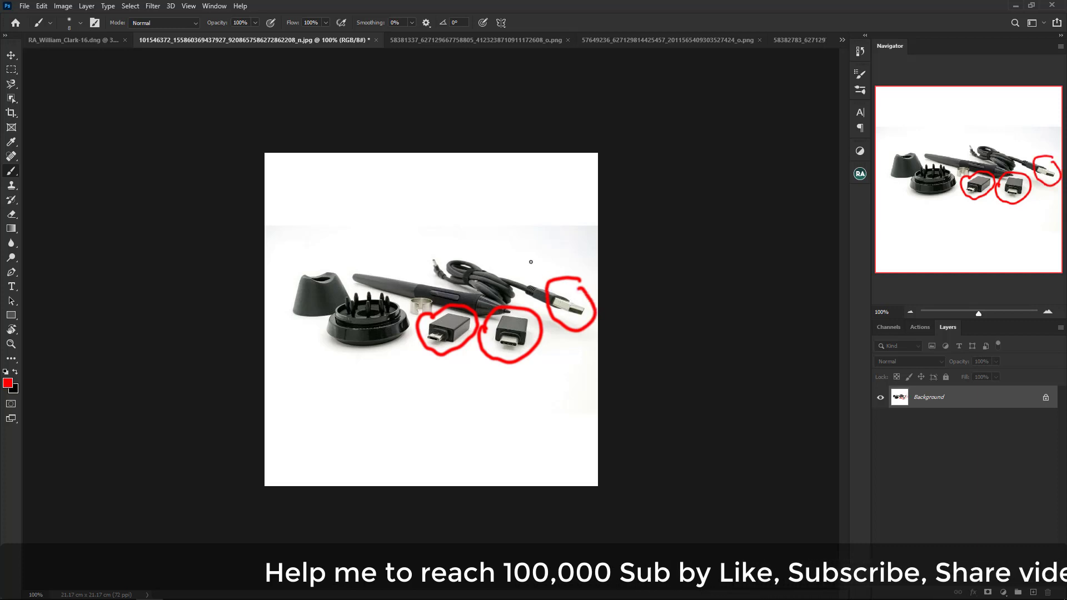
{"action": "key", "text": "ctrl+z"}
{"action": "key", "text": "ctrl+z"}
{"action": "key", "text": "ctrl+z"}
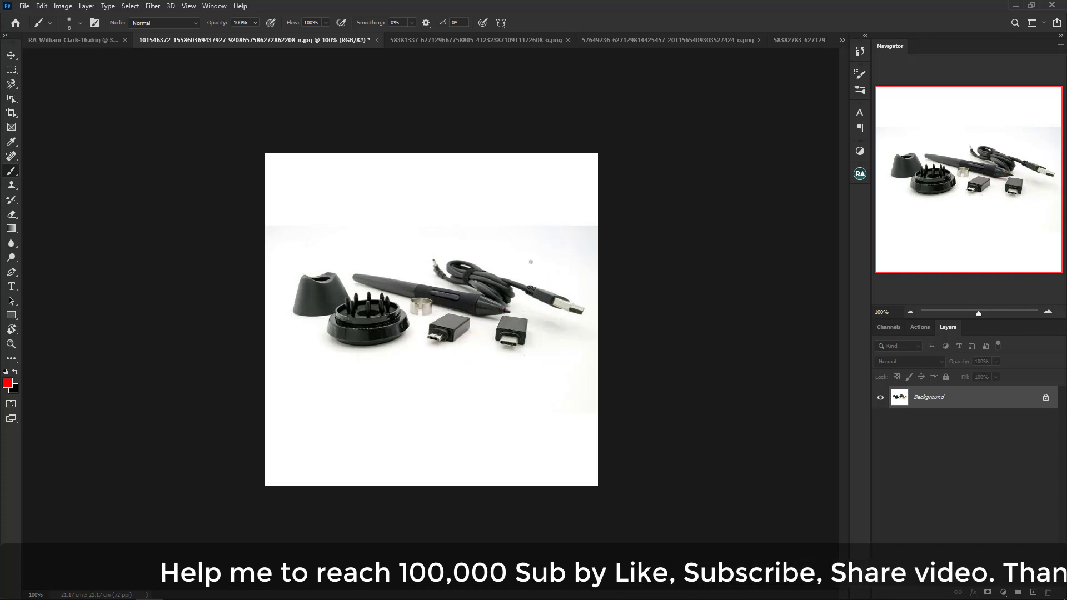
{"action": "left_click_drag", "start_coordinate": [451, 327], "coordinate": [458, 332]}
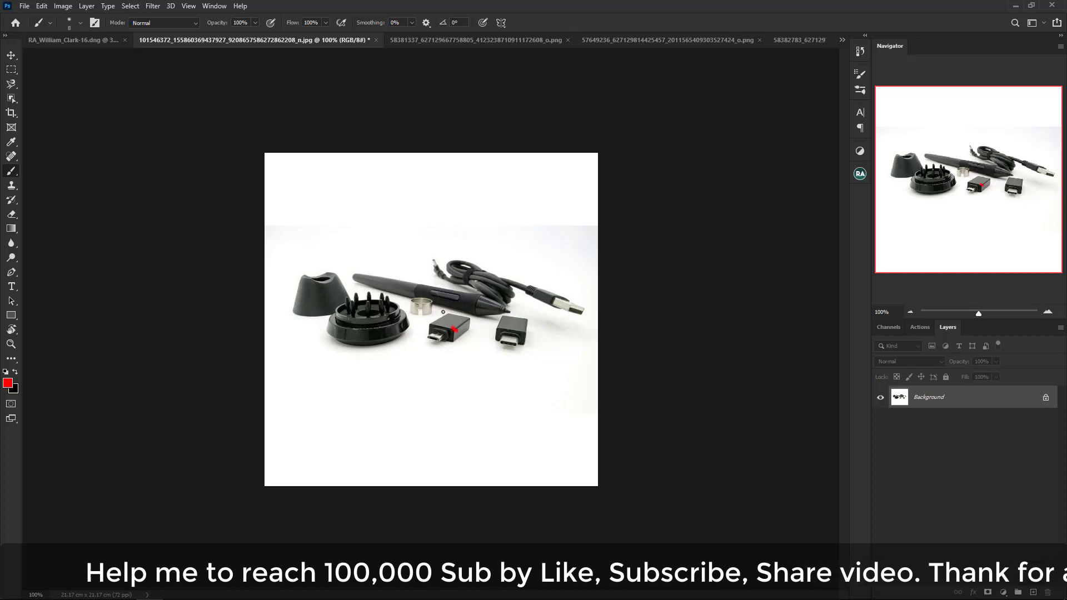
{"action": "key", "text": "ctrl+z"}
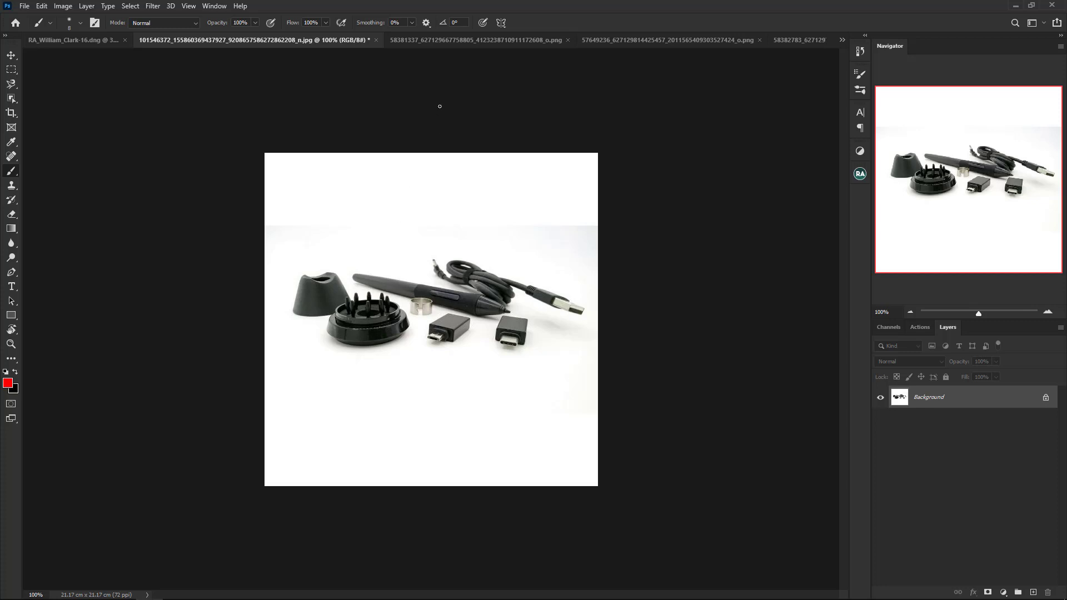
Step: Browse the Gaomon screenshot documents, ending back on the pen accessories photo
{"action": "left_click", "coordinate": [482, 48]}
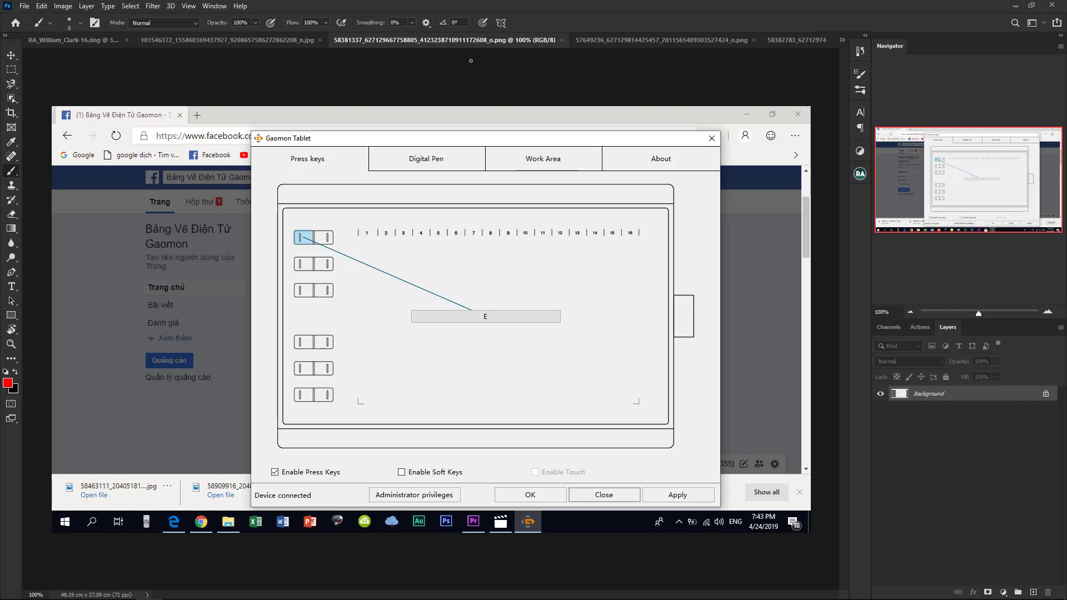
{"action": "left_click", "coordinate": [639, 41]}
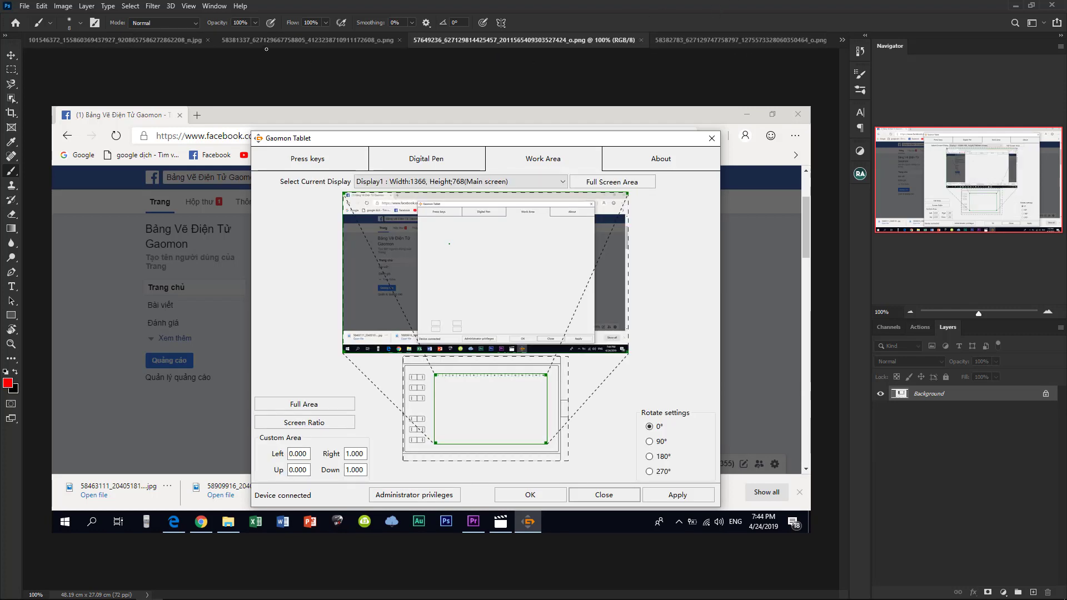
{"action": "left_click", "coordinate": [293, 44]}
{"action": "left_click", "coordinate": [702, 40]}
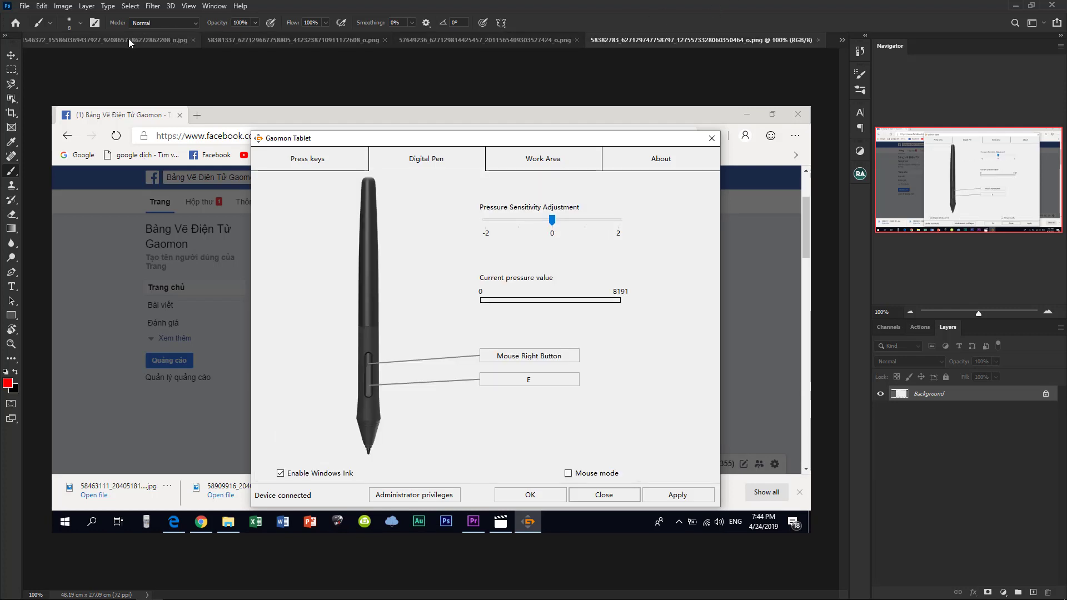
{"action": "left_click", "coordinate": [128, 39]}
Step: Close the pen accessories photo without saving and bring up the tablet-in-box photo
{"action": "left_click", "coordinate": [265, 40]}
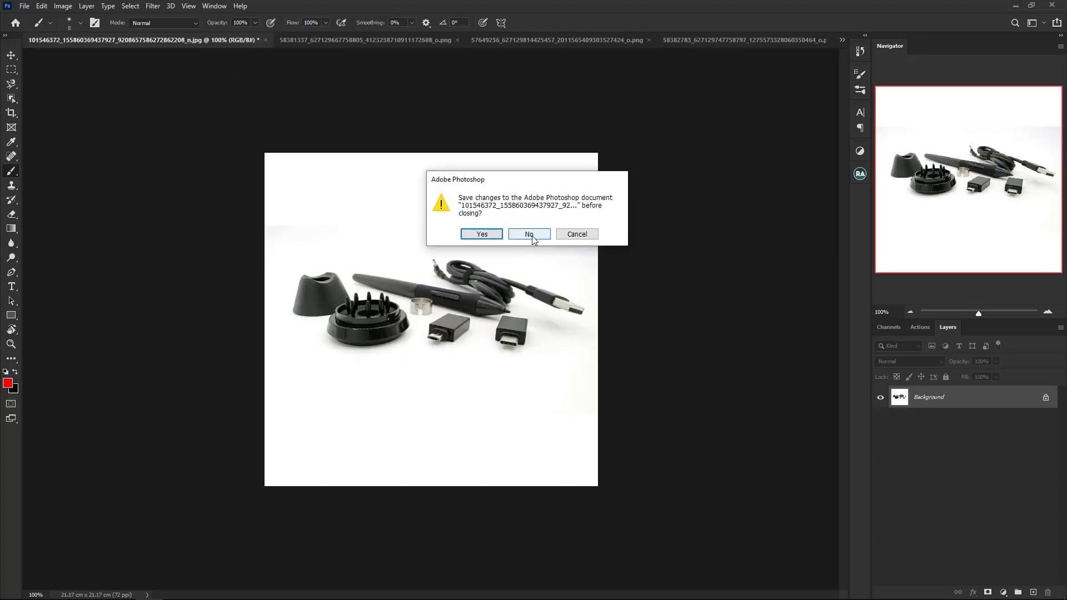
{"action": "left_click", "coordinate": [530, 234]}
{"action": "left_click", "coordinate": [329, 40]}
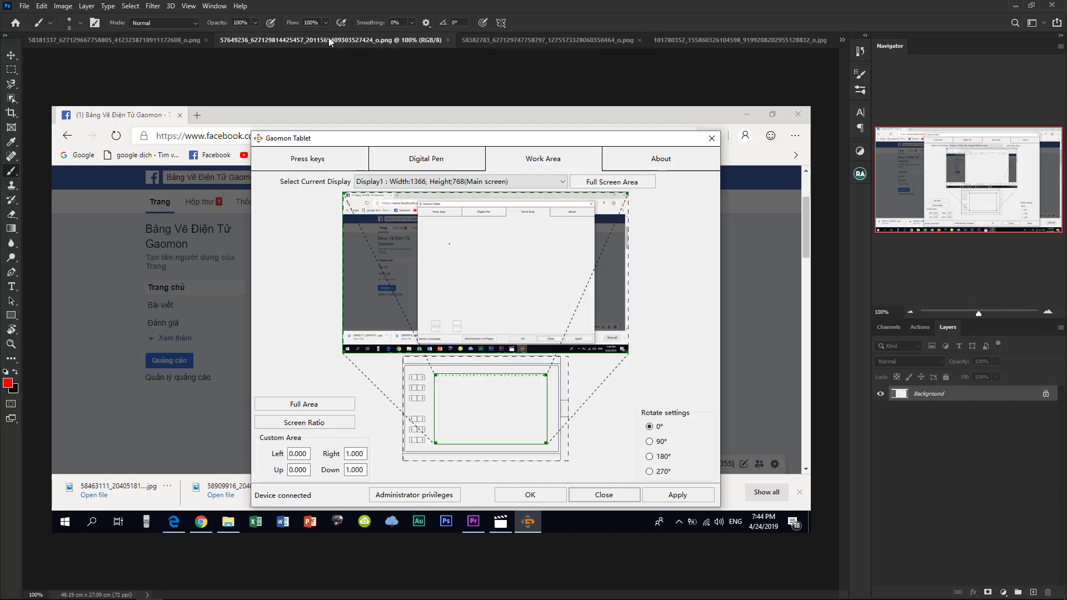
{"action": "left_click", "coordinate": [722, 40]}
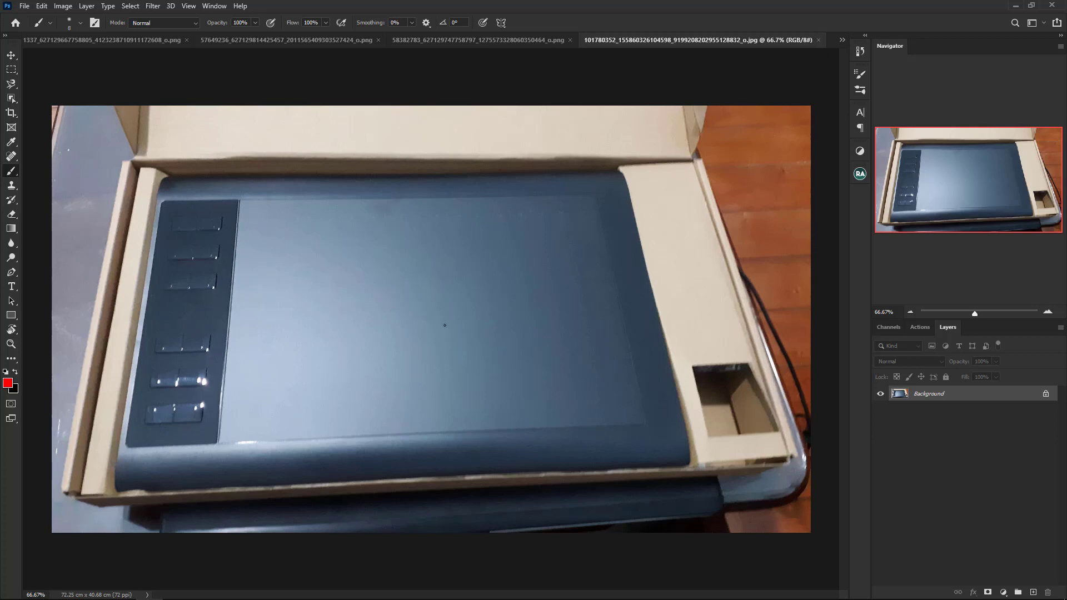
Step: Scribble several red brush strokes across the tablet-in-box photo
{"action": "left_click_drag", "start_coordinate": [269, 252], "coordinate": [309, 262]}
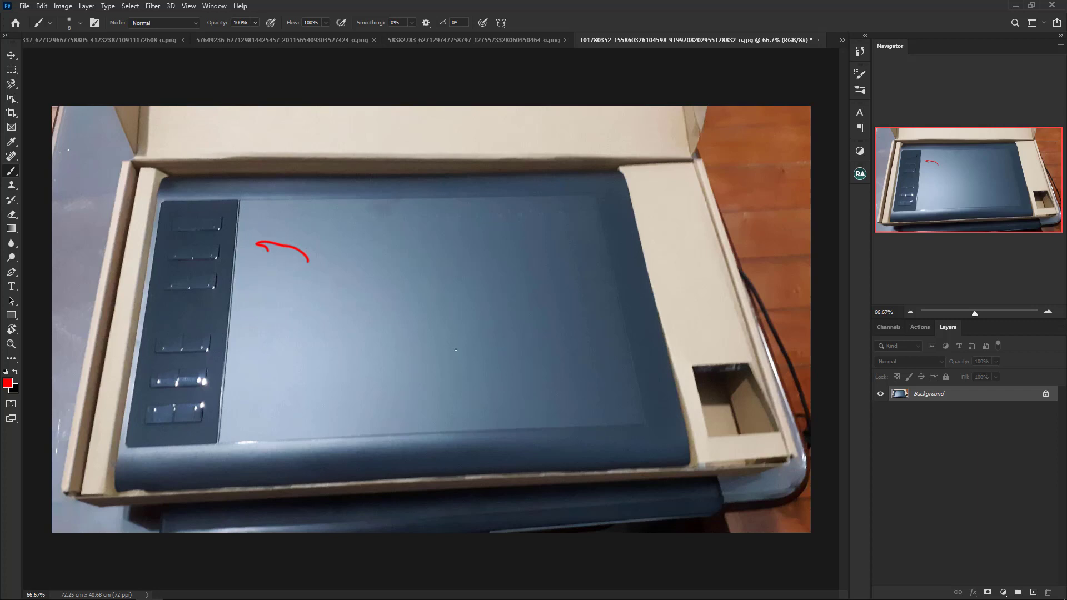
{"action": "mouse_move", "coordinate": [439, 332]}
{"action": "left_mouse_down"}
{"action": "mouse_move", "coordinate": [459, 341]}
{"action": "mouse_move", "coordinate": [447, 309]}
{"action": "left_mouse_up"}
{"action": "mouse_move", "coordinate": [348, 295]}
{"action": "left_mouse_down"}
{"action": "mouse_move", "coordinate": [359, 306]}
{"action": "mouse_move", "coordinate": [390, 297]}
{"action": "left_mouse_up"}
{"action": "left_click_drag", "start_coordinate": [376, 436], "coordinate": [398, 402]}
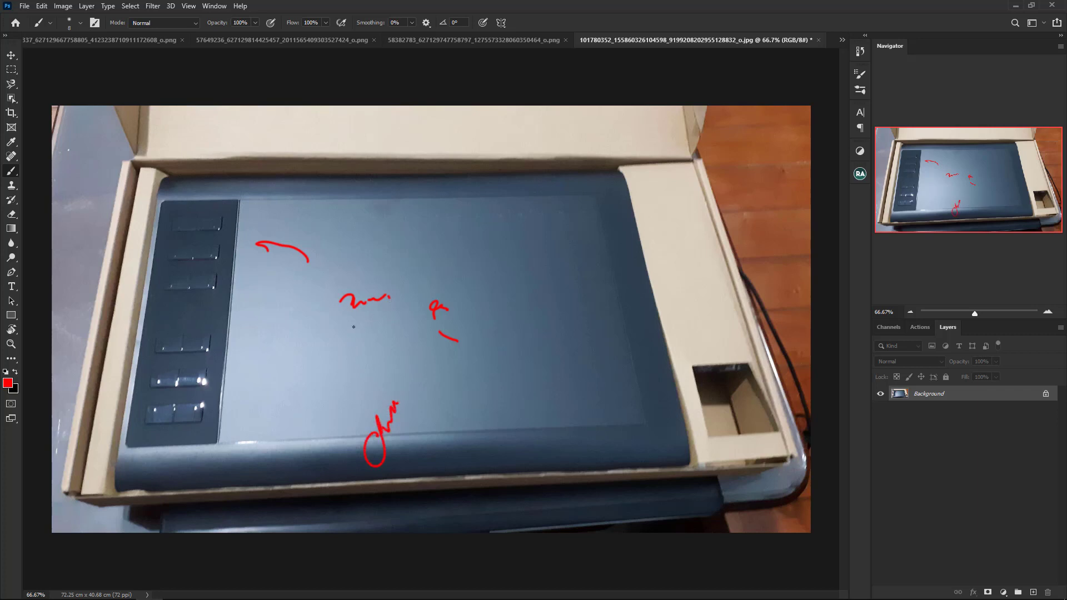
{"action": "left_click", "coordinate": [354, 326]}
{"action": "mouse_move", "coordinate": [363, 334]}
{"action": "left_mouse_down"}
{"action": "mouse_move", "coordinate": [398, 367]}
{"action": "mouse_move", "coordinate": [410, 363]}
{"action": "left_mouse_up"}
Step: Close the scribbled tablet photo unsaved and show the digital pen settings screenshot
{"action": "left_click", "coordinate": [818, 41]}
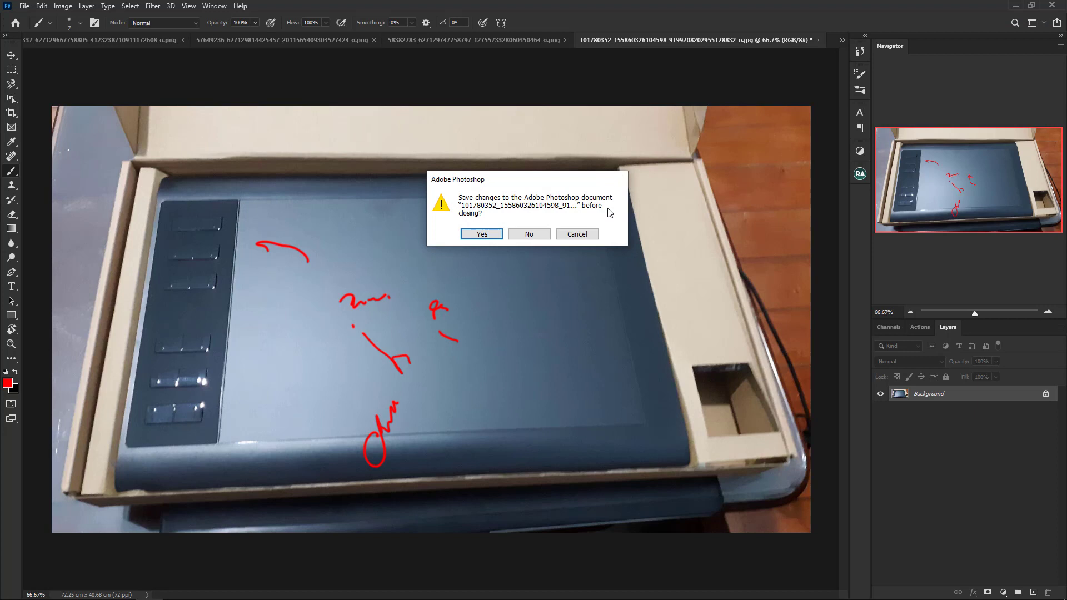
{"action": "left_click", "coordinate": [530, 234]}
{"action": "left_click", "coordinate": [738, 39]}
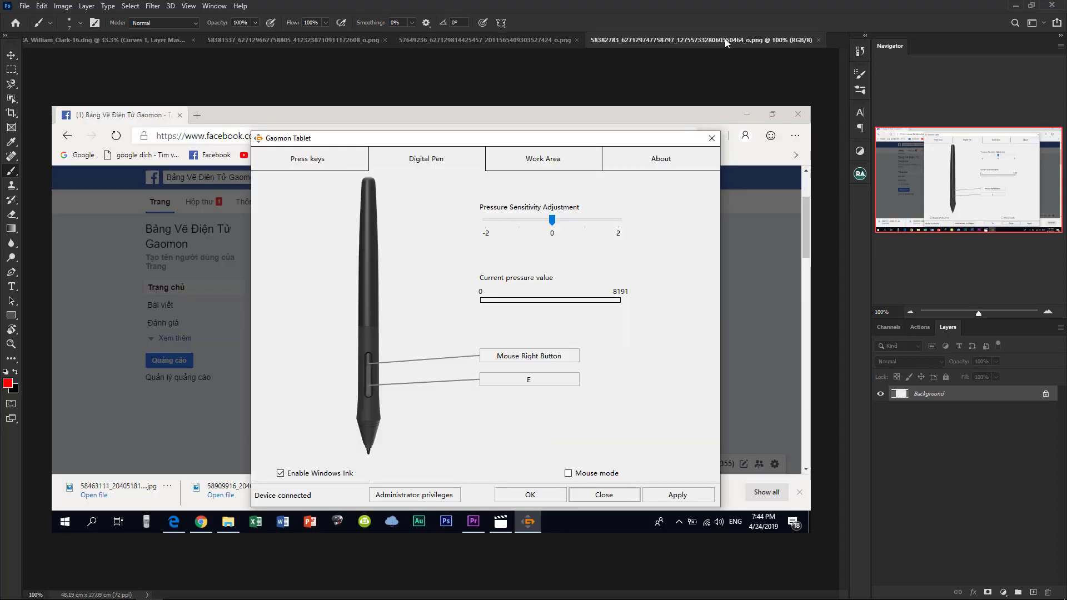
Step: Show the press keys settings screenshot, then open the taskbar's Desktop folder and app list
{"action": "left_click", "coordinate": [272, 41]}
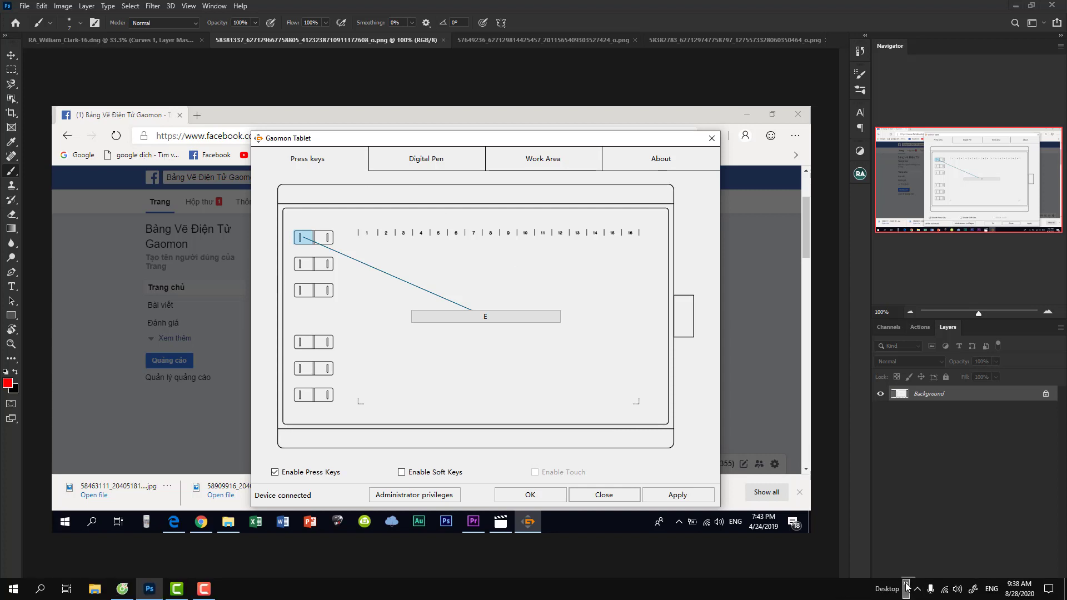
{"action": "left_click", "coordinate": [905, 587]}
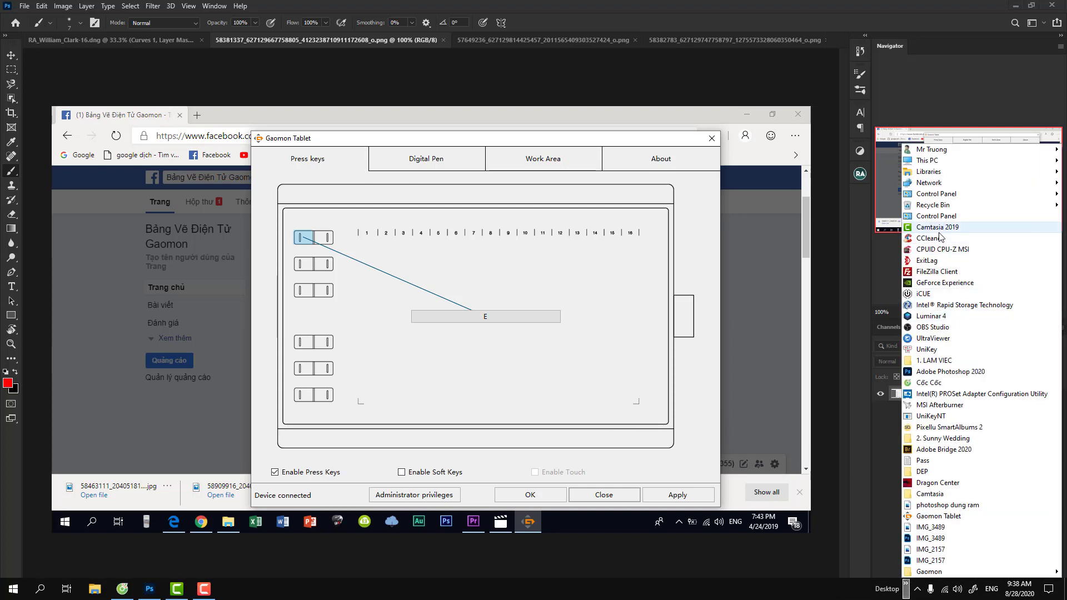
Step: Launch Cốc Cốc, load gaomon.cn and translate the homepage into Vietnamese
{"action": "left_click", "coordinate": [123, 589]}
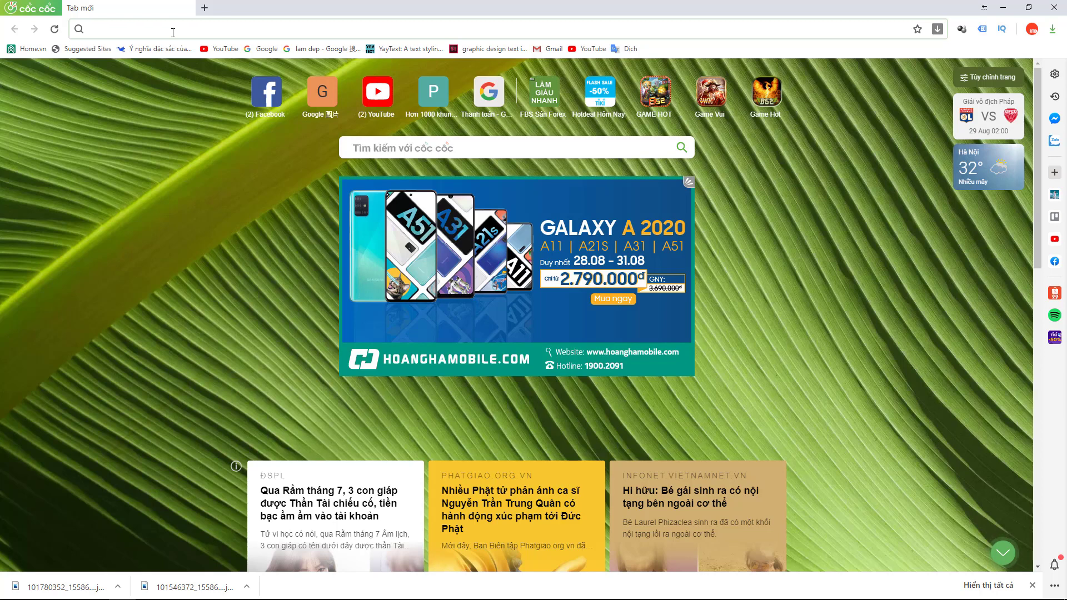
{"action": "type", "text": "gao"}
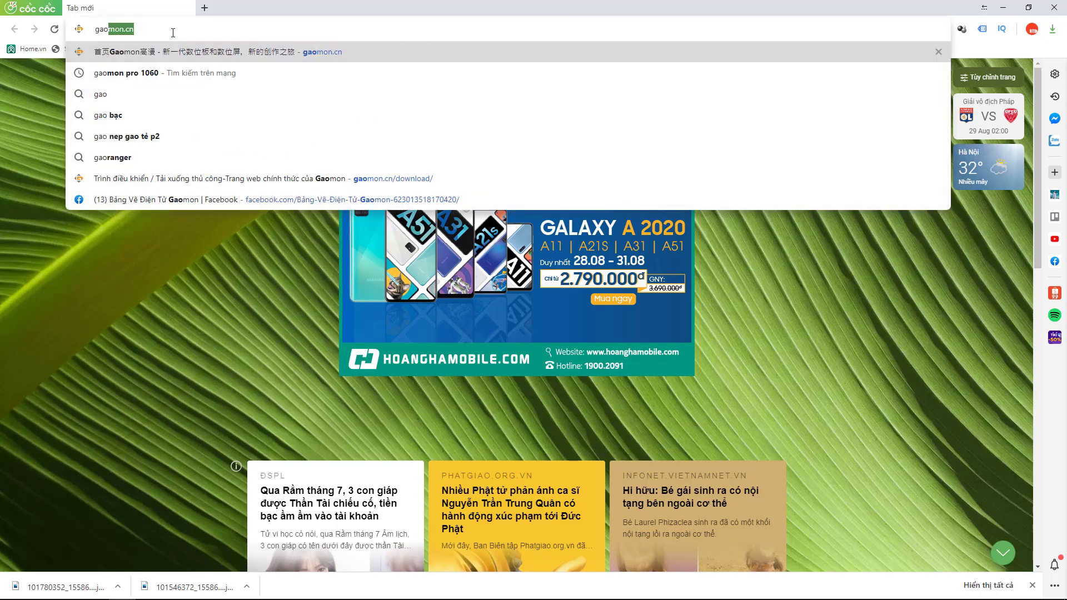
{"action": "type", "text": "mon"}
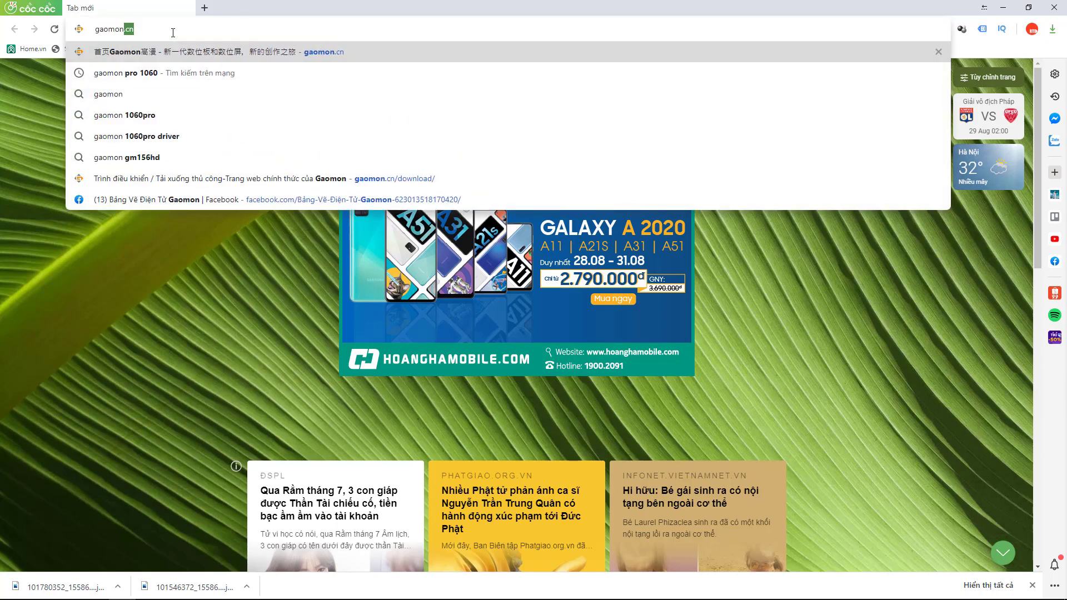
{"action": "type", "text": ".cn"}
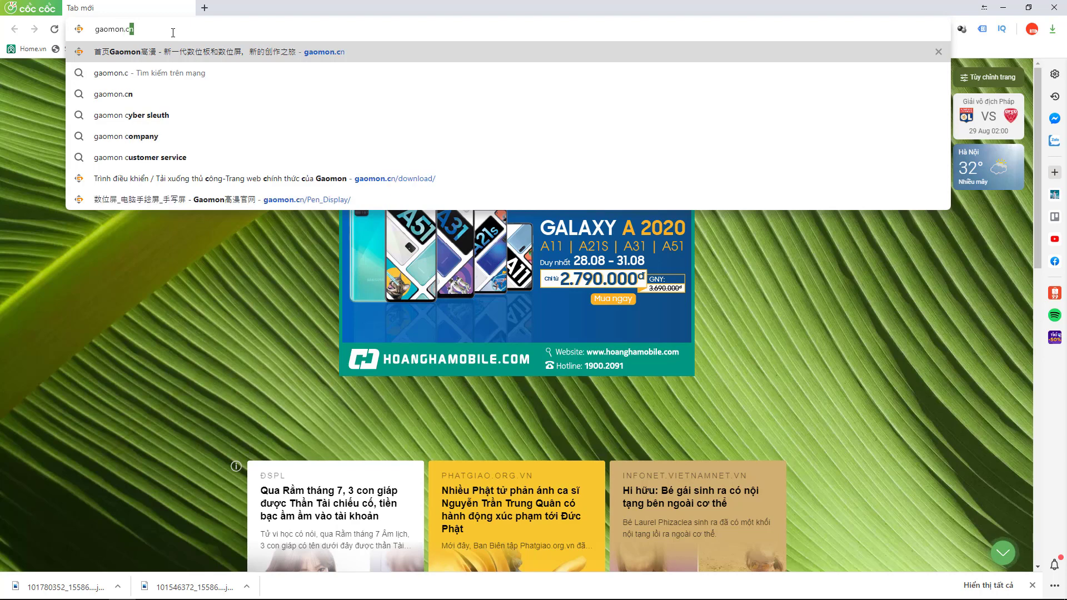
{"action": "key", "text": "Return"}
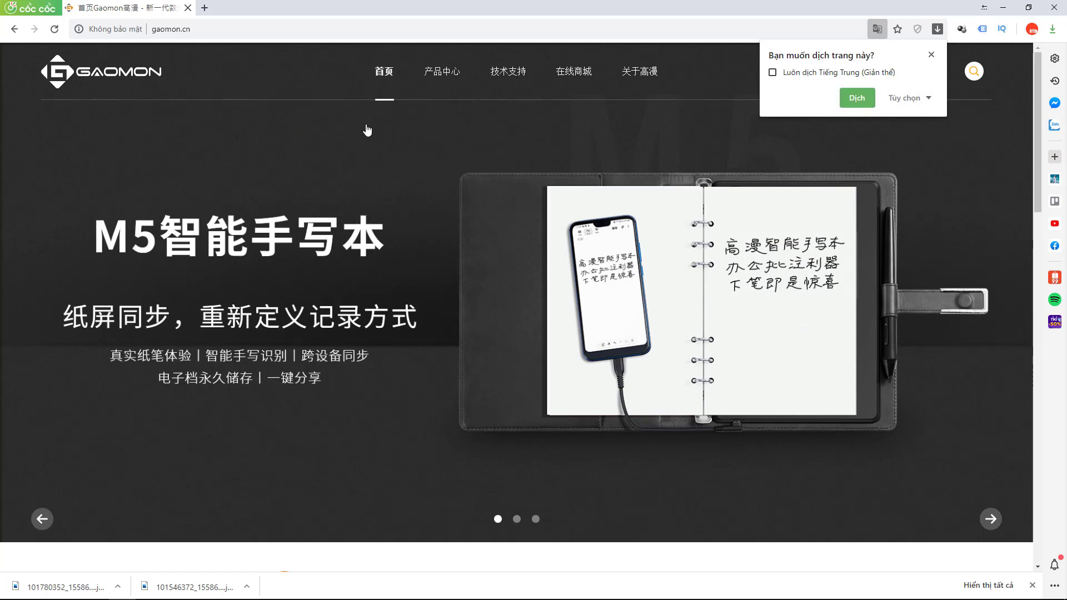
{"action": "left_click", "coordinate": [859, 101]}
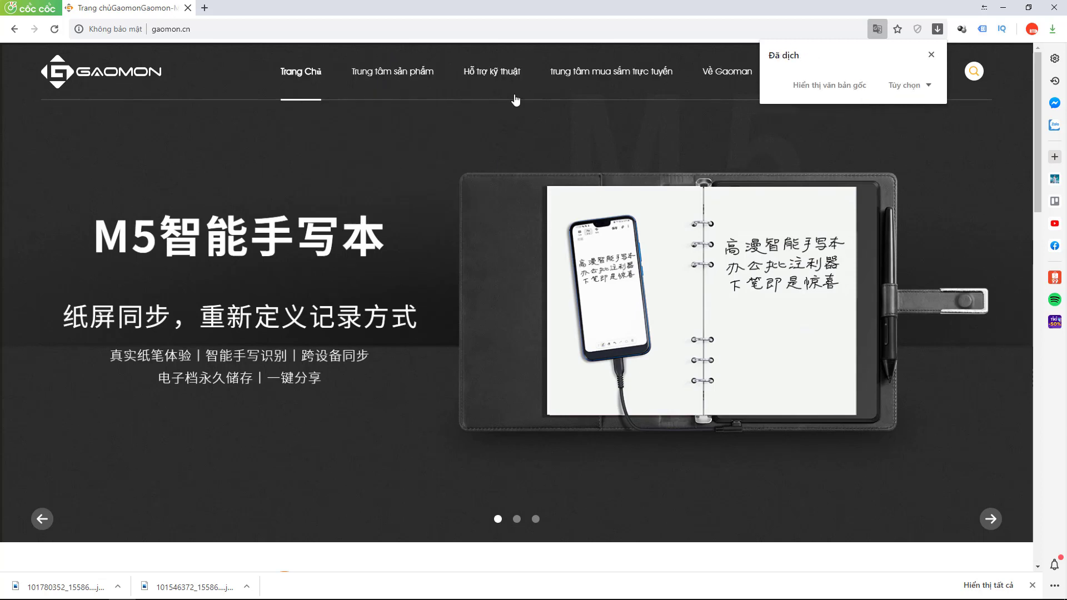
{"action": "mouse_move", "coordinate": [442, 71]}
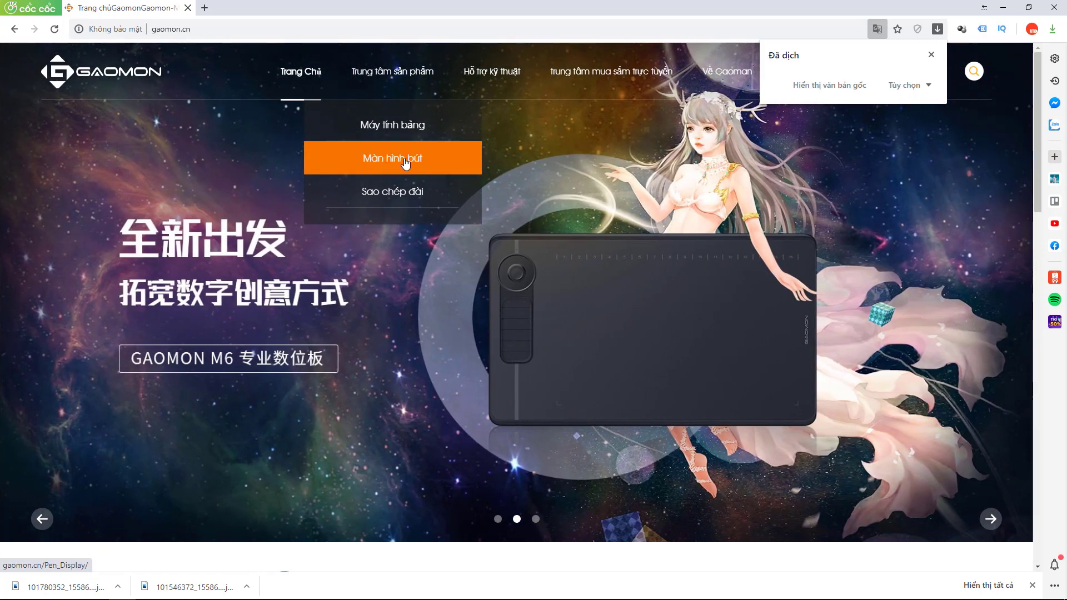
Step: Open the Màn hình bút pen display page and scroll through the GM220HD, GM185 and GM116HD/GM156HD cards
{"action": "left_click", "coordinate": [406, 163]}
{"action": "scroll", "coordinate": [572, 260], "scroll_direction": "down", "scroll_amount": 5}
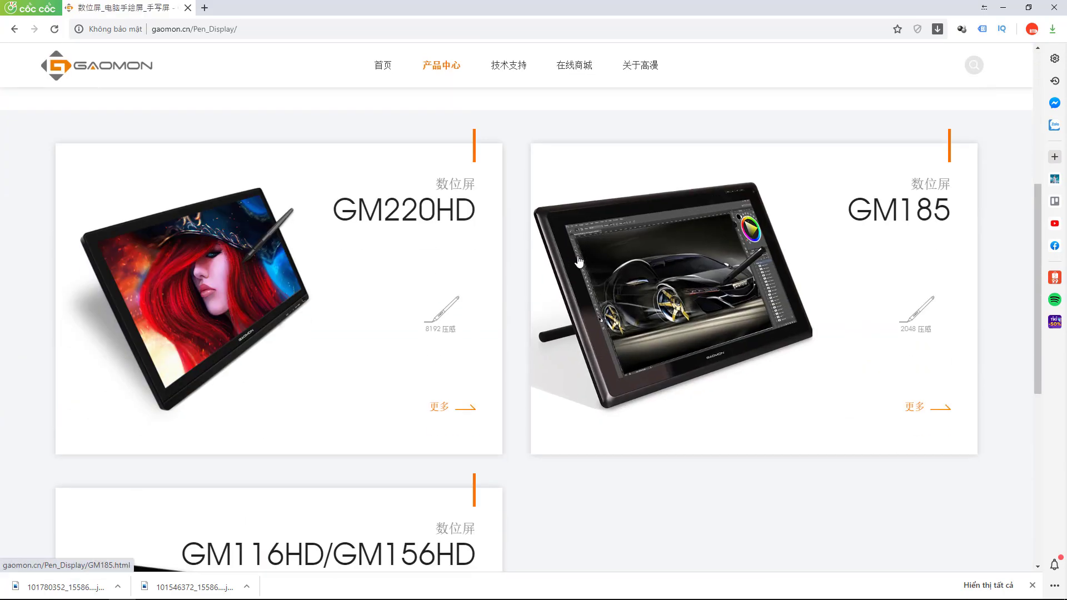
{"action": "scroll", "coordinate": [578, 262], "scroll_direction": "down", "scroll_amount": 4}
{"action": "scroll", "coordinate": [569, 258], "scroll_direction": "up", "scroll_amount": 6}
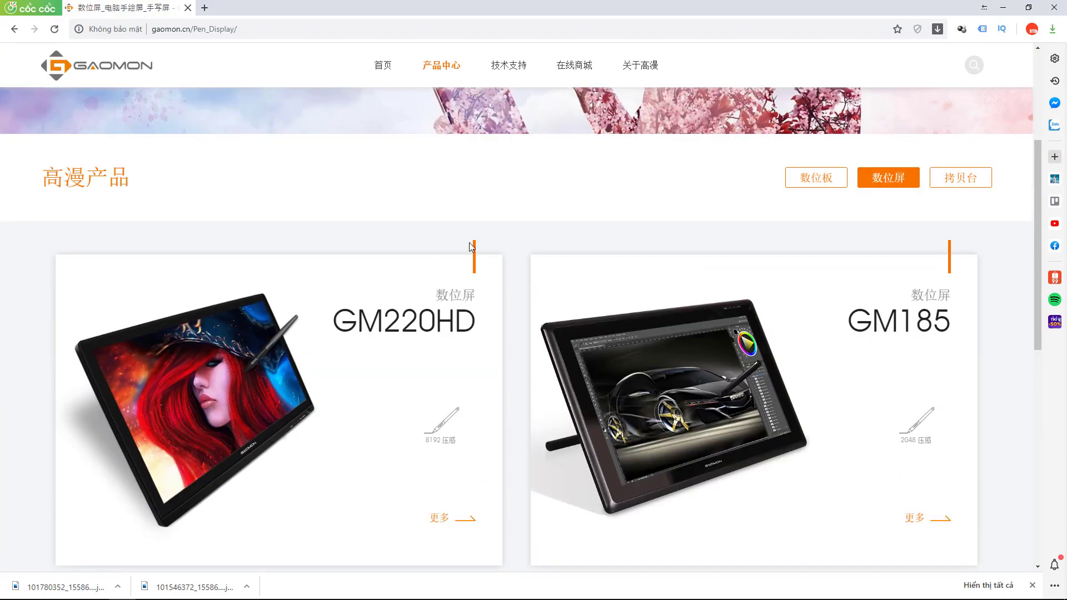
{"action": "scroll", "coordinate": [466, 248], "scroll_direction": "down", "scroll_amount": 5}
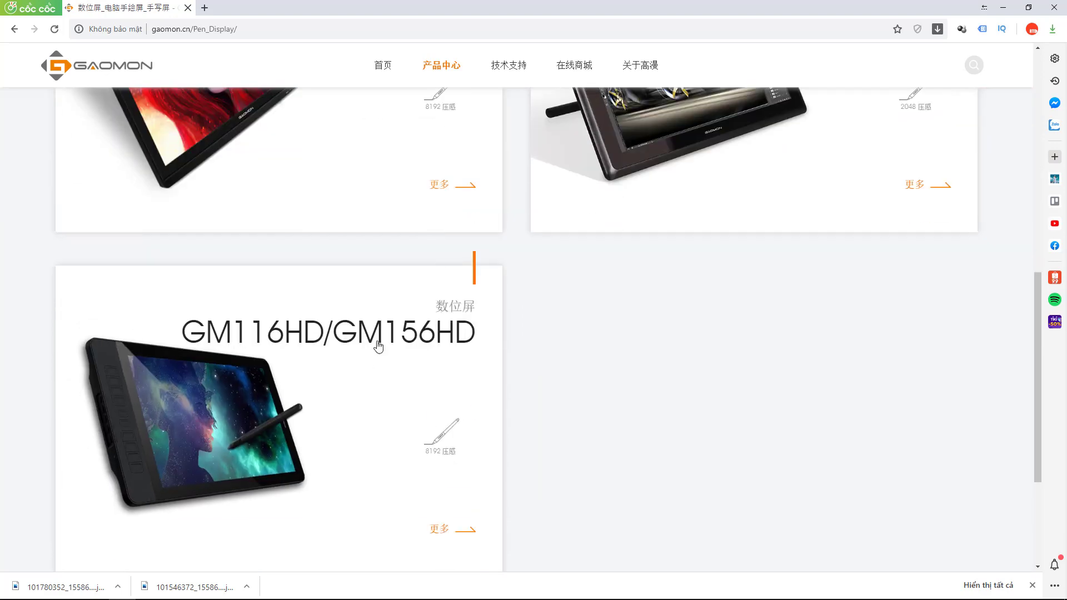
{"action": "scroll", "coordinate": [441, 405], "scroll_direction": "down", "scroll_amount": 2}
{"action": "scroll", "coordinate": [448, 383], "scroll_direction": "down", "scroll_amount": 3}
{"action": "scroll", "coordinate": [684, 198], "scroll_direction": "up", "scroll_amount": 10}
{"action": "scroll", "coordinate": [685, 199], "scroll_direction": "up", "scroll_amount": 5}
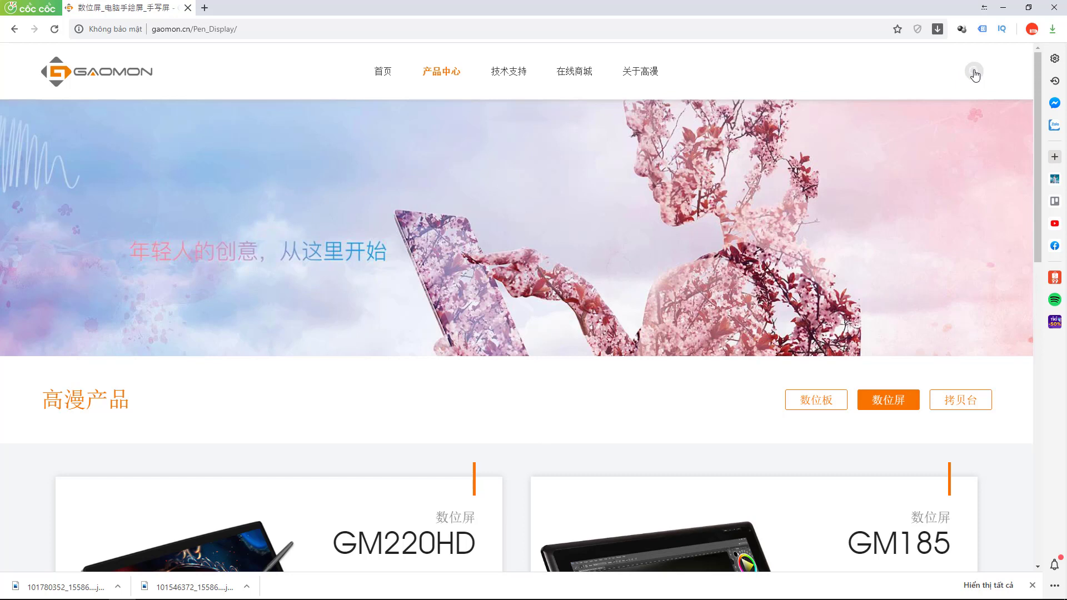
Step: Search the site for 1060 and open the 1060PRO product page from the results
{"action": "left_click", "coordinate": [974, 72]}
{"action": "left_click", "coordinate": [893, 70]}
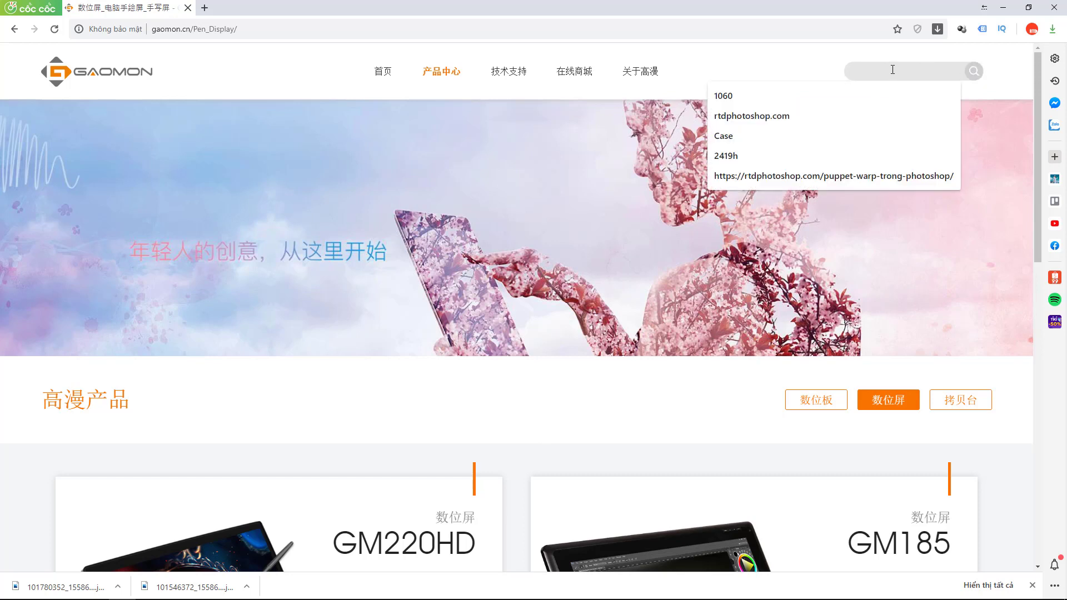
{"action": "type", "text": "10"}
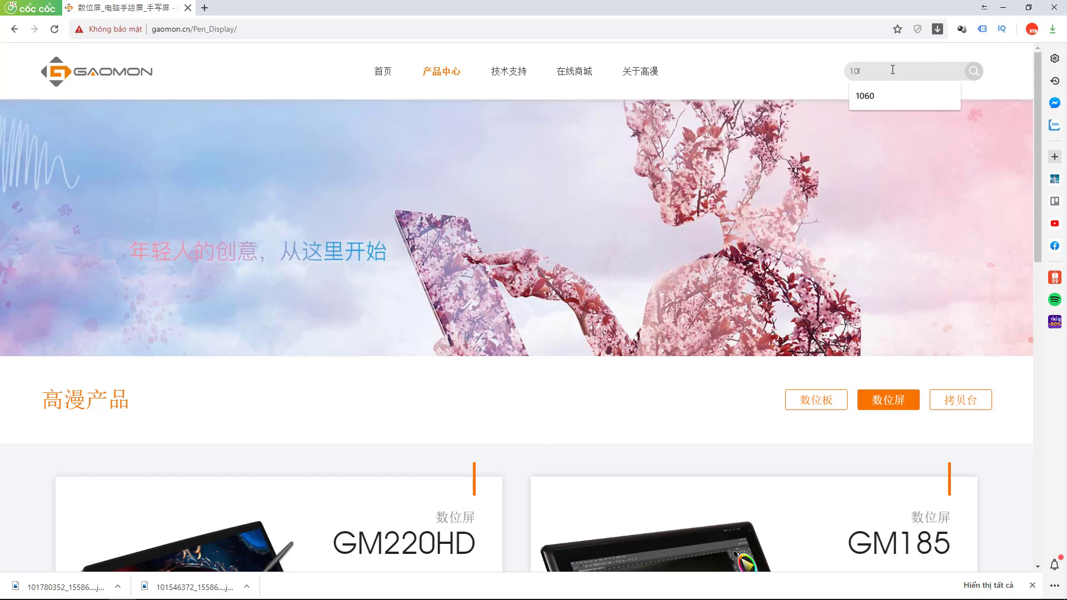
{"action": "type", "text": "60"}
{"action": "key", "text": "Return"}
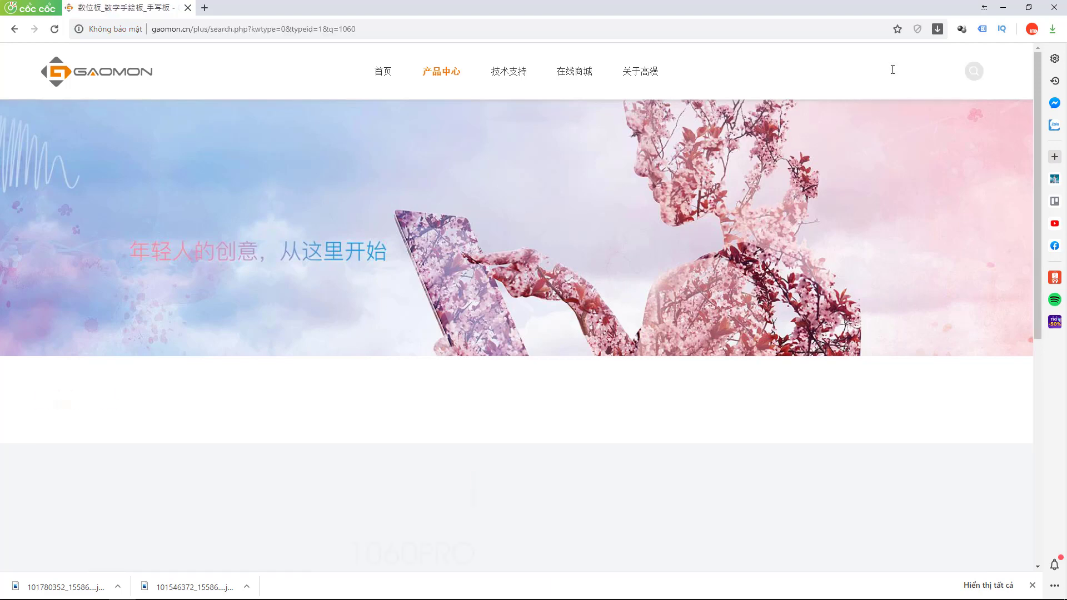
{"action": "scroll", "coordinate": [352, 408], "scroll_direction": "down", "scroll_amount": 5}
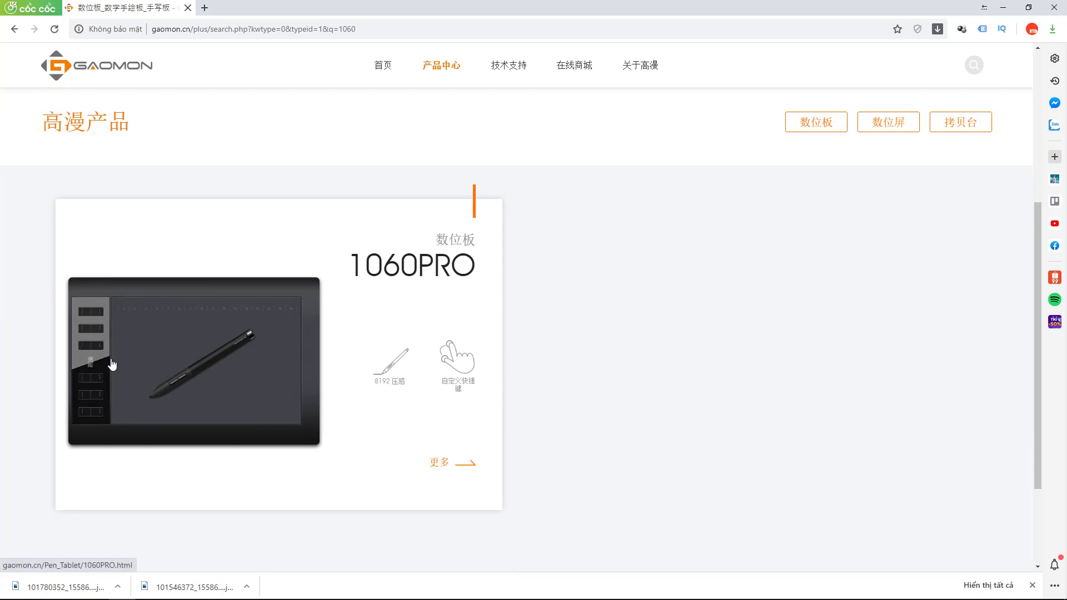
{"action": "scroll", "coordinate": [89, 332], "scroll_direction": "down", "scroll_amount": 3}
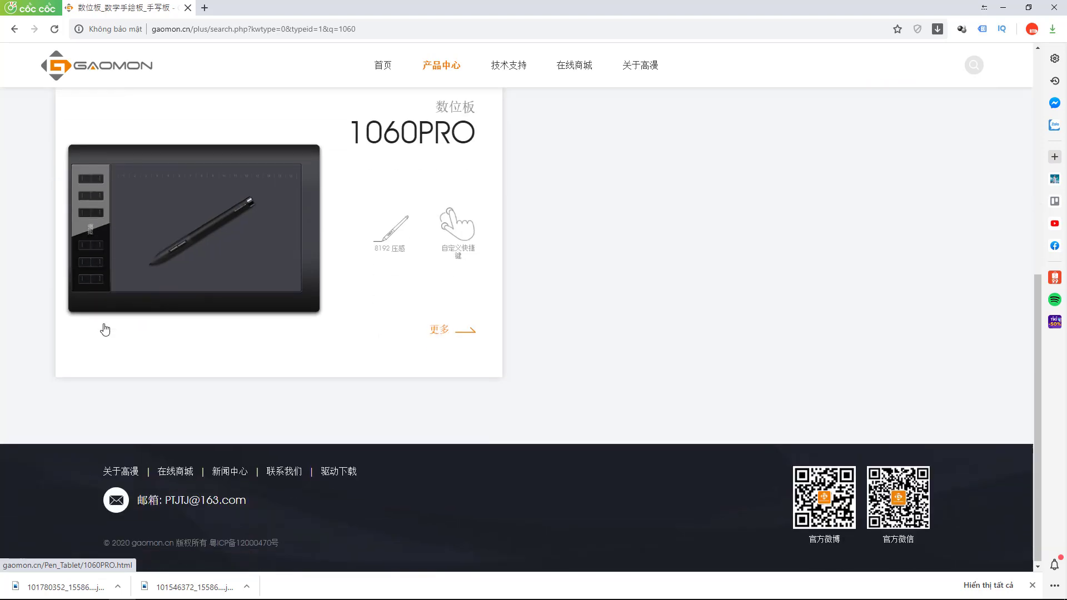
{"action": "scroll", "coordinate": [138, 272], "scroll_direction": "up", "scroll_amount": 2}
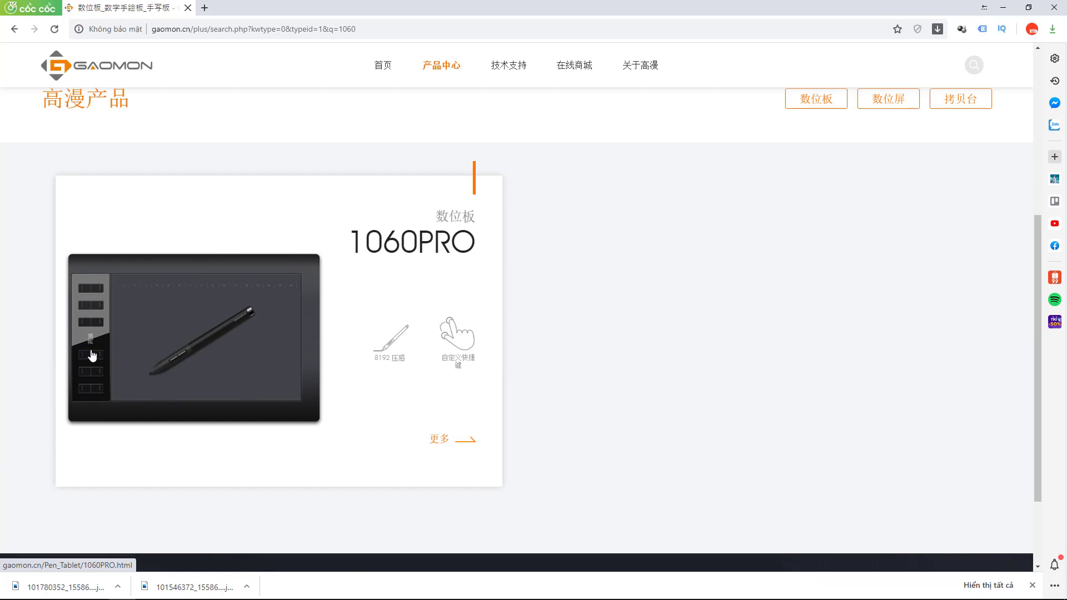
{"action": "left_click", "coordinate": [465, 444]}
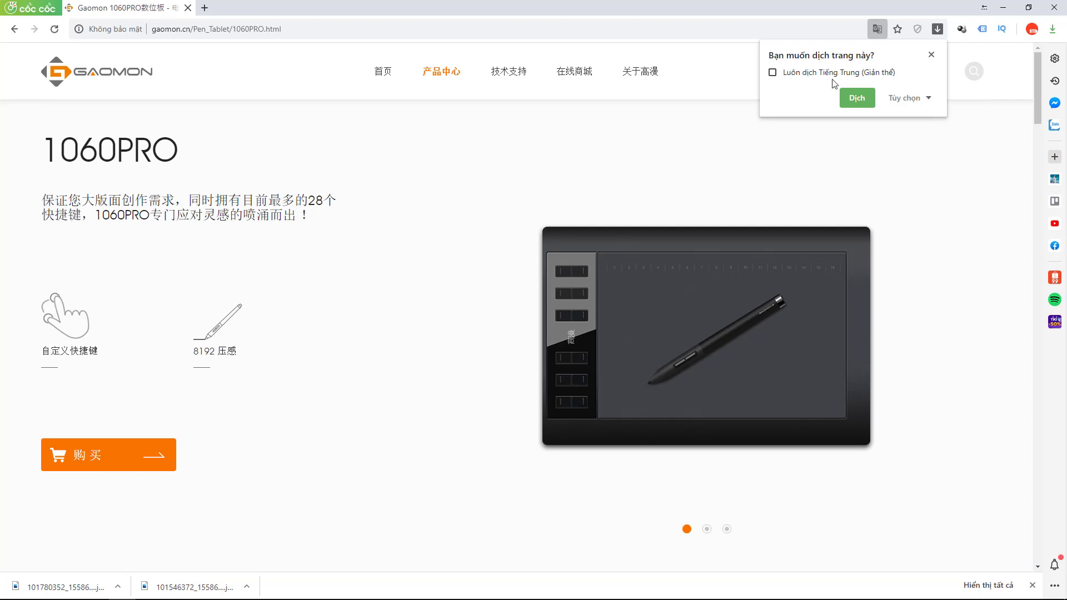
Step: Translate the 1060PRO product page into Vietnamese with Dịch and scroll to check it
{"action": "left_click", "coordinate": [853, 98]}
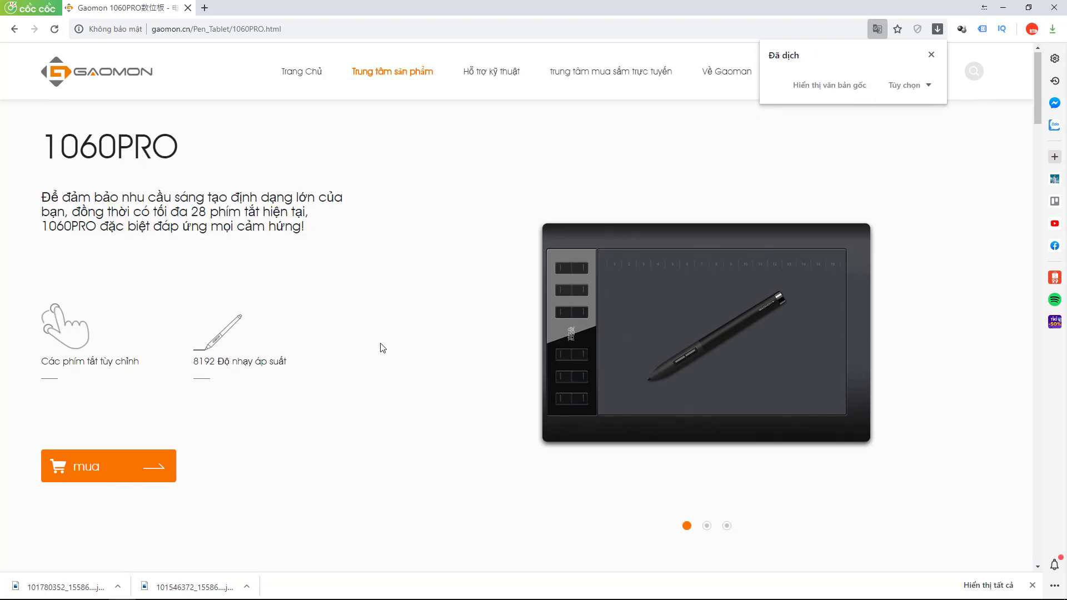
{"action": "scroll", "coordinate": [382, 348], "scroll_direction": "down", "scroll_amount": 3}
{"action": "scroll", "coordinate": [359, 348], "scroll_direction": "up", "scroll_amount": 3}
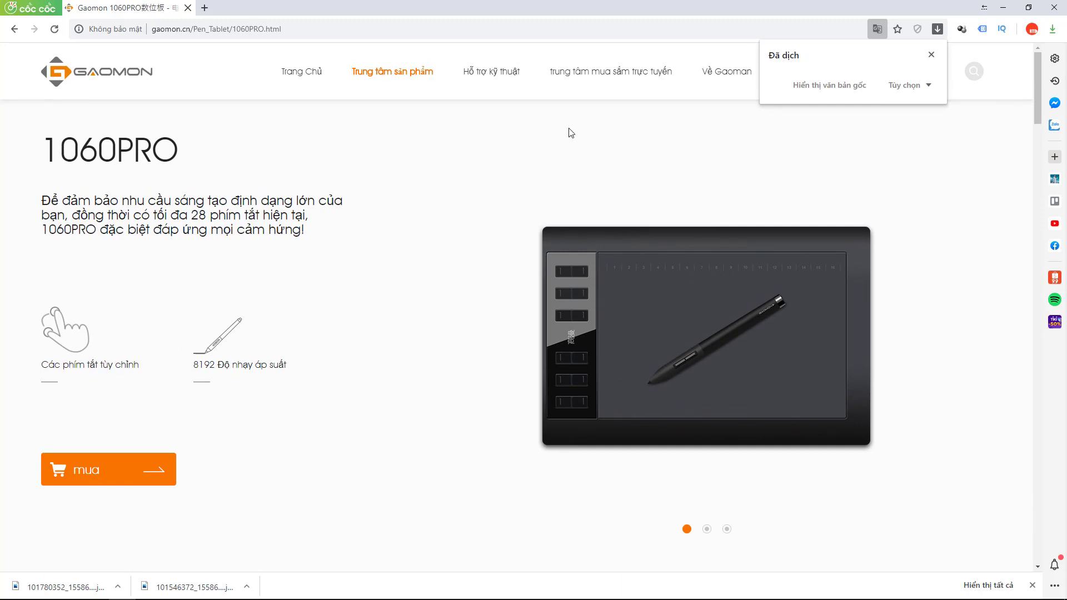
{"action": "mouse_move", "coordinate": [491, 71]}
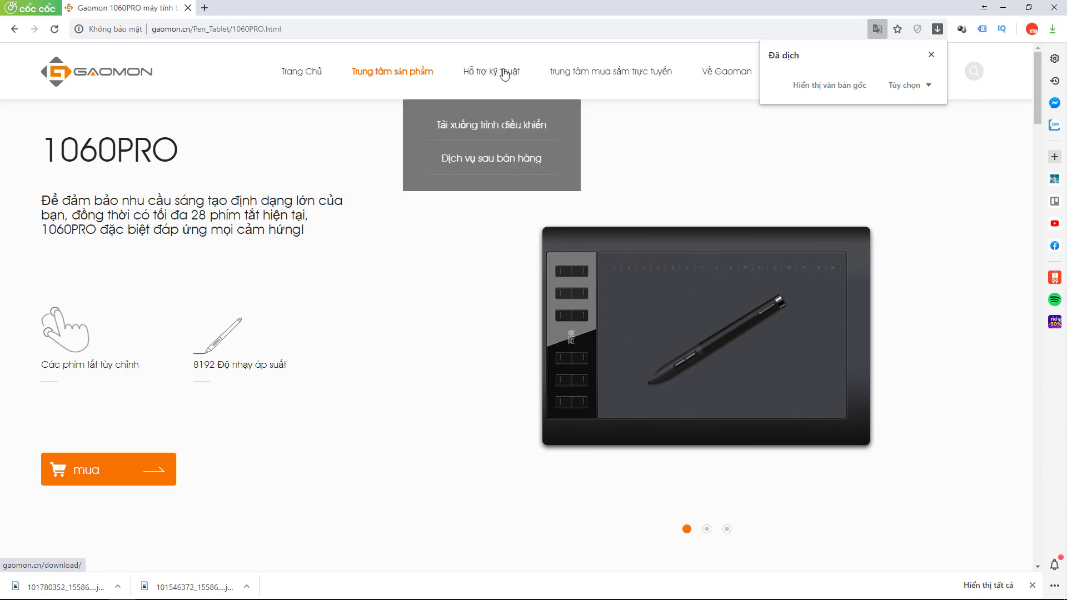
Step: Open the Tải xuống trình điều khiển driver download page and scroll to its model, type and OS filters
{"action": "left_click", "coordinate": [492, 126]}
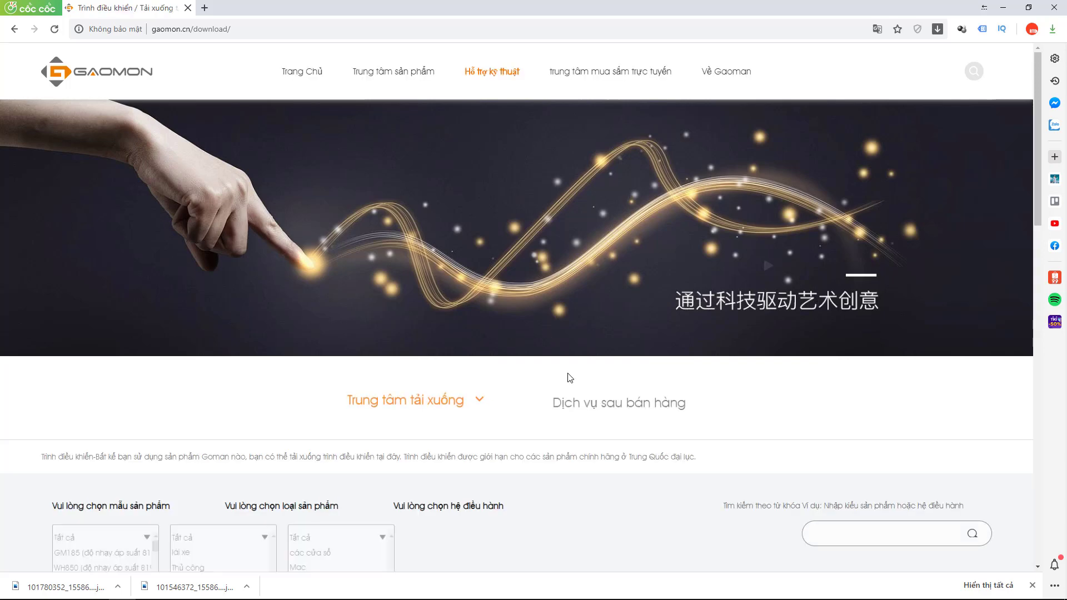
{"action": "scroll", "coordinate": [620, 400], "scroll_direction": "down", "scroll_amount": 4}
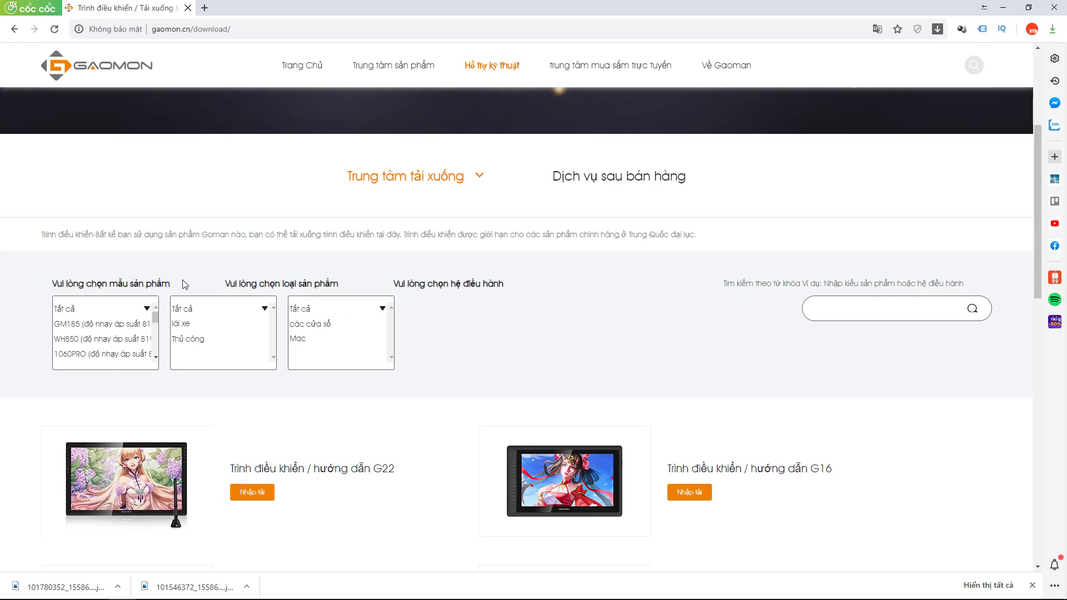
{"action": "scroll", "coordinate": [114, 361], "scroll_direction": "down", "scroll_amount": 1}
{"action": "scroll", "coordinate": [114, 361], "scroll_direction": "down", "scroll_amount": 2}
{"action": "scroll", "coordinate": [114, 362], "scroll_direction": "up", "scroll_amount": 3}
Step: Filter downloads by 1060PRO, Thủ công (manual) and các cửa sổ (Windows)
{"action": "left_click", "coordinate": [116, 356]}
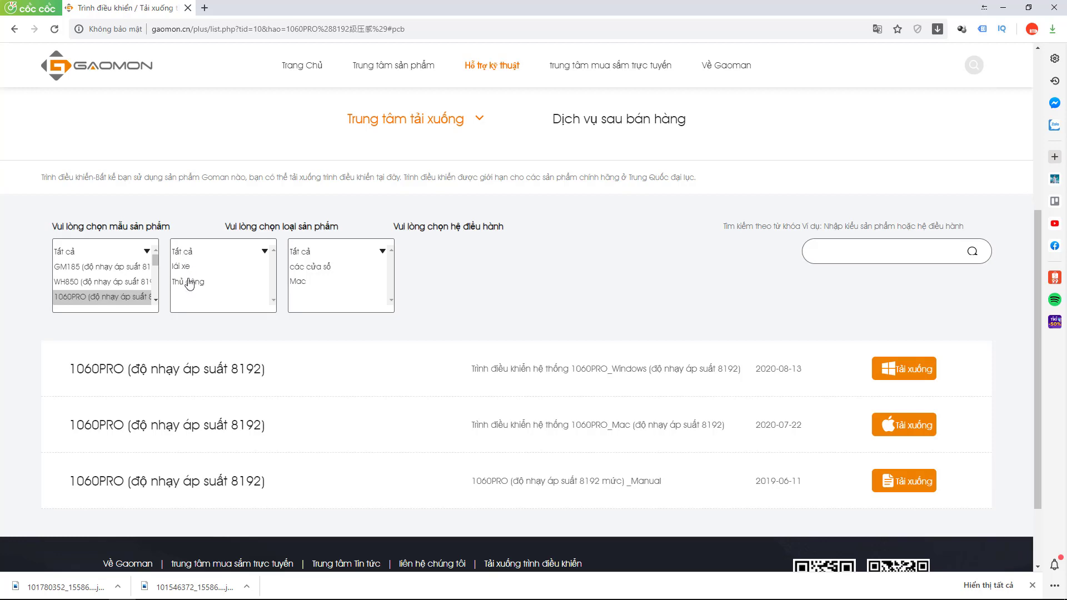
{"action": "left_click", "coordinate": [192, 284]}
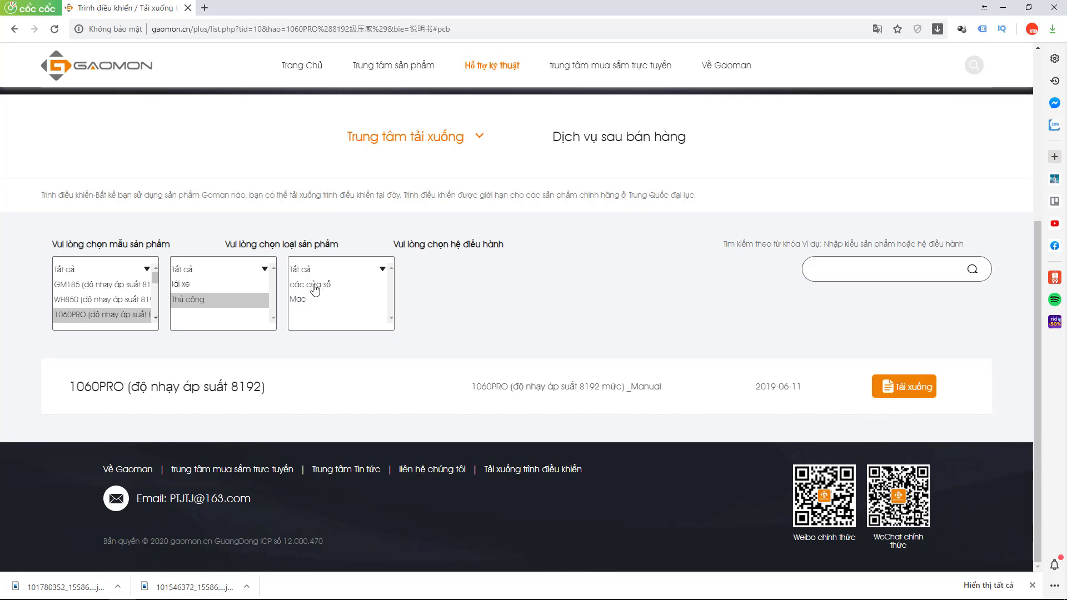
{"action": "left_click", "coordinate": [315, 285]}
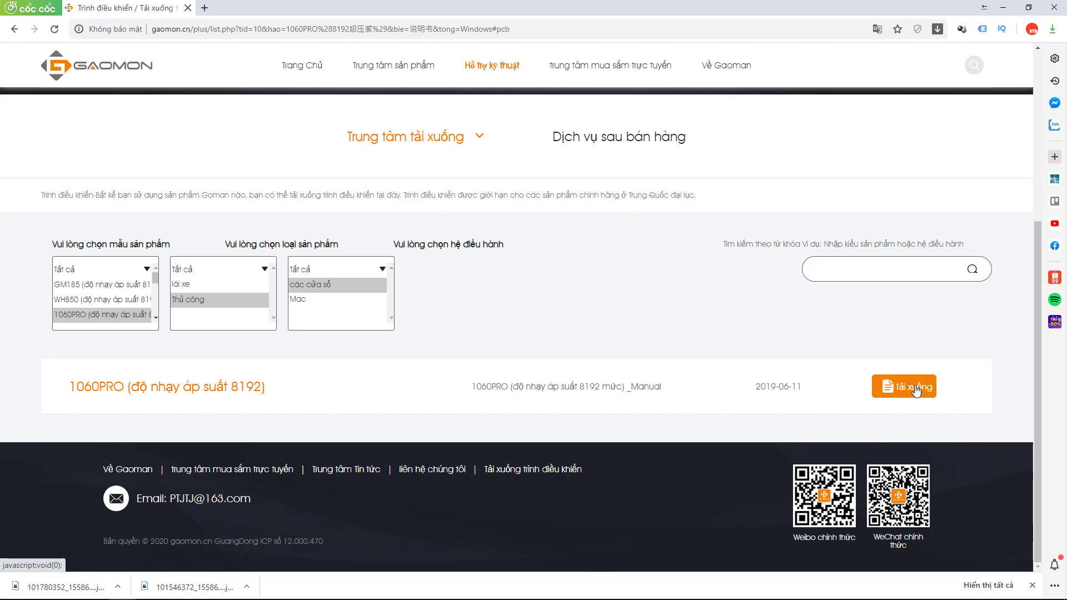
Step: Minimize the browser and Photoshop to reveal the bare Windows desktop
{"action": "left_click", "coordinate": [1007, 7]}
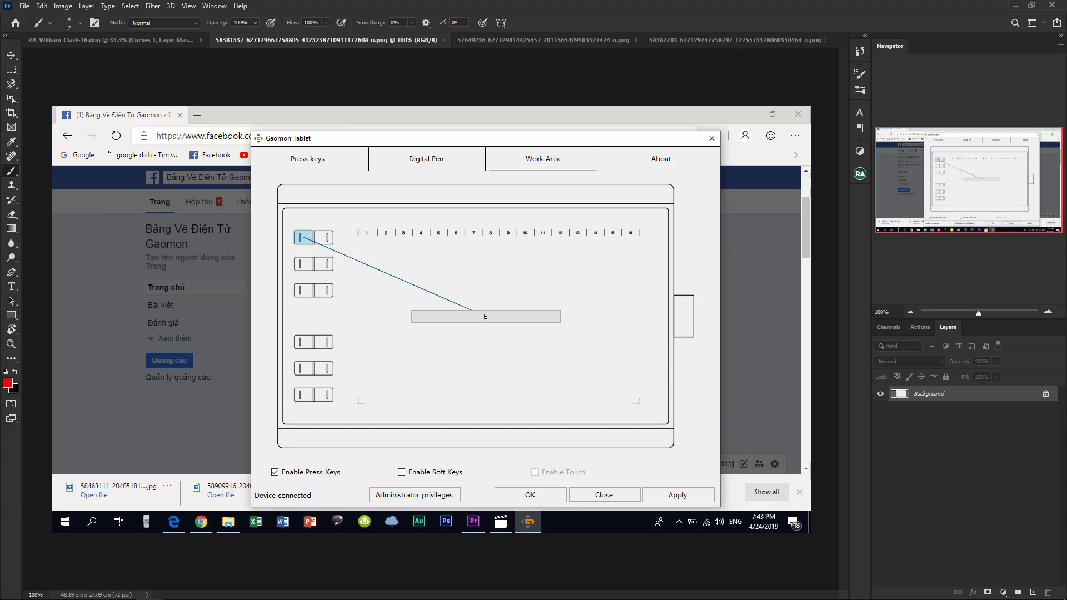
{"action": "mouse_move", "coordinate": [534, 588]}
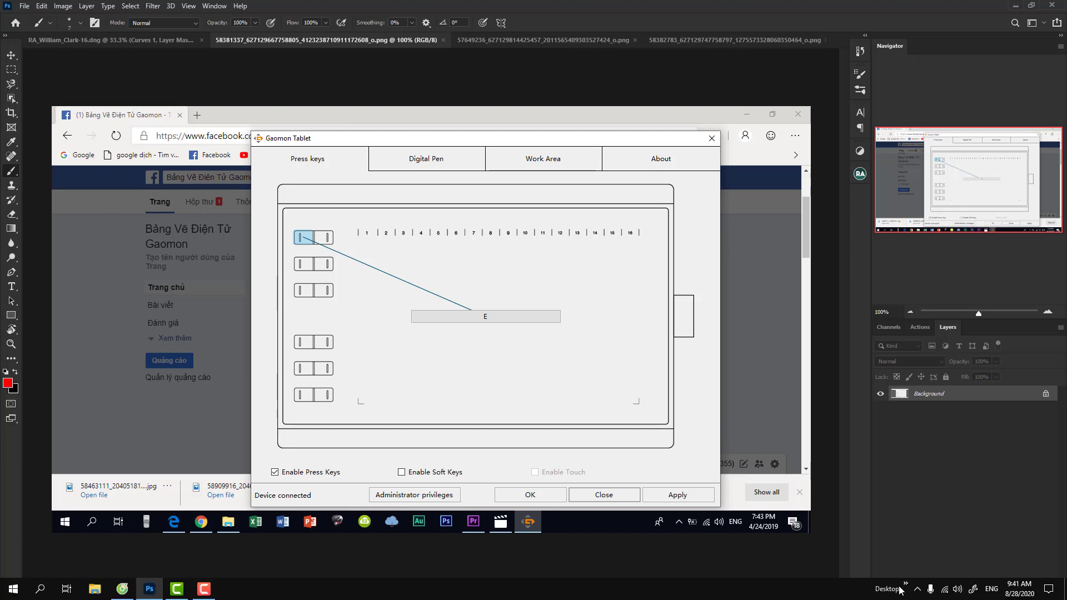
{"action": "left_click", "coordinate": [906, 587]}
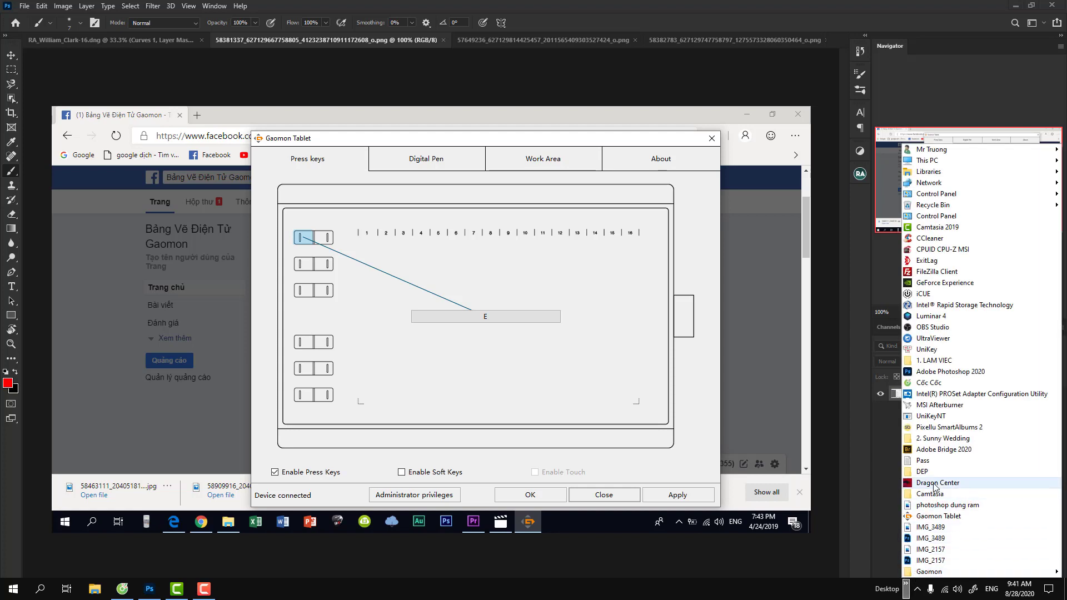
{"action": "left_click", "coordinate": [937, 517]}
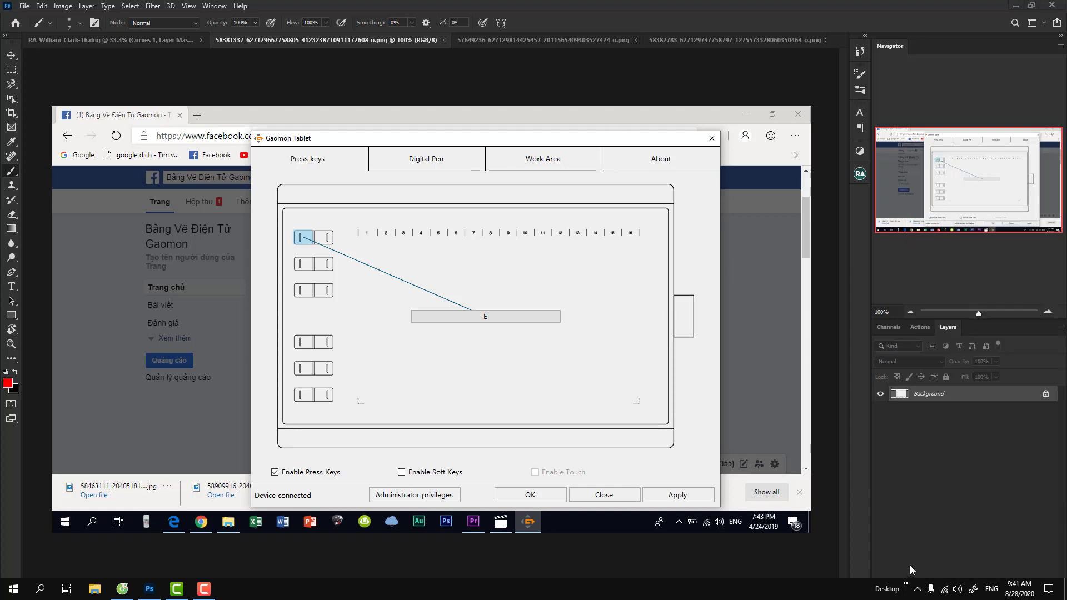
{"action": "left_click", "coordinate": [919, 588]}
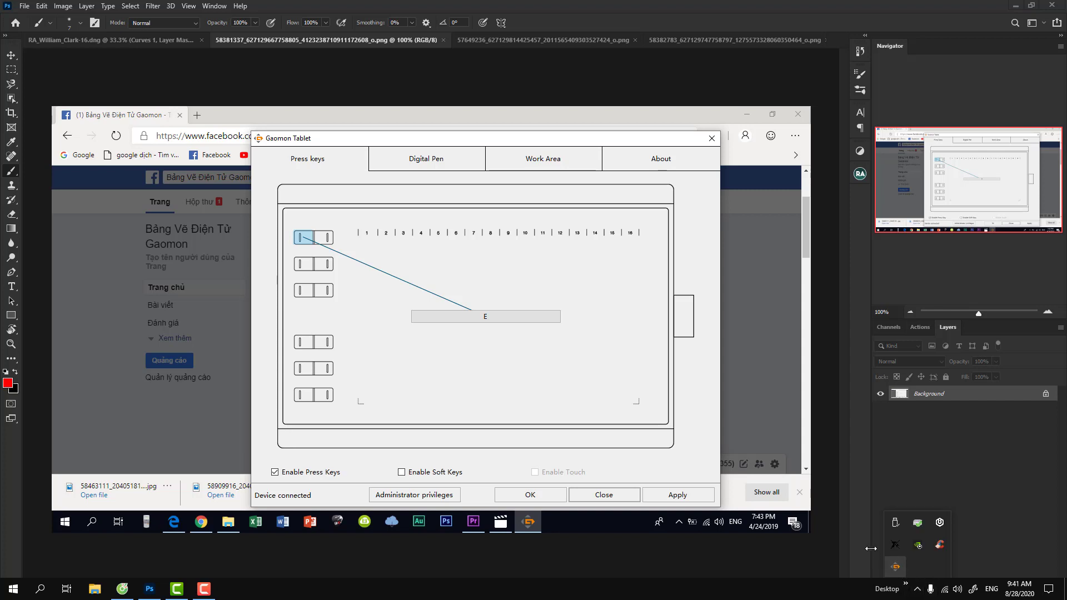
{"action": "left_click", "coordinate": [1015, 6]}
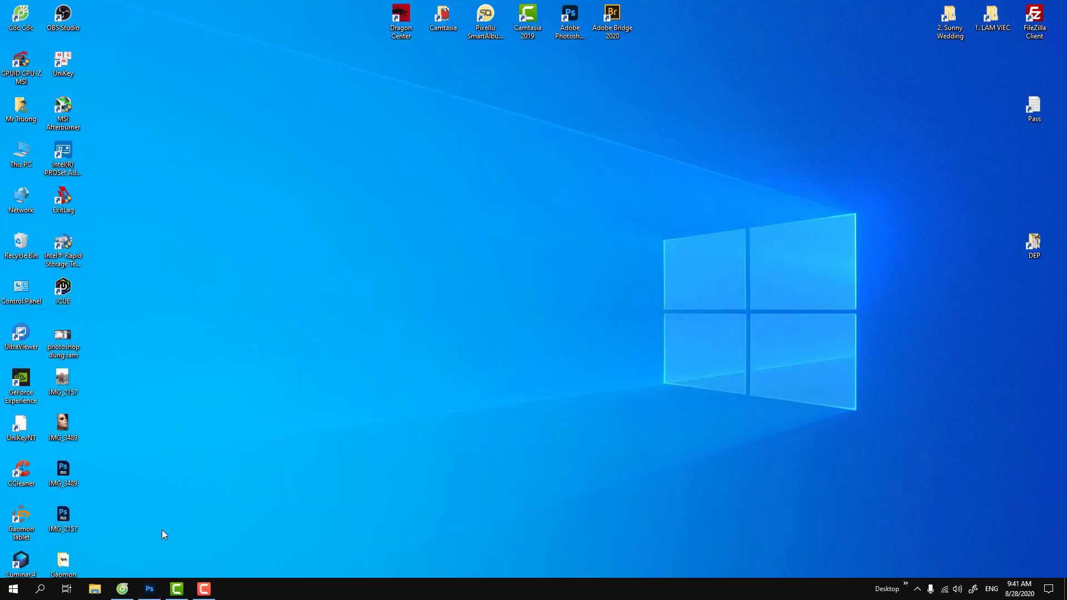
Step: Refresh the desktop and launch the Gaomon Tablet driver settings
{"action": "right_click", "coordinate": [183, 405]}
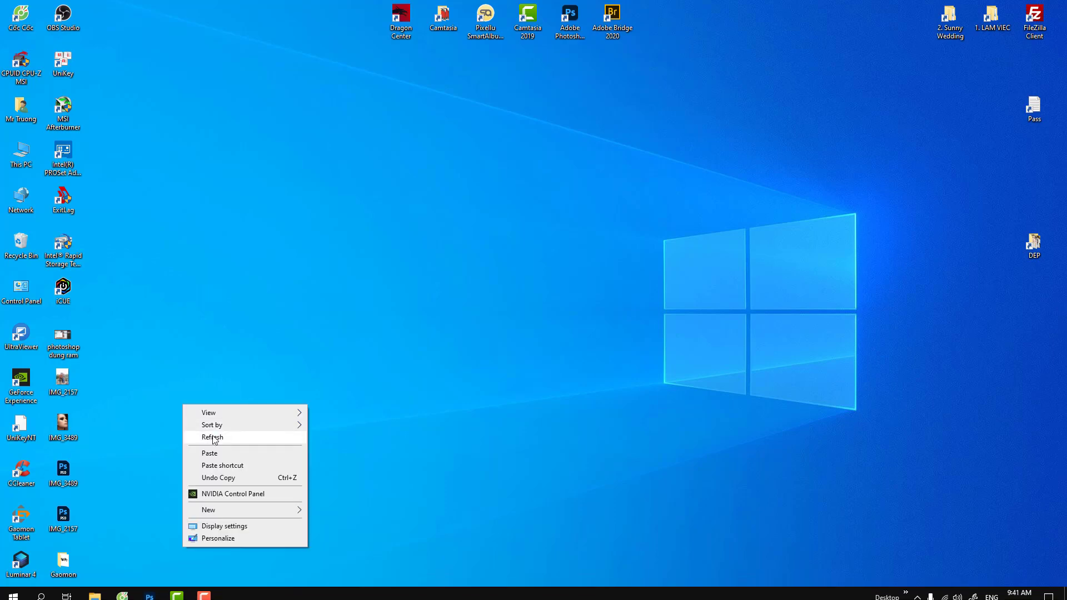
{"action": "left_click", "coordinate": [212, 436]}
{"action": "double_click", "coordinate": [21, 520]}
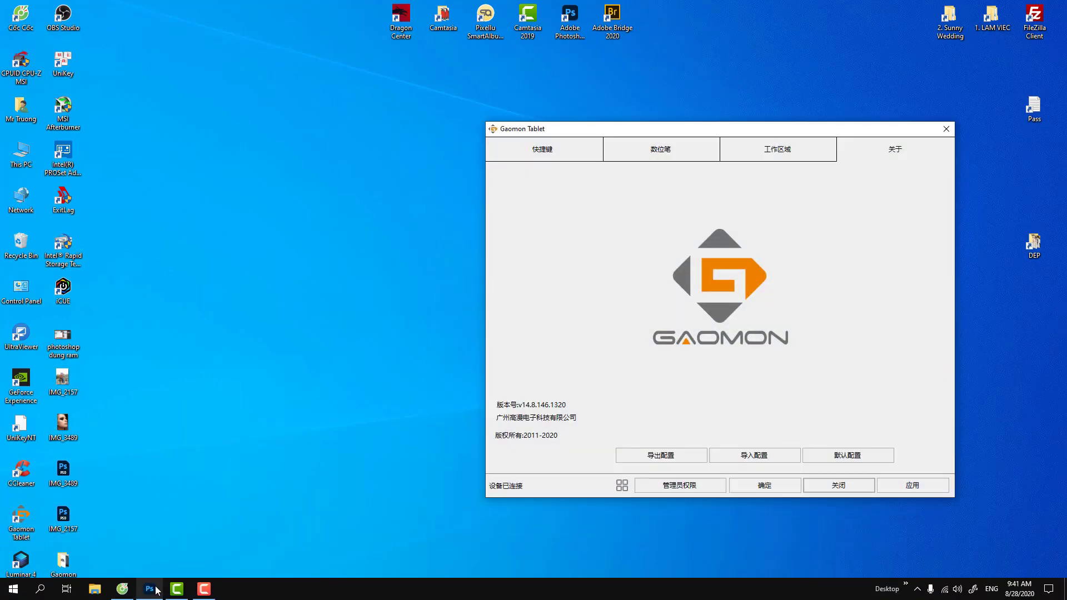
Step: Restore Photoshop's press-keys screenshot in front of the Gaomon window
{"action": "left_click", "coordinate": [154, 591]}
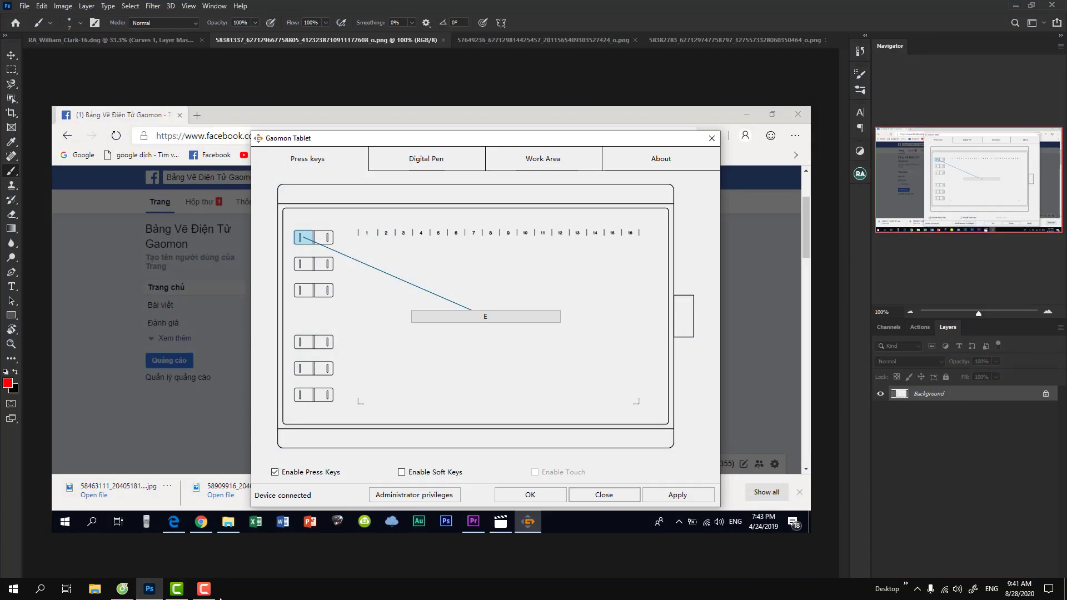
{"action": "left_click", "coordinate": [1017, 7]}
{"action": "mouse_move", "coordinate": [285, 593]}
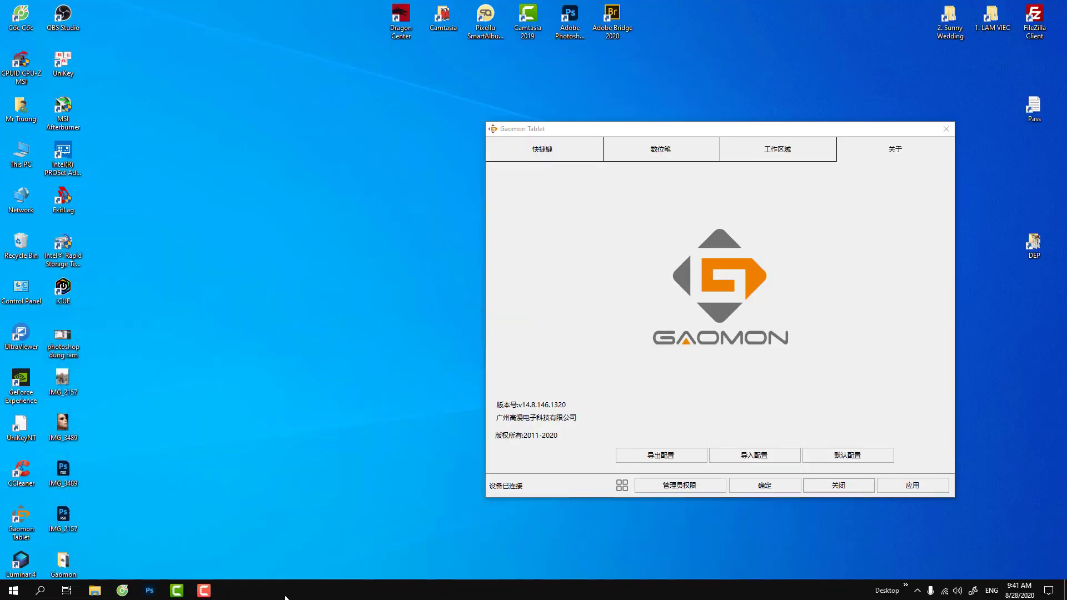
{"action": "left_click", "coordinate": [150, 589]}
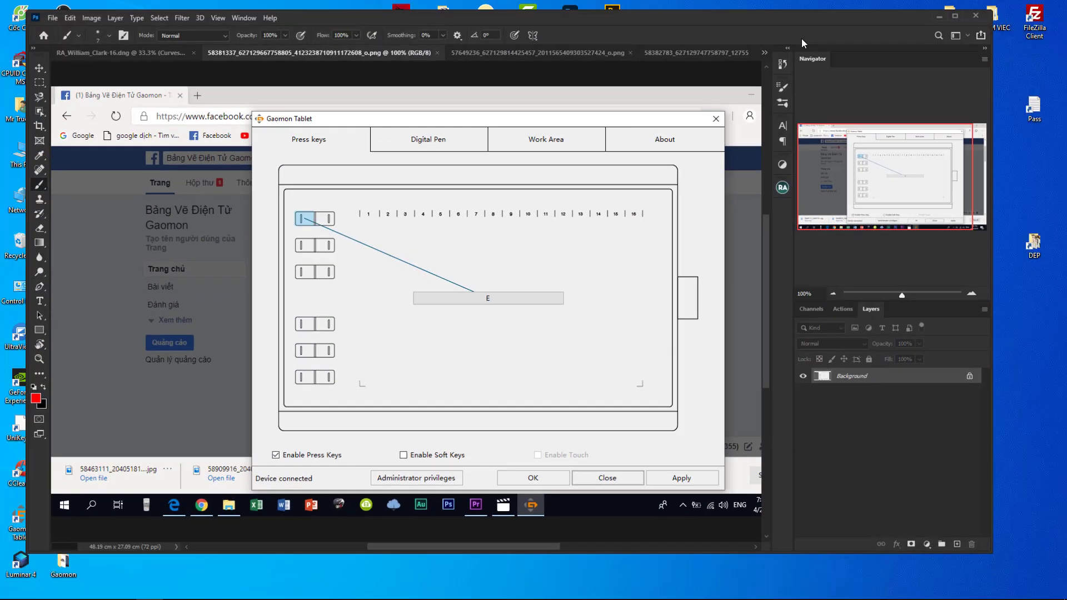
Step: Place Photoshop's screenshot on the left and the Chinese Gaomon window beside it on the right
{"action": "left_click_drag", "start_coordinate": [713, 25], "coordinate": [568, 149]}
{"action": "mouse_move", "coordinate": [686, 125]}
{"action": "left_mouse_down"}
{"action": "mouse_move", "coordinate": [773, 163]}
{"action": "mouse_move", "coordinate": [767, 170]}
{"action": "left_mouse_up"}
{"action": "left_click_drag", "start_coordinate": [552, 148], "coordinate": [527, 86]}
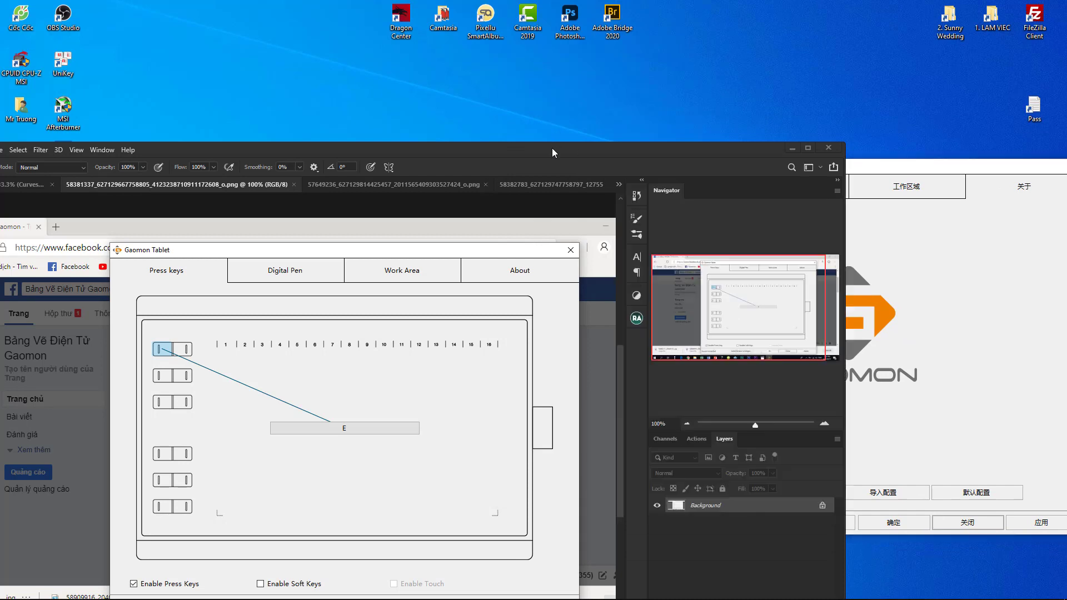
{"action": "left_click", "coordinate": [871, 170]}
{"action": "left_click_drag", "start_coordinate": [893, 166], "coordinate": [840, 157]}
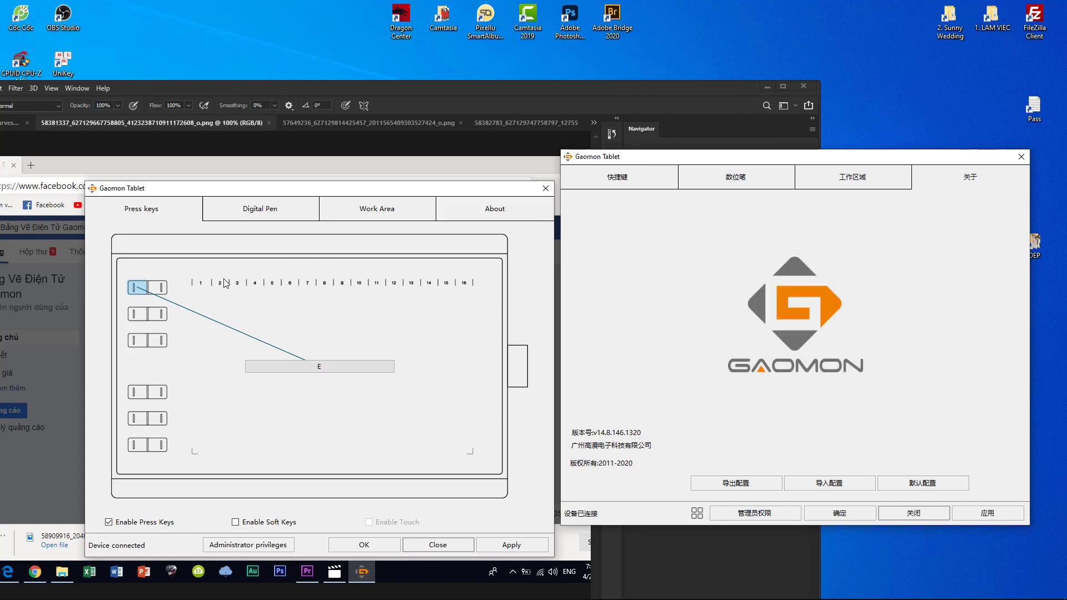
Step: Show the Gaomon 快捷键 press-keys page and open the first key's shortcut settings
{"action": "left_click", "coordinate": [618, 179]}
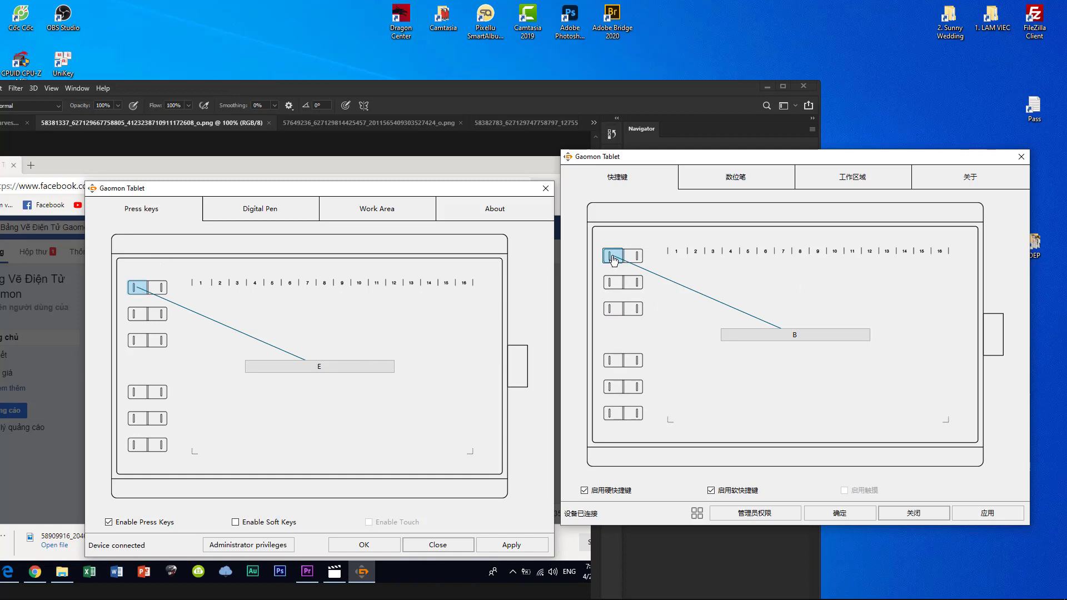
{"action": "left_click_drag", "start_coordinate": [755, 160], "coordinate": [786, 189]}
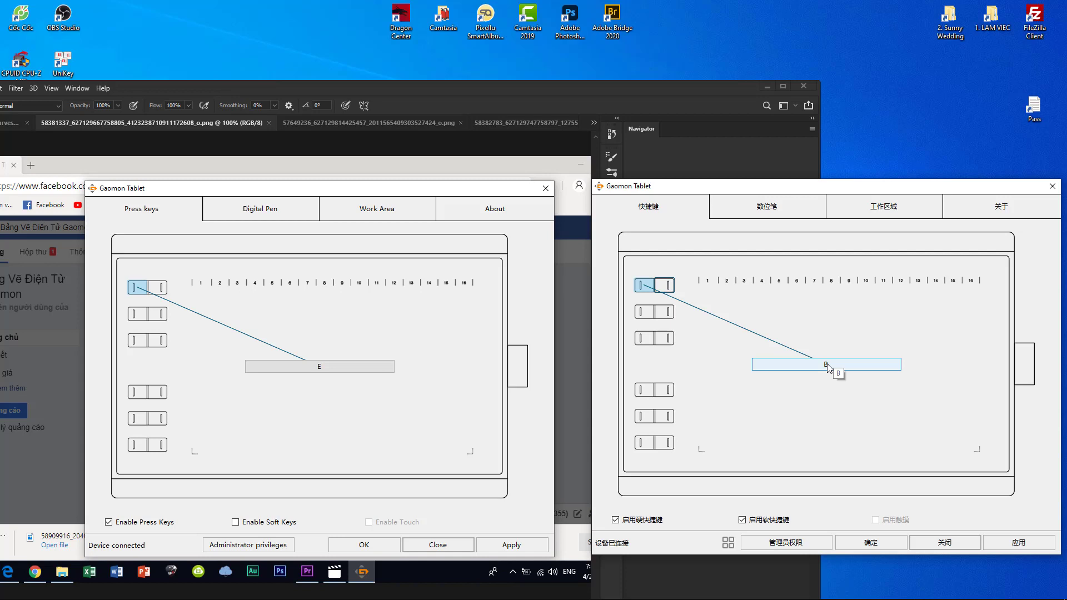
{"action": "left_click", "coordinate": [827, 364]}
Step: Clear the first key's B shortcut and test capturing keys in the combination field
{"action": "left_click_drag", "start_coordinate": [893, 189], "coordinate": [686, 251]}
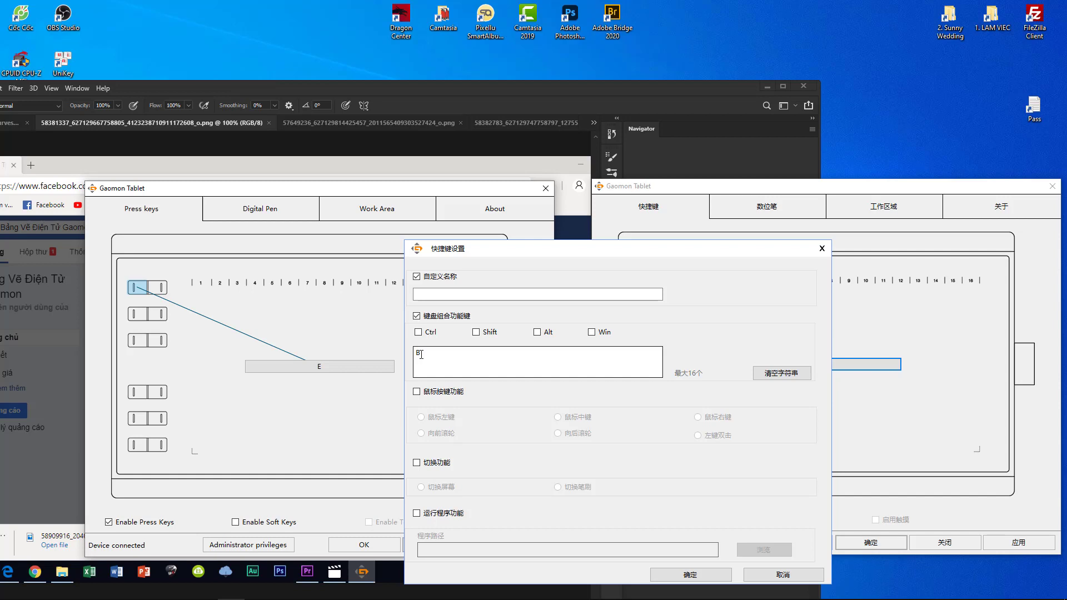
{"action": "left_click_drag", "start_coordinate": [614, 252], "coordinate": [768, 236]}
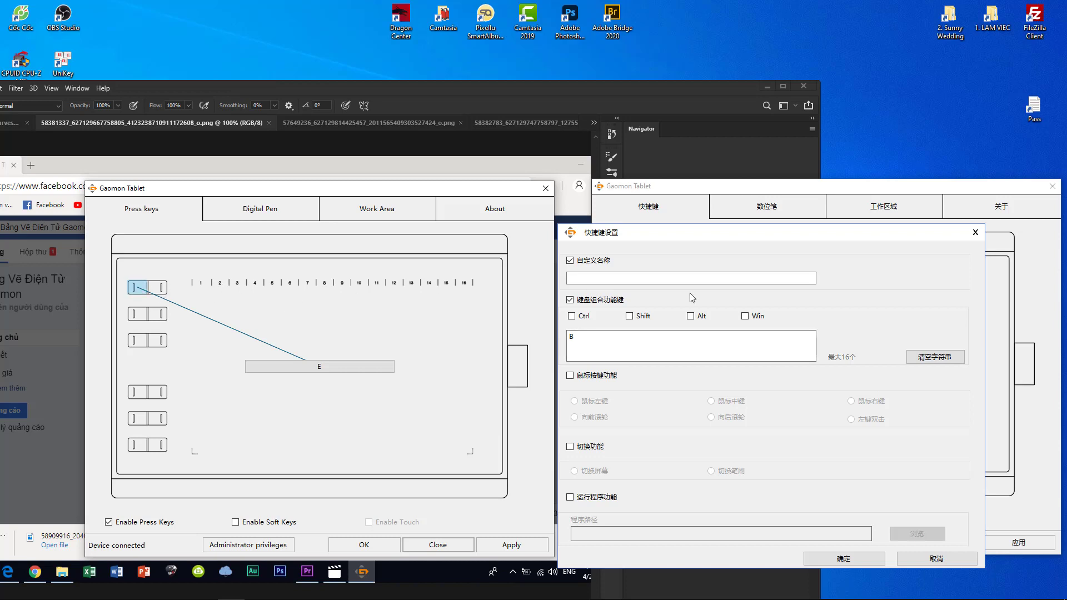
{"action": "left_click", "coordinate": [937, 359]}
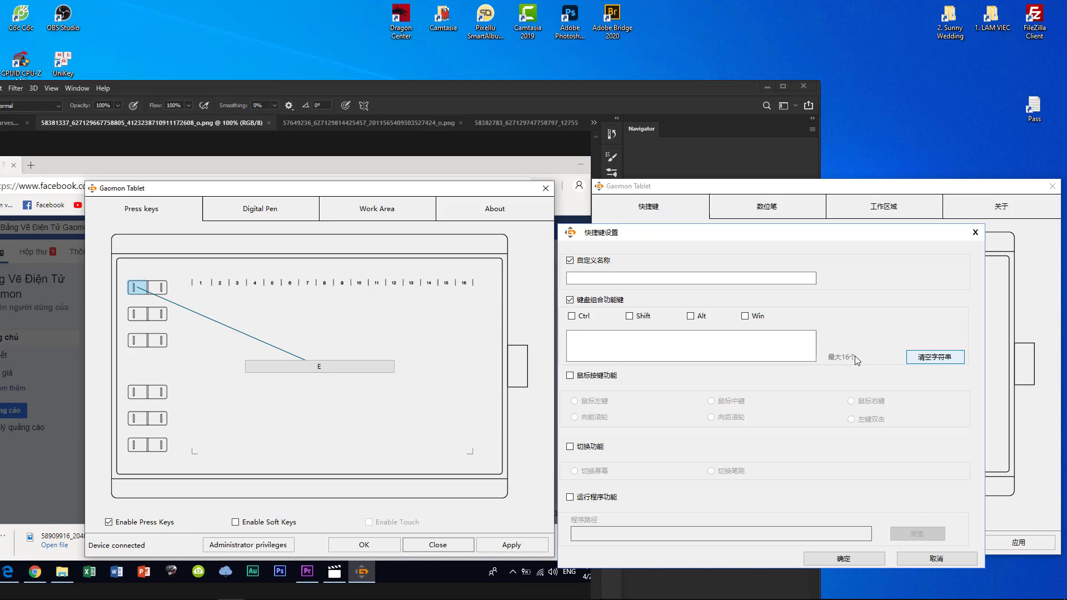
{"action": "left_click", "coordinate": [588, 348]}
{"action": "type", "text": "D"}
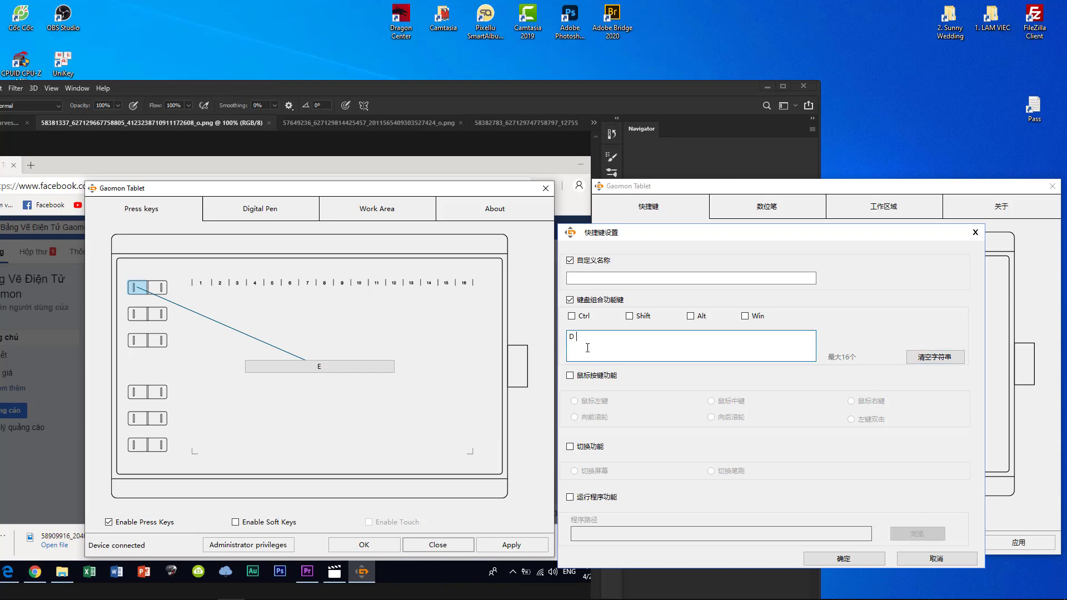
{"action": "key", "text": "BackSpace"}
{"action": "left_click_drag", "start_coordinate": [622, 336], "coordinate": [551, 337]}
{"action": "left_click", "coordinate": [627, 338]}
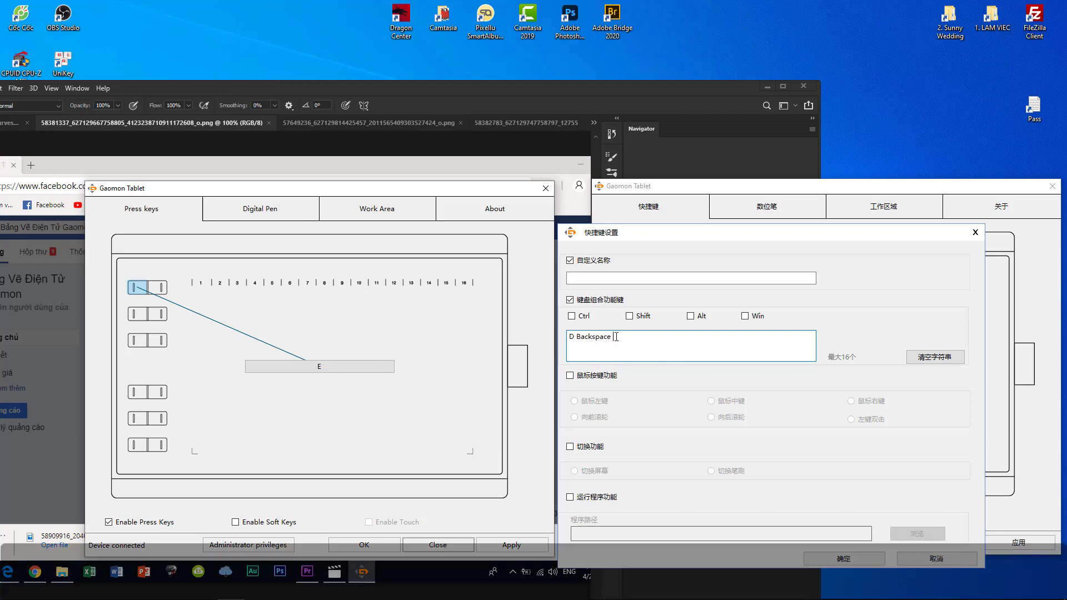
{"action": "left_click_drag", "start_coordinate": [615, 337], "coordinate": [533, 334]}
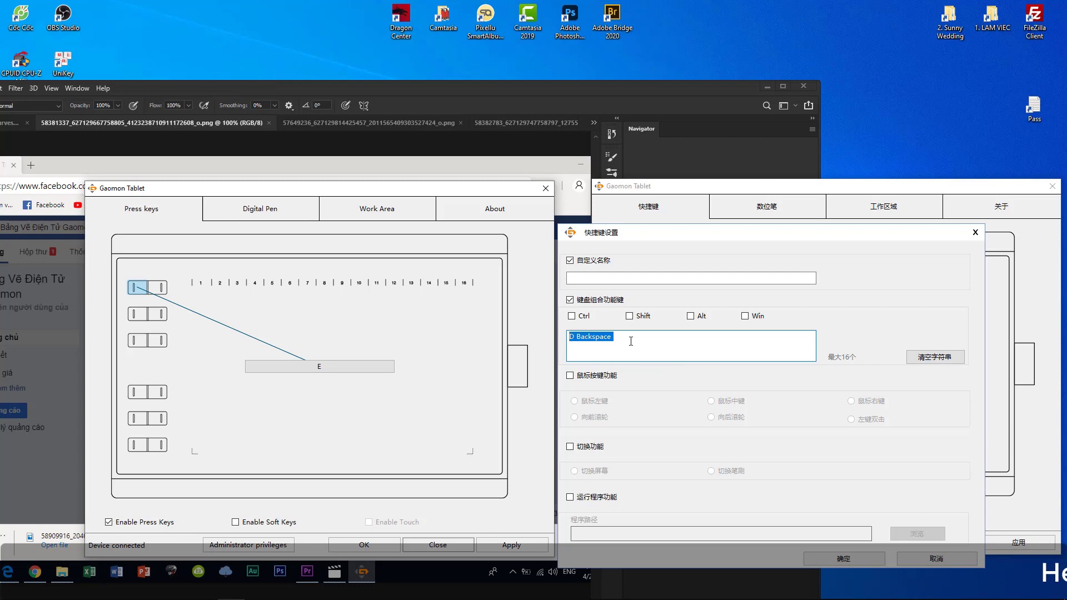
{"action": "left_click", "coordinate": [679, 341]}
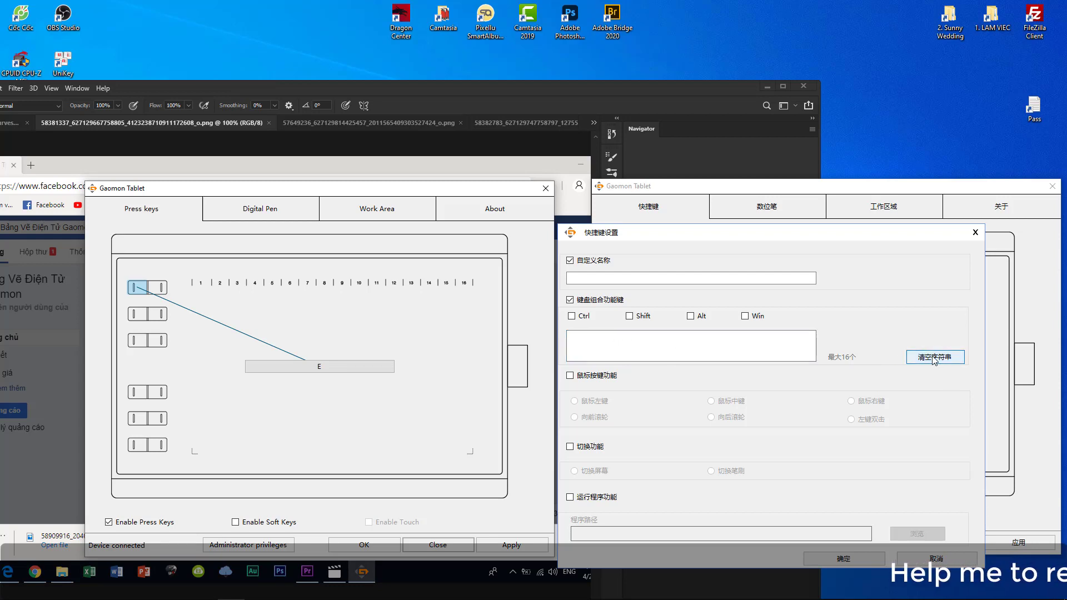
Step: Clear the captured keys and set the first key's combination back to B
{"action": "left_click", "coordinate": [933, 358]}
{"action": "left_click", "coordinate": [586, 341]}
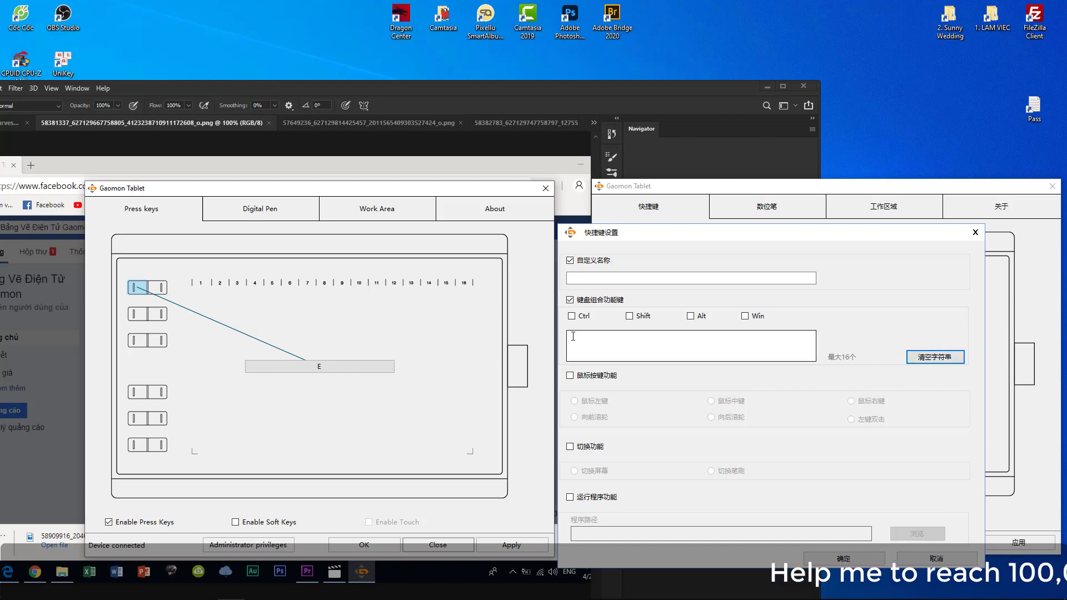
{"action": "type", "text": "B"}
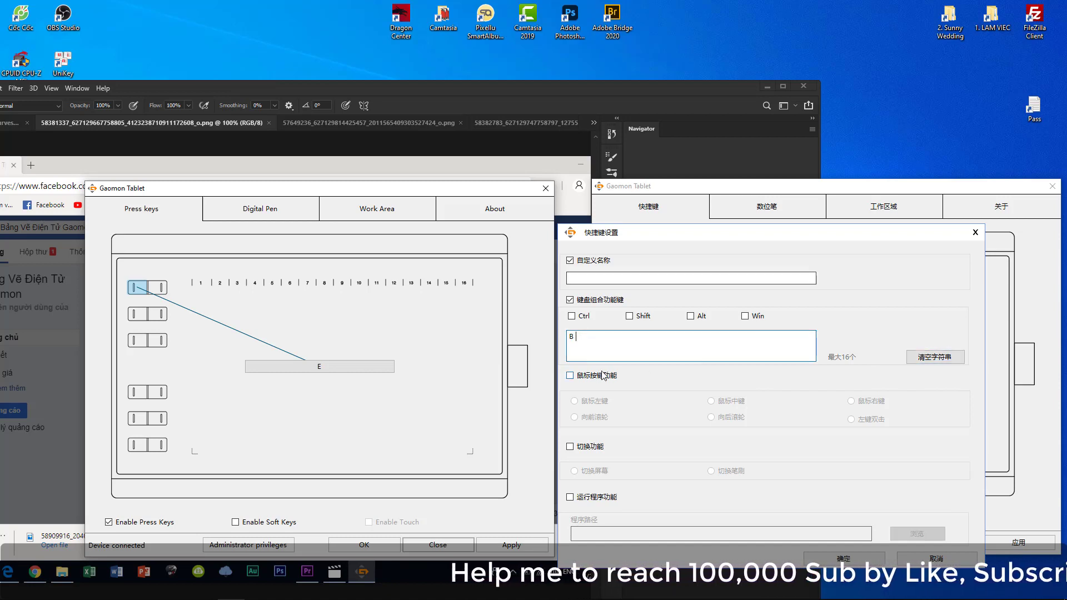
{"action": "left_click_drag", "start_coordinate": [771, 234], "coordinate": [778, 150]}
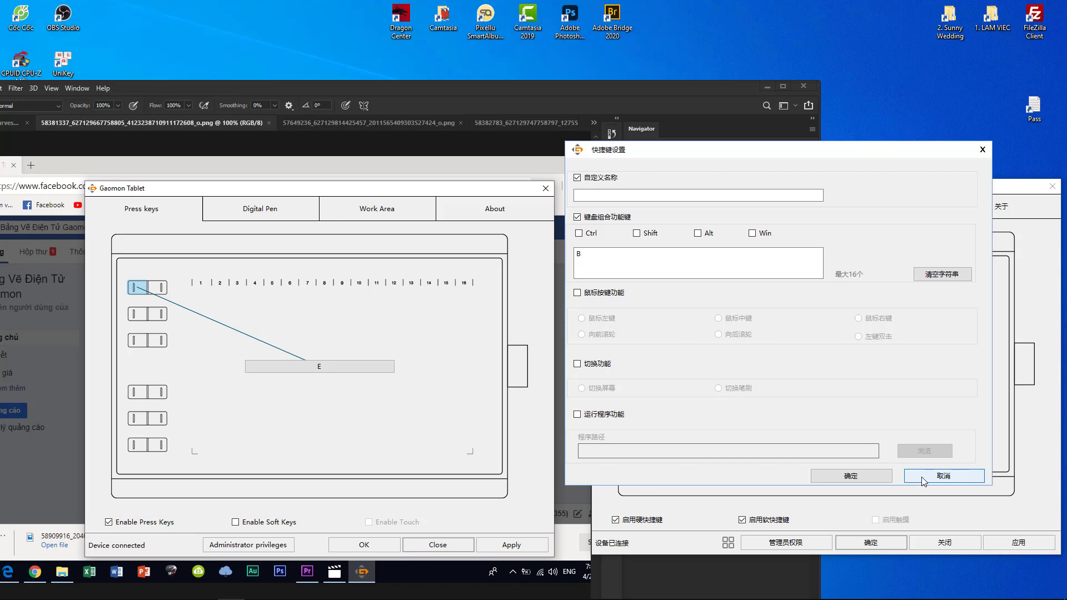
Step: Confirm B for the first key and inspect the J, [ and ] key assignments
{"action": "left_click", "coordinate": [851, 476]}
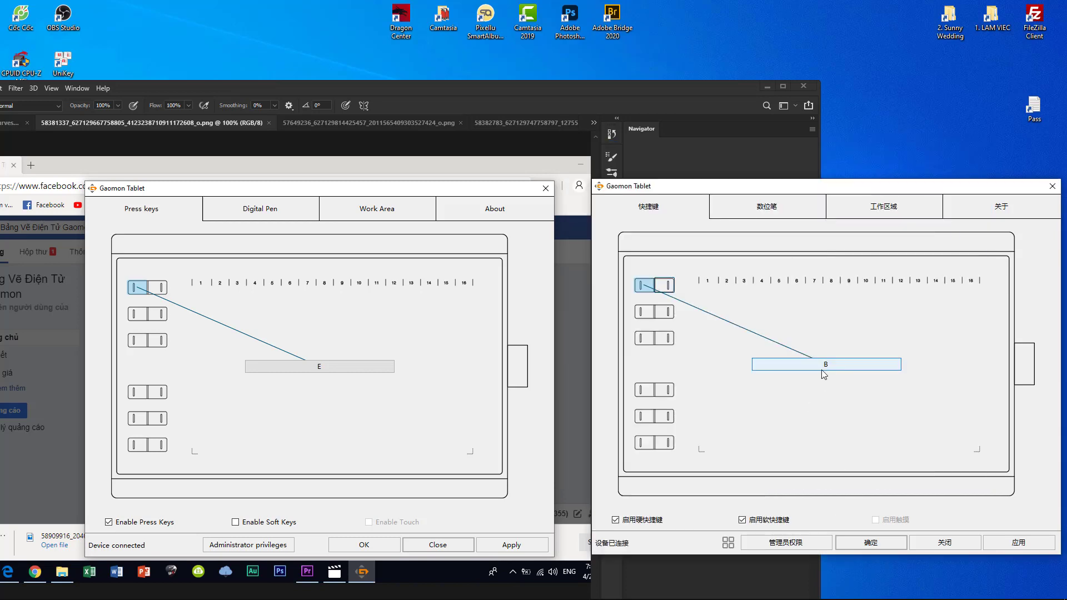
{"action": "left_click", "coordinate": [666, 285]}
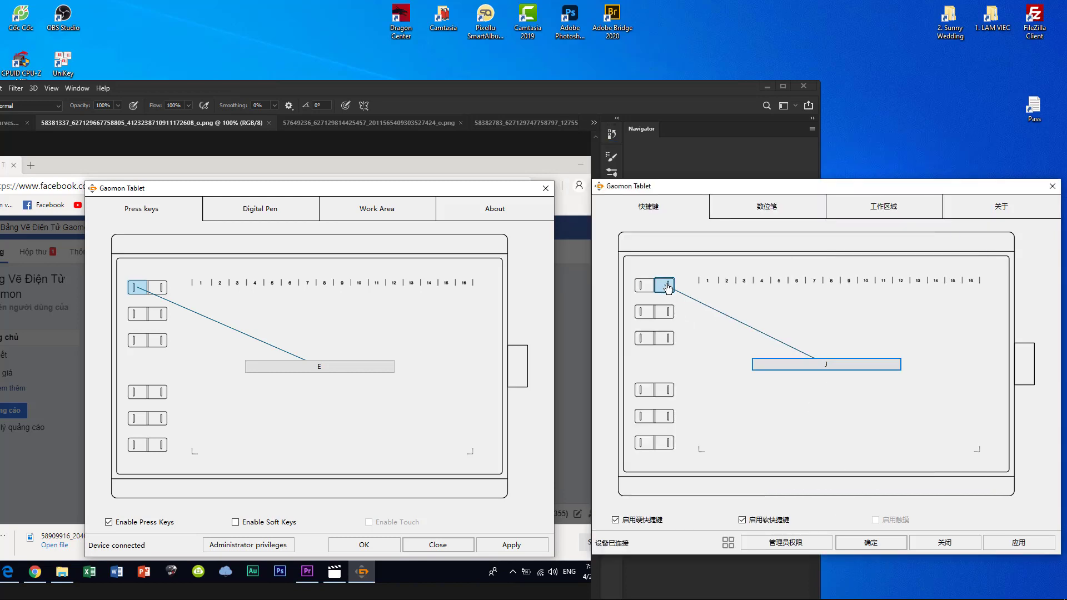
{"action": "left_click", "coordinate": [639, 311]}
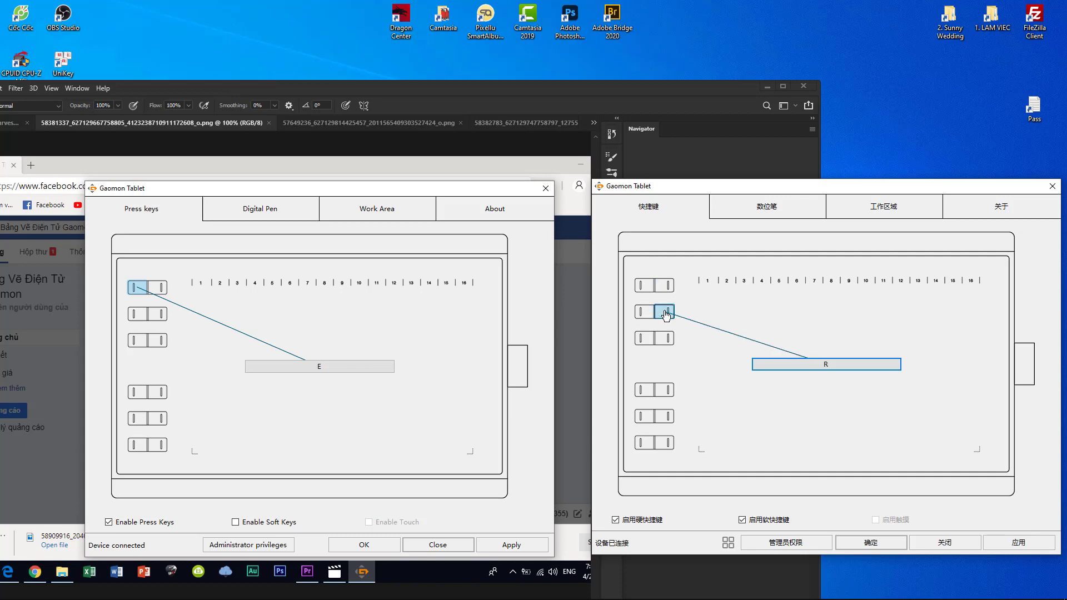
{"action": "left_click", "coordinate": [642, 338]}
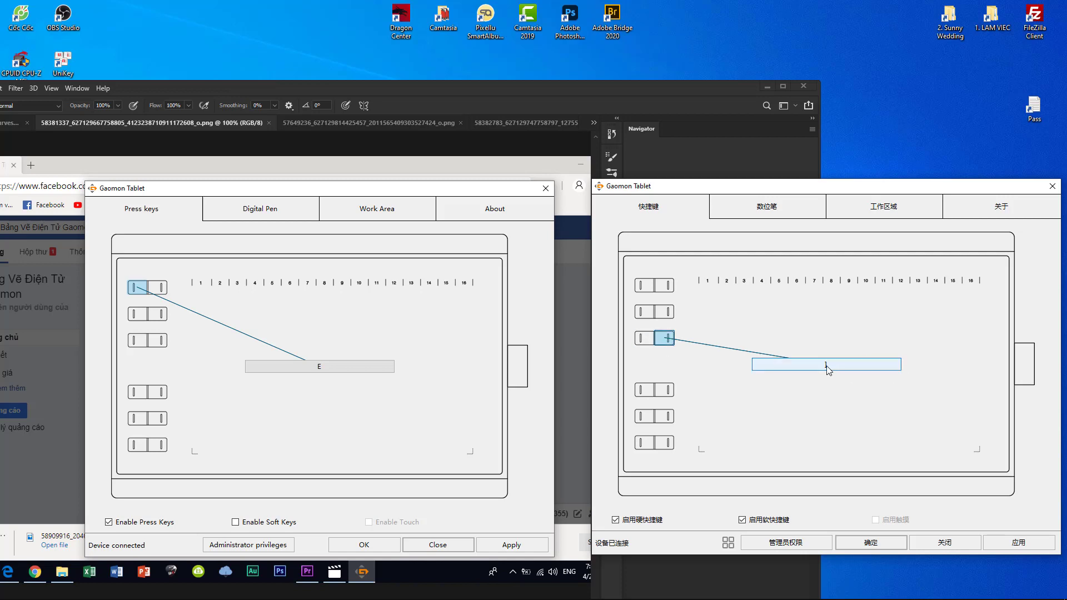
{"action": "left_click", "coordinate": [826, 364]}
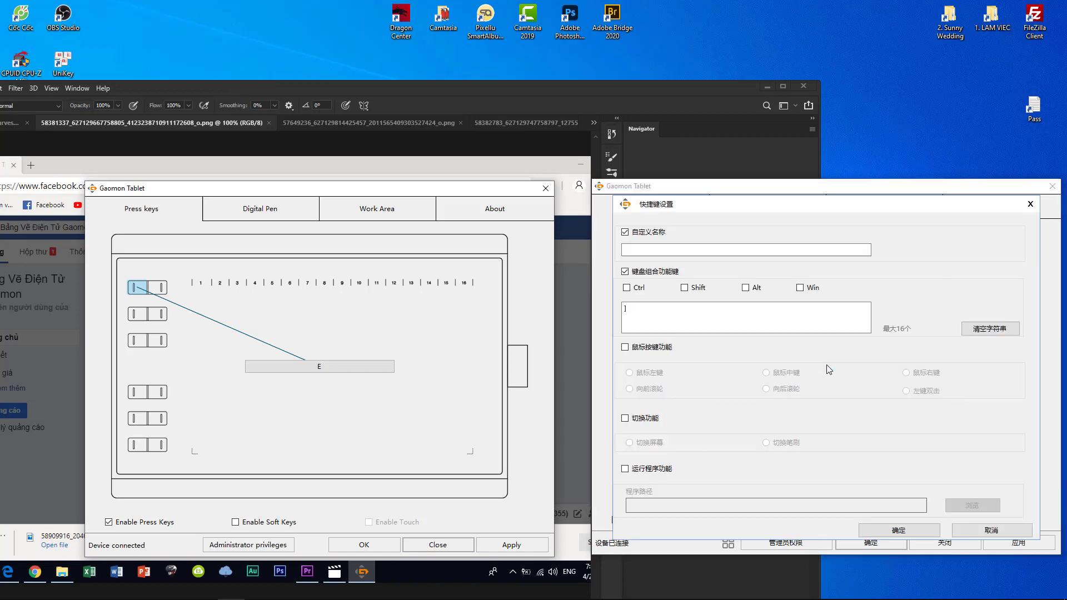
{"action": "left_click", "coordinate": [1031, 204]}
Step: Open the shortcut settings for the fourth key mapped to Ctrl + =
{"action": "left_click", "coordinate": [883, 190]}
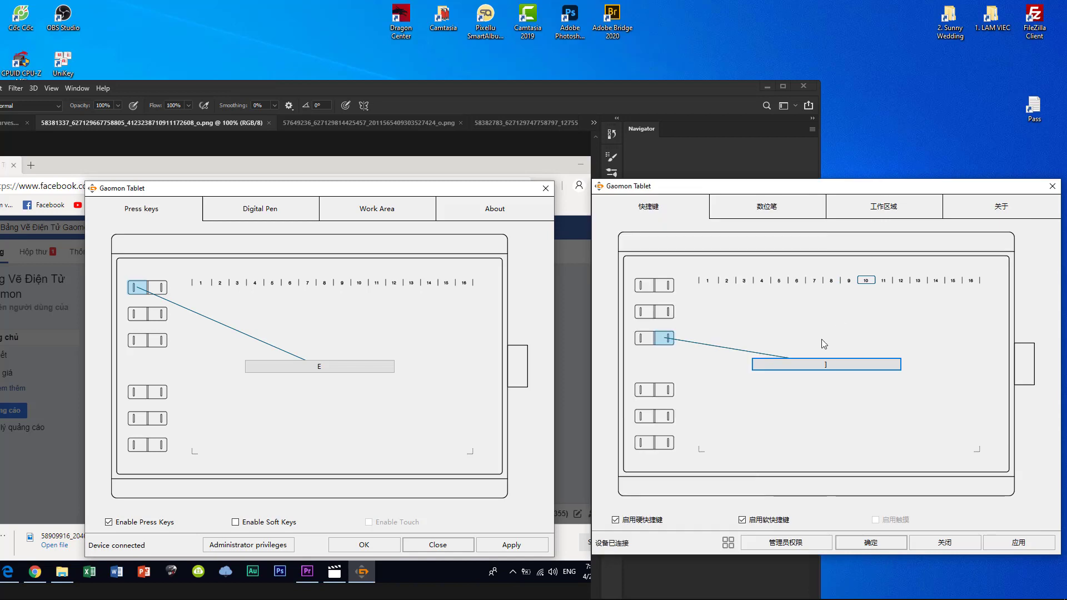
{"action": "left_click", "coordinate": [643, 390]}
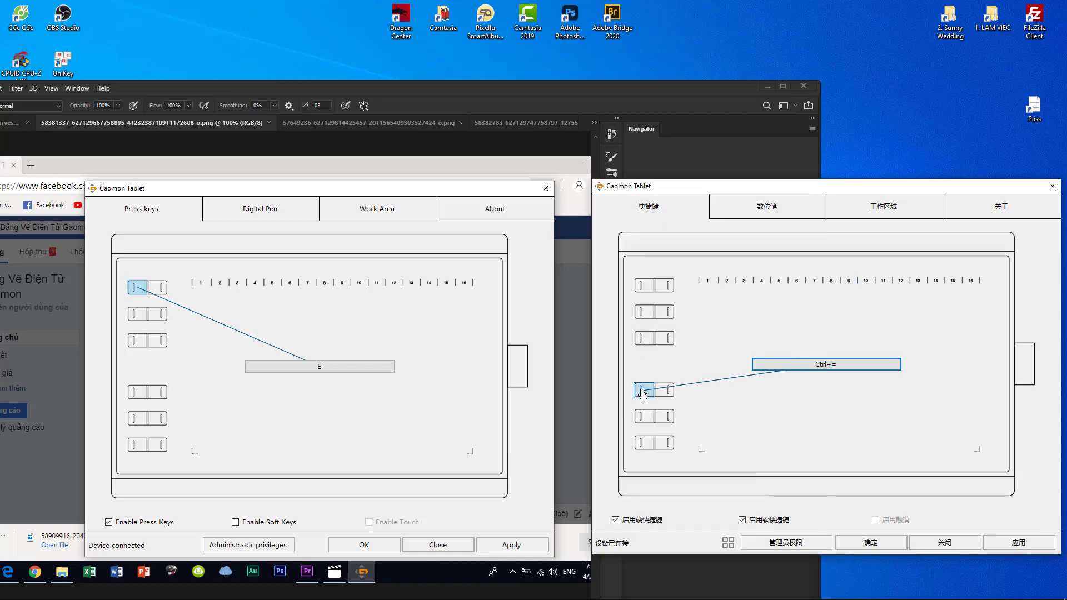
{"action": "left_click", "coordinate": [818, 366]}
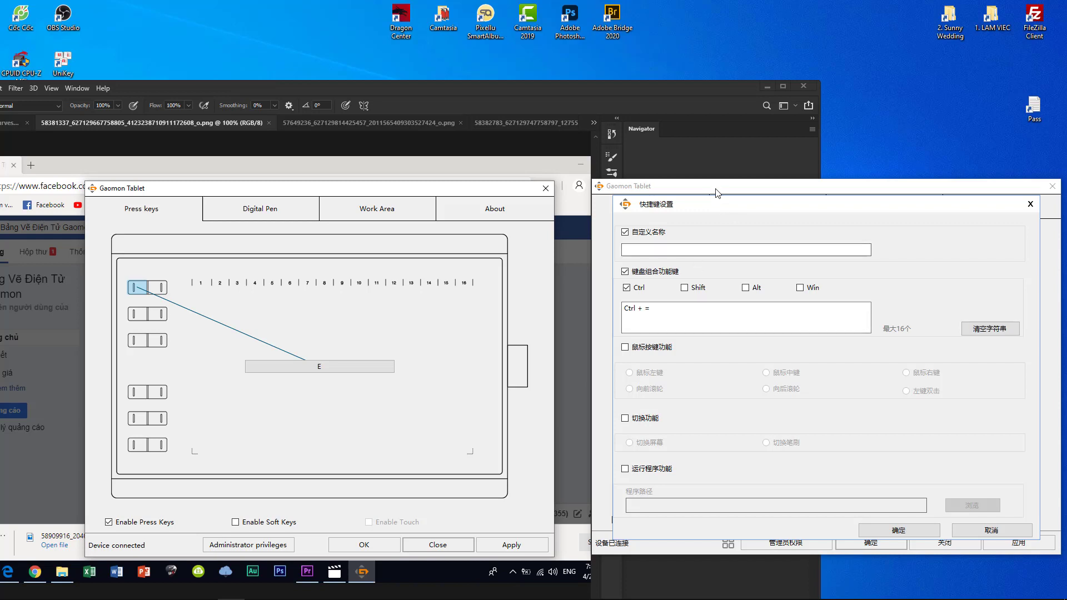
Step: Clear and re-enter the lower express key's shortcut as Ctrl + =, then confirm it
{"action": "left_click_drag", "start_coordinate": [721, 204], "coordinate": [897, 204]}
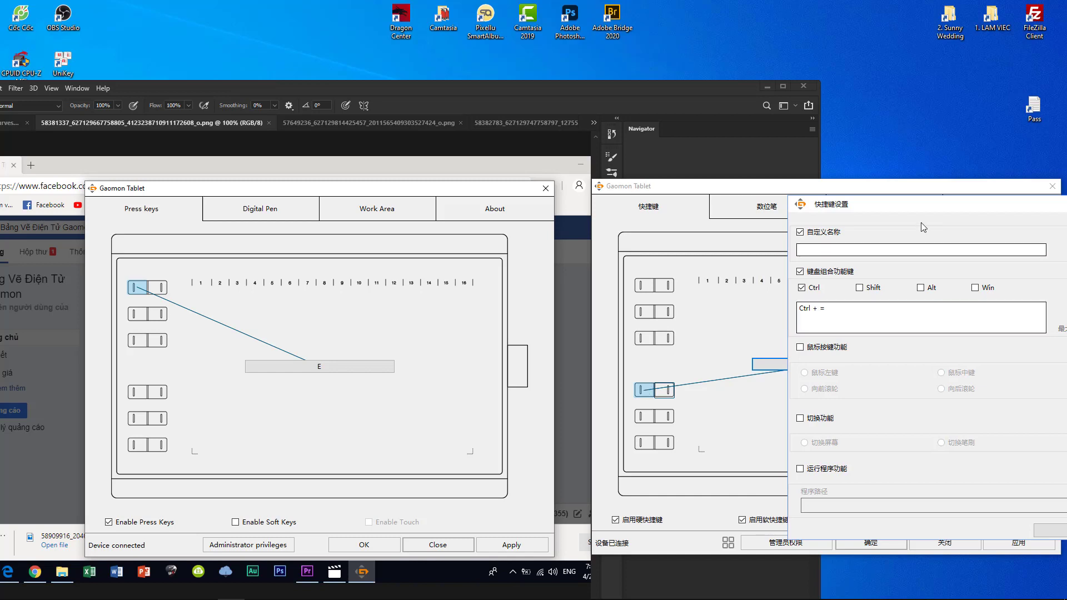
{"action": "left_click_drag", "start_coordinate": [925, 209], "coordinate": [752, 190]}
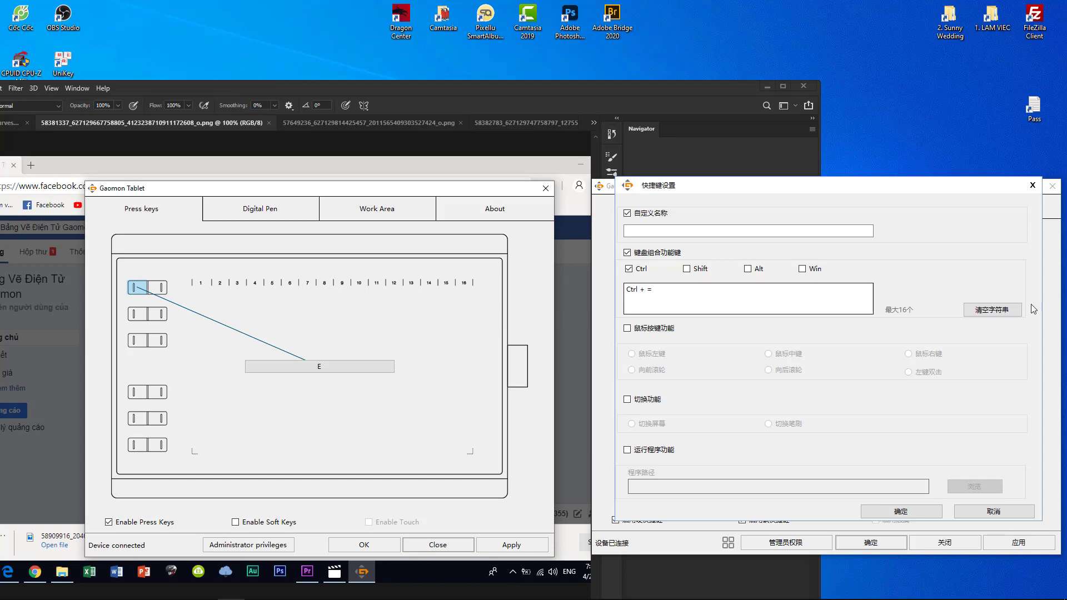
{"action": "left_click", "coordinate": [994, 309]}
{"action": "left_click", "coordinate": [654, 290]}
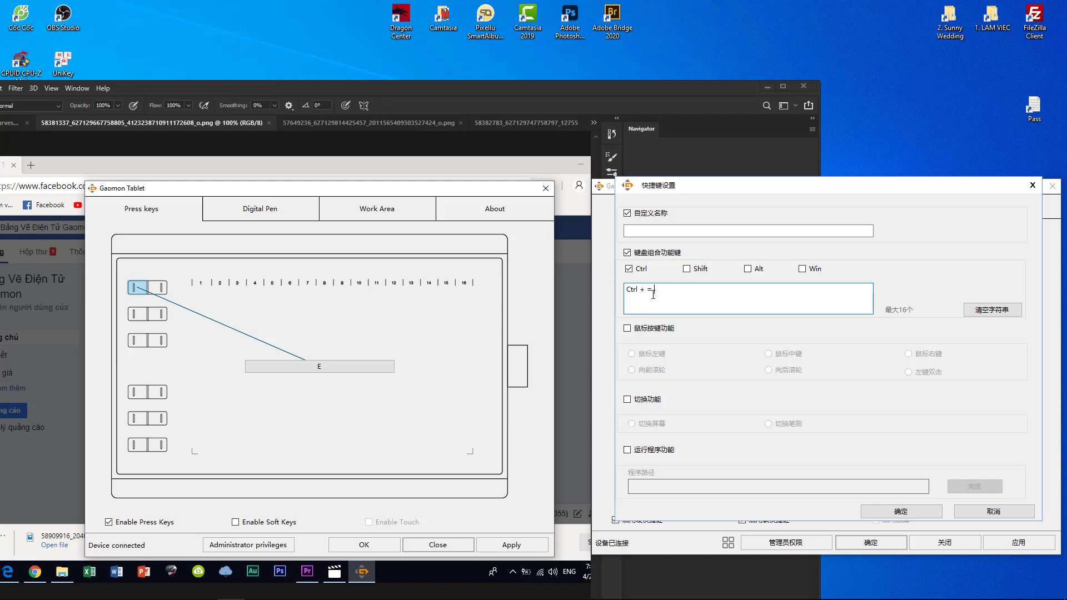
{"action": "left_click", "coordinate": [913, 513]}
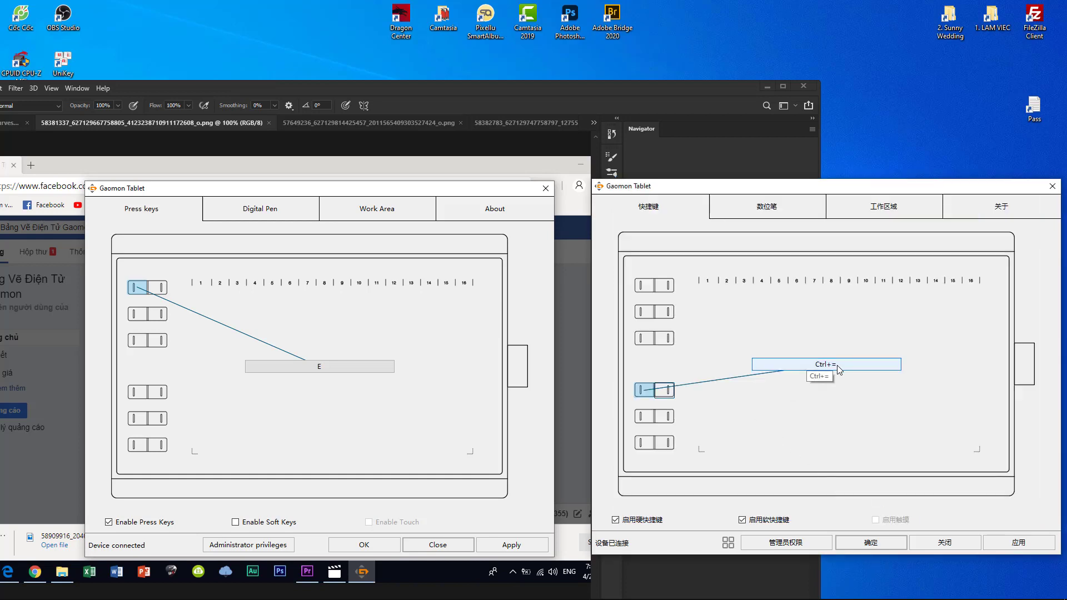
Step: Check which shortcuts soft keys 2, 5 and 16 send on the press-keys page
{"action": "left_click_drag", "start_coordinate": [906, 185], "coordinate": [873, 181]}
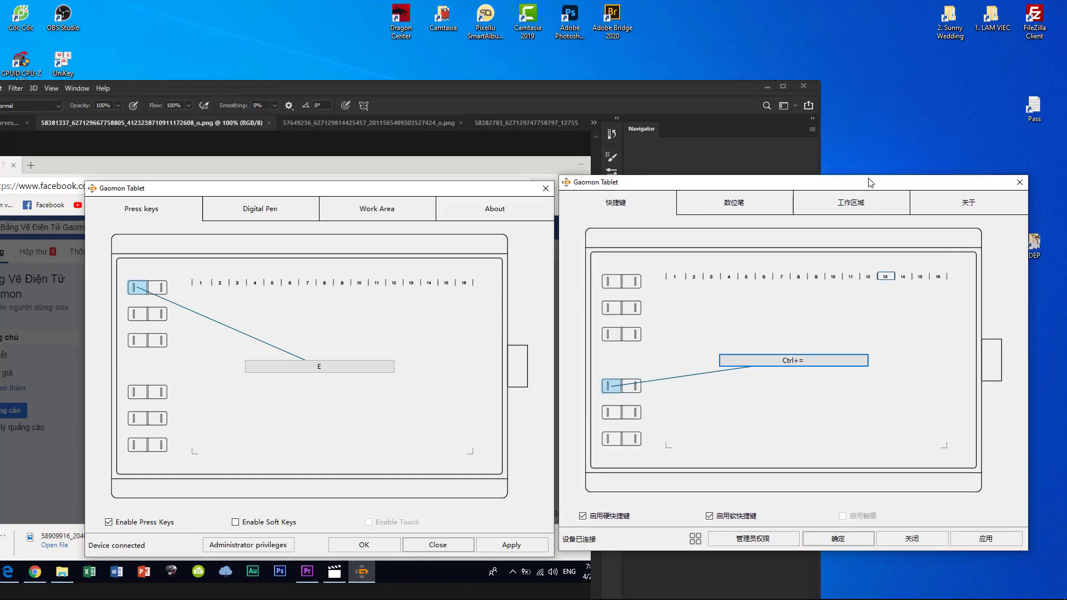
{"action": "left_click", "coordinate": [600, 91]}
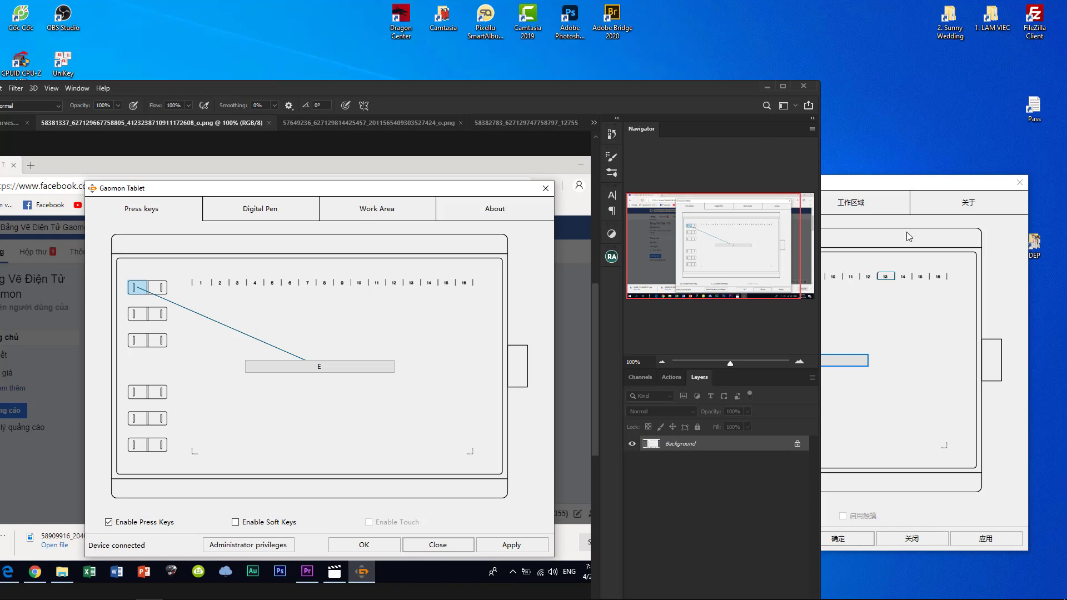
{"action": "left_click", "coordinate": [886, 188]}
{"action": "left_click", "coordinate": [693, 278]}
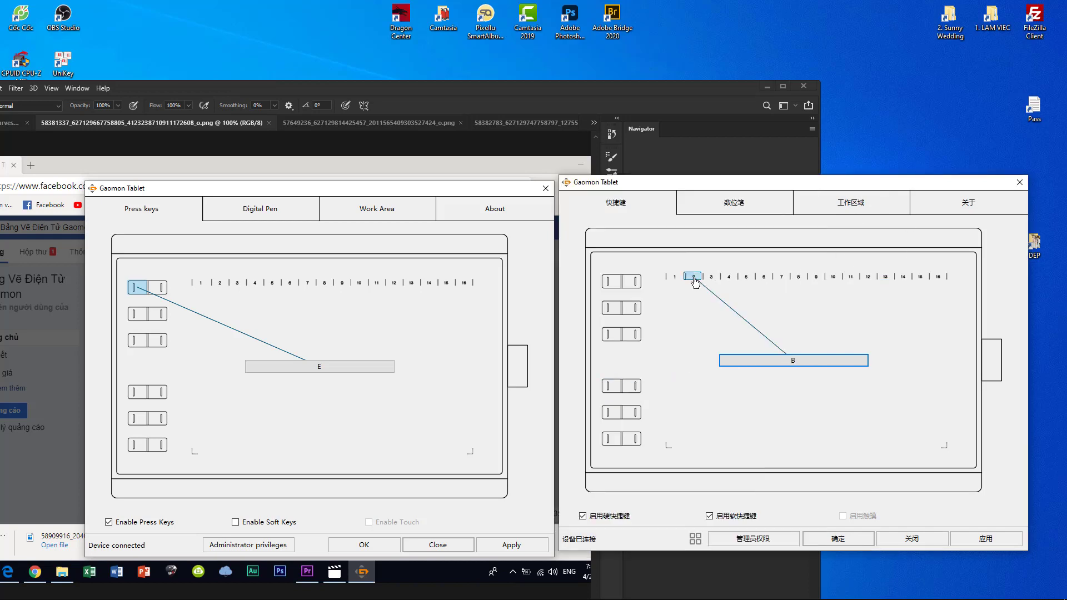
{"action": "left_click", "coordinate": [712, 277]}
{"action": "left_click", "coordinate": [746, 277]}
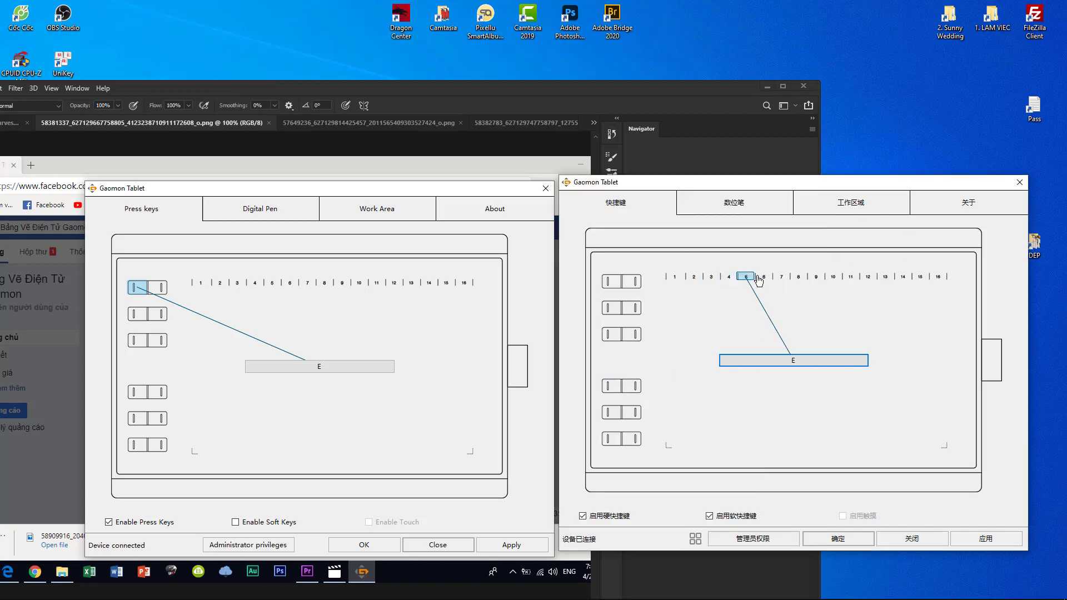
{"action": "left_click", "coordinate": [781, 277]}
{"action": "left_click", "coordinate": [938, 277]}
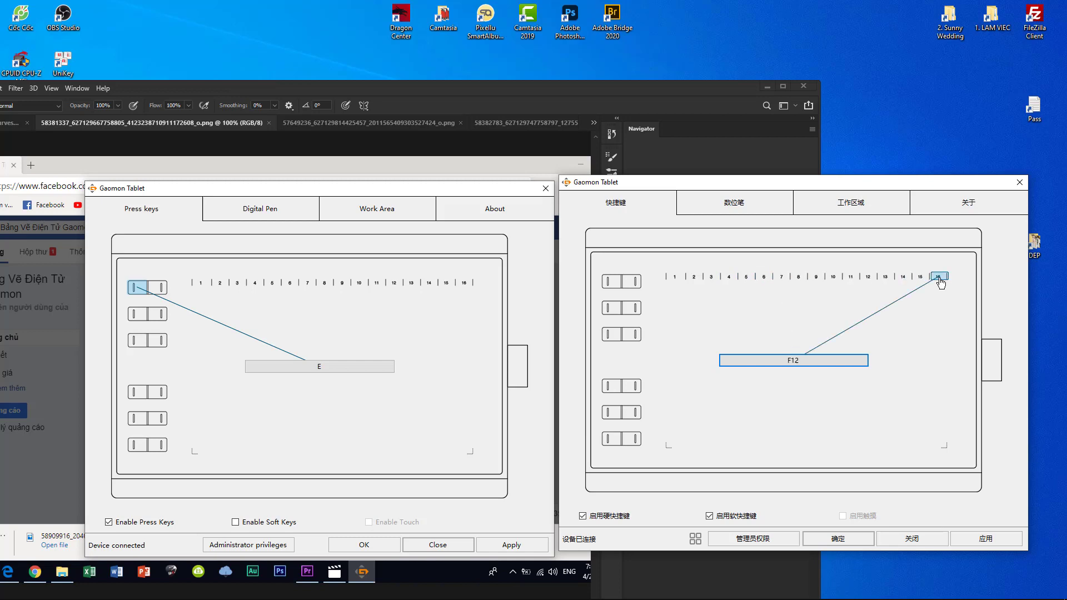
Step: View soft key 16's F12 shortcut settings and close them unchanged
{"action": "left_click", "coordinate": [796, 363]}
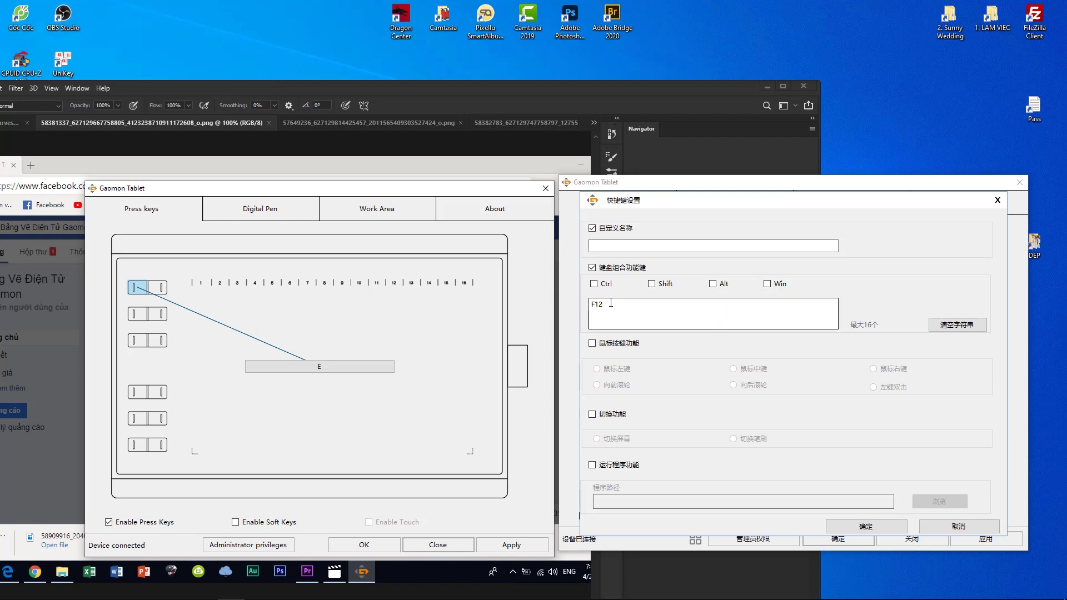
{"action": "left_click", "coordinate": [998, 200]}
{"action": "left_click", "coordinate": [910, 182]}
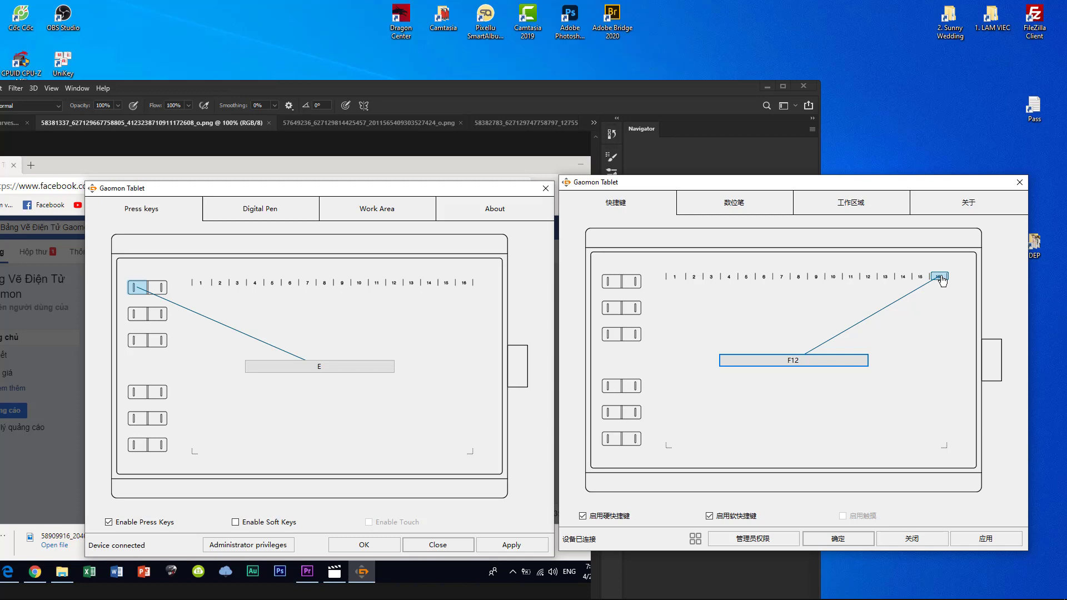
Step: Compare the pen page's ] and [ buttons with the Digital Pen screenshot, accept, and close it
{"action": "left_click", "coordinate": [726, 207]}
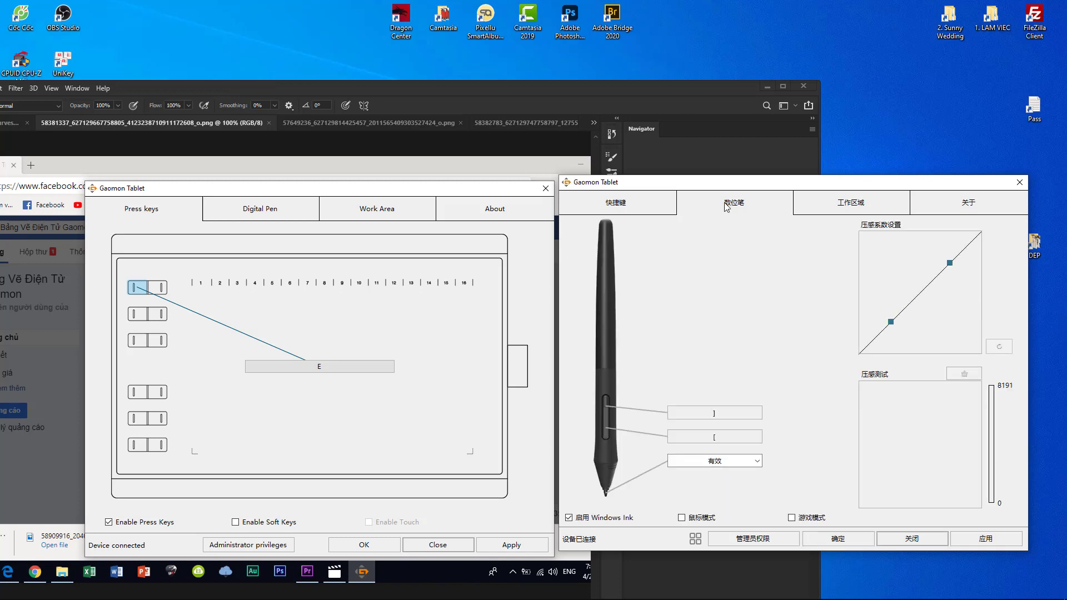
{"action": "left_click", "coordinate": [352, 125]}
{"action": "left_click", "coordinate": [512, 121]}
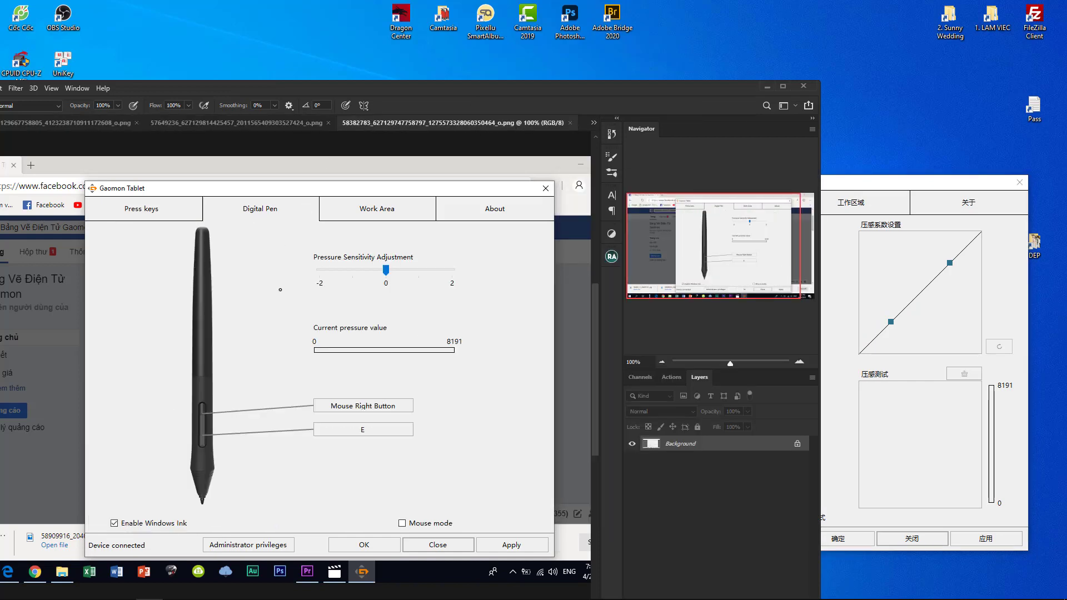
{"action": "left_click", "coordinate": [842, 186]}
{"action": "left_click_drag", "start_coordinate": [789, 185], "coordinate": [839, 180]}
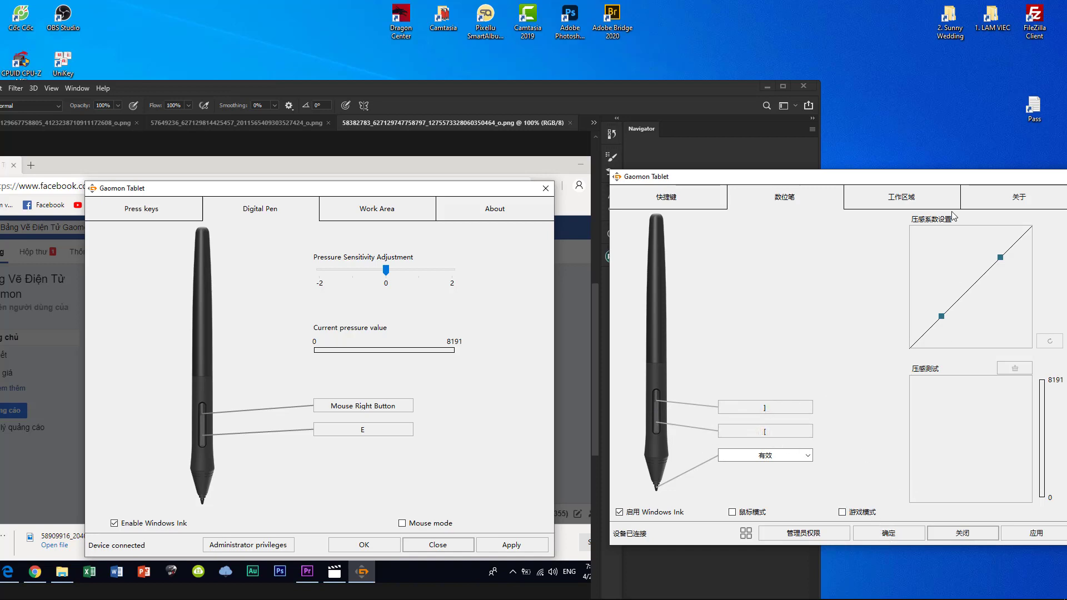
{"action": "left_click_drag", "start_coordinate": [950, 178], "coordinate": [893, 159]}
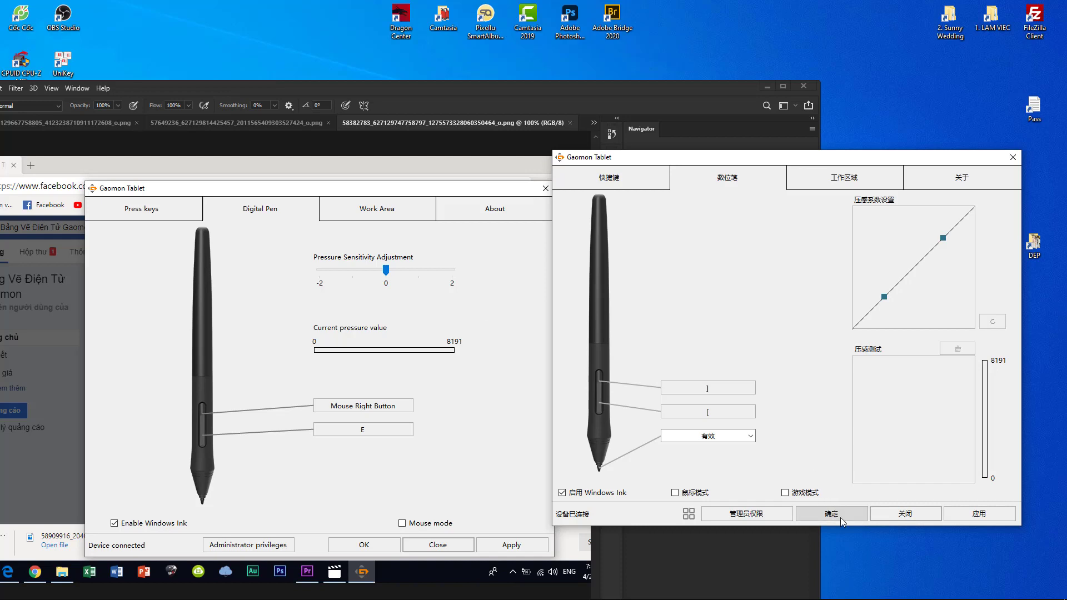
{"action": "left_click", "coordinate": [832, 514]}
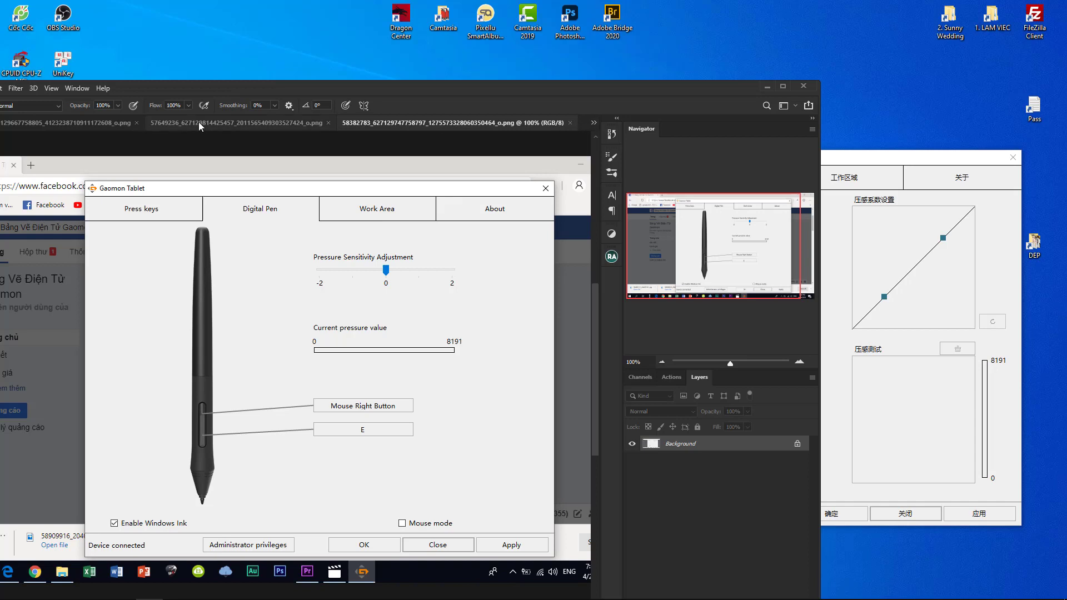
{"action": "left_click", "coordinate": [569, 123]}
Step: Review the driver's work area page: 1920×1080 screen, full tablet area, 0° rotation
{"action": "left_click", "coordinate": [377, 208]}
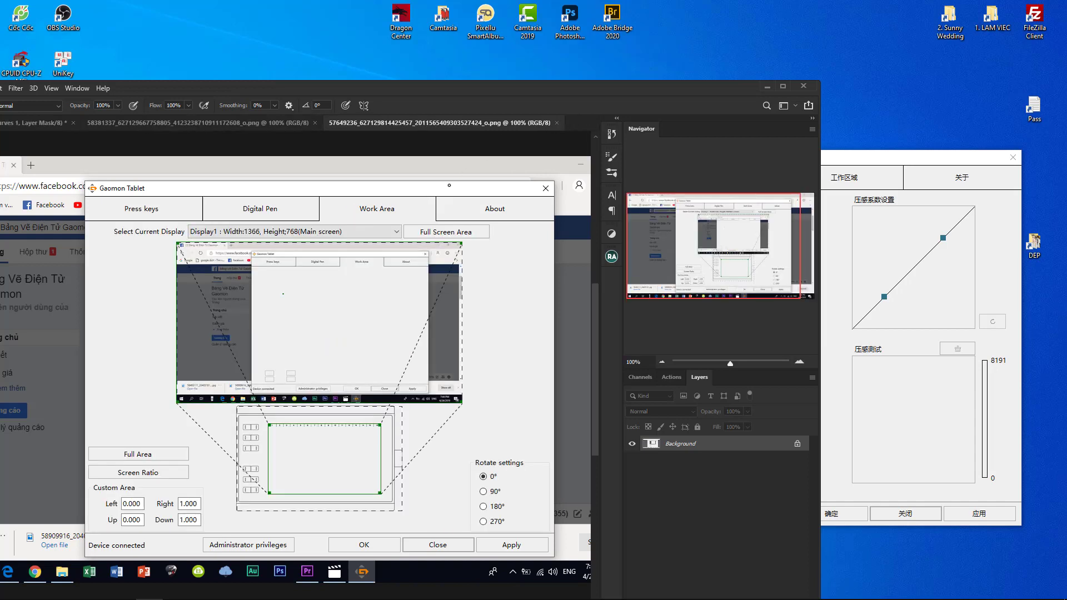
{"action": "scroll", "coordinate": [308, 325], "scroll_direction": "down", "scroll_amount": 1}
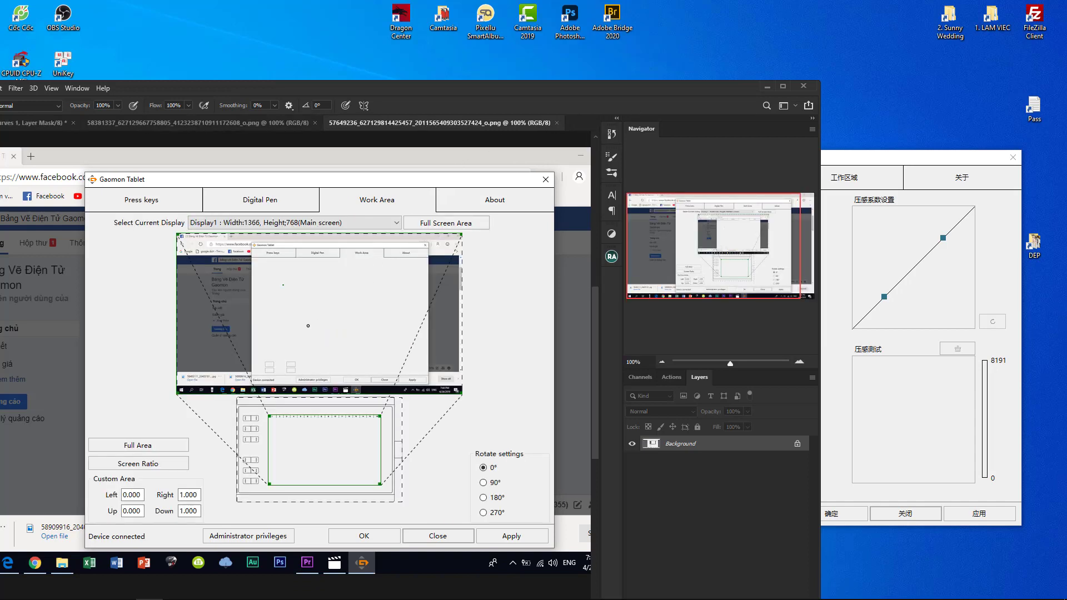
{"action": "left_click", "coordinate": [851, 161]}
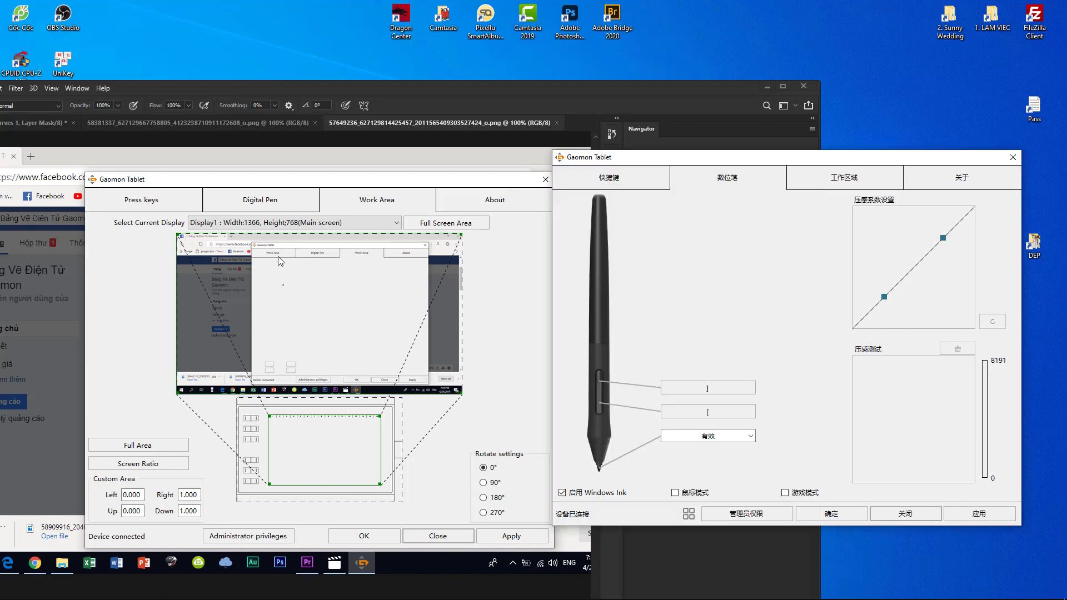
{"action": "left_click", "coordinate": [834, 182]}
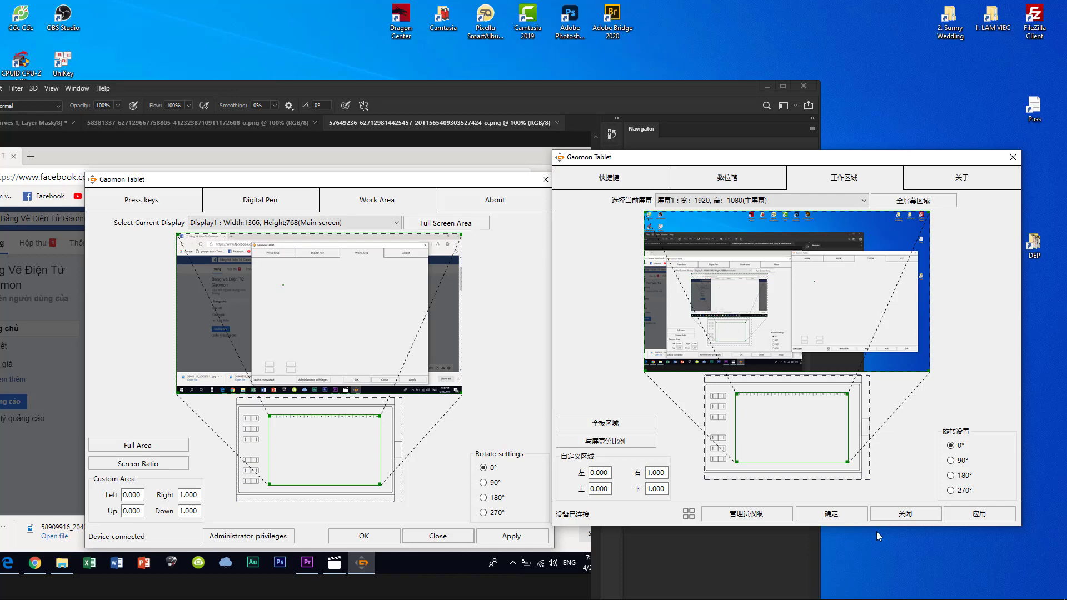
Step: Close the tablet driver window, maximize Photoshop, and close the Work Area and Press keys screenshots
{"action": "left_click", "coordinate": [836, 514]}
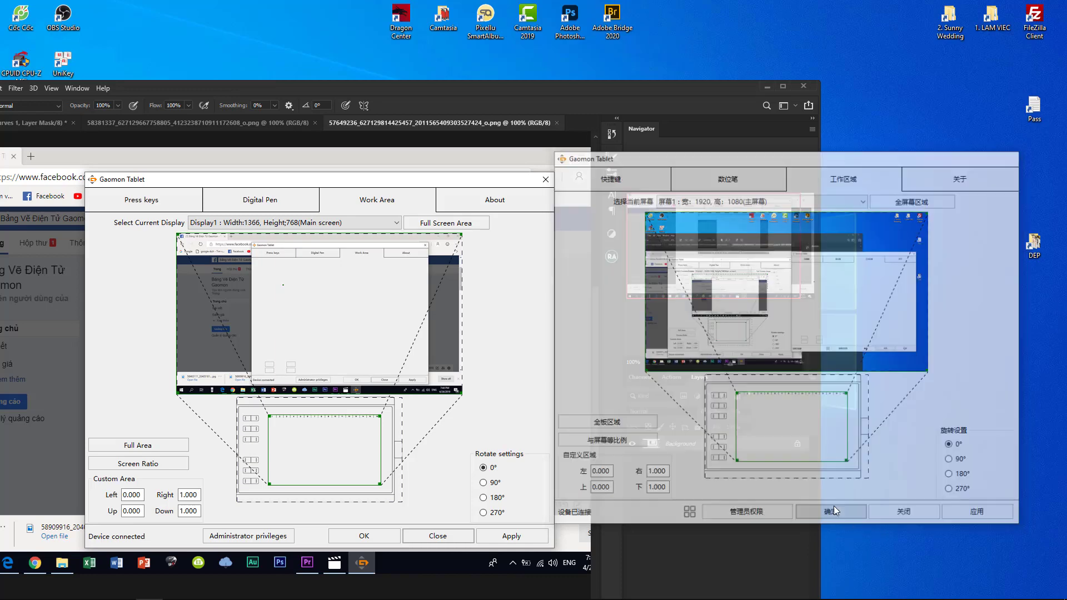
{"action": "left_click", "coordinate": [782, 87]}
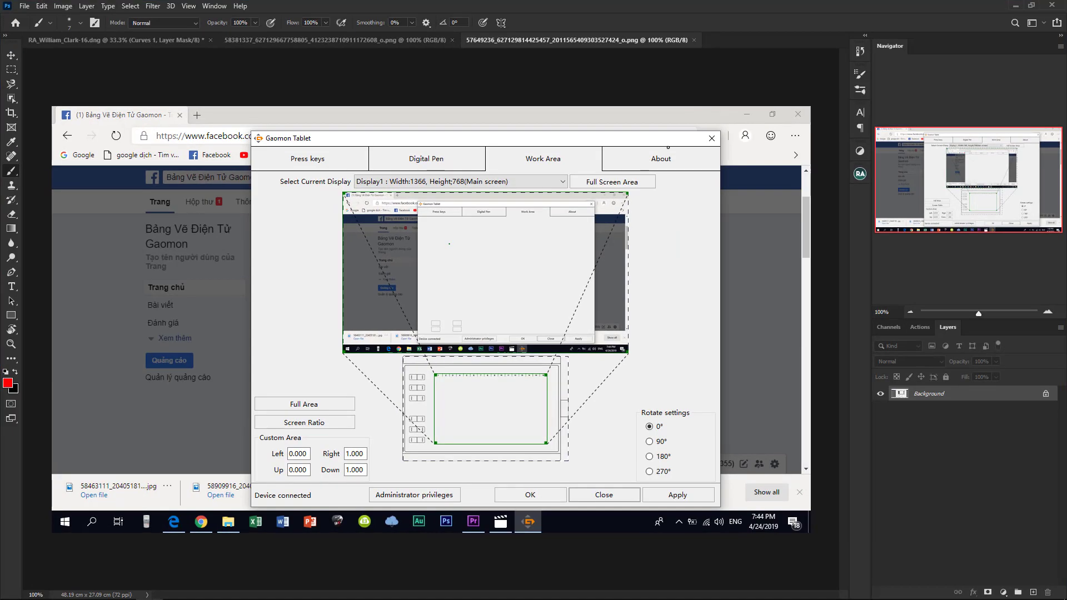
{"action": "left_click", "coordinate": [695, 40]}
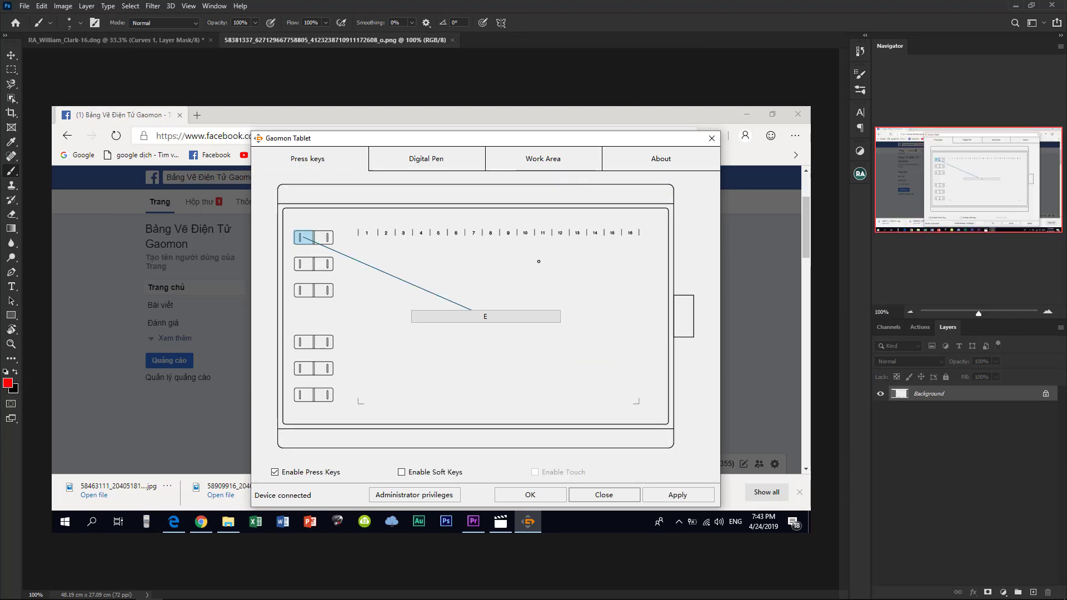
{"action": "left_click", "coordinate": [451, 40]}
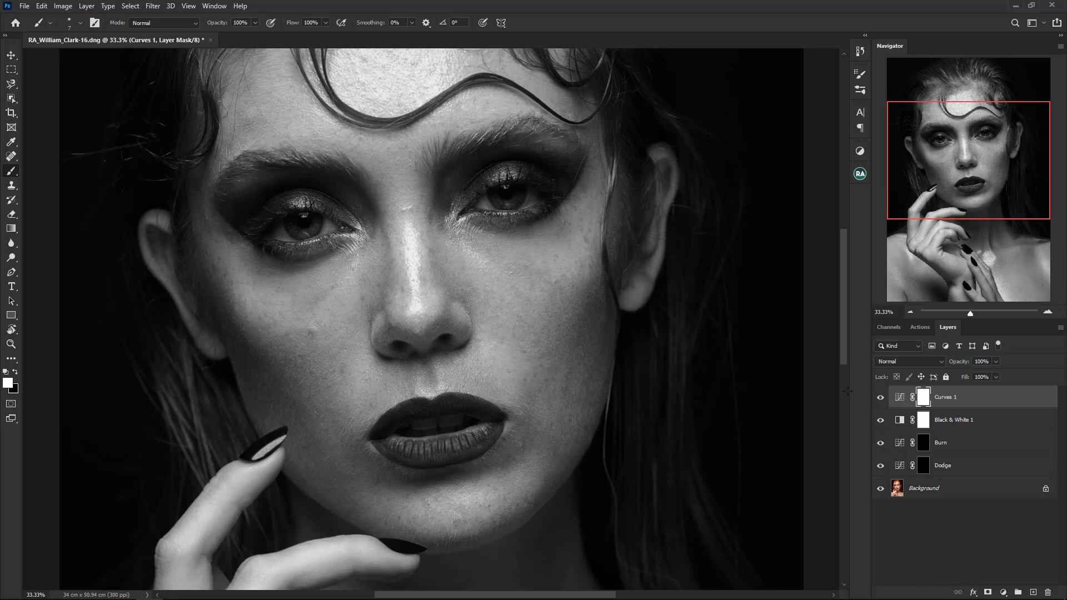
Step: Target the Dodge mask, zoom to 66.7% on the eyes and nose, and pick a size-20 Spot Healing Brush
{"action": "left_click", "coordinate": [924, 468]}
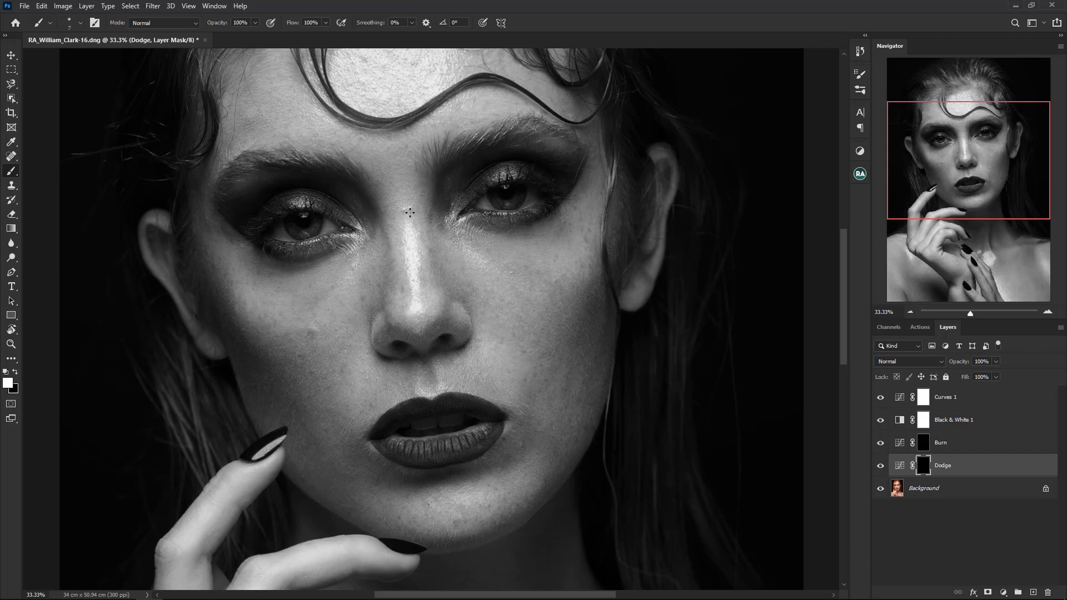
{"action": "key", "text": "ctrl+plus"}
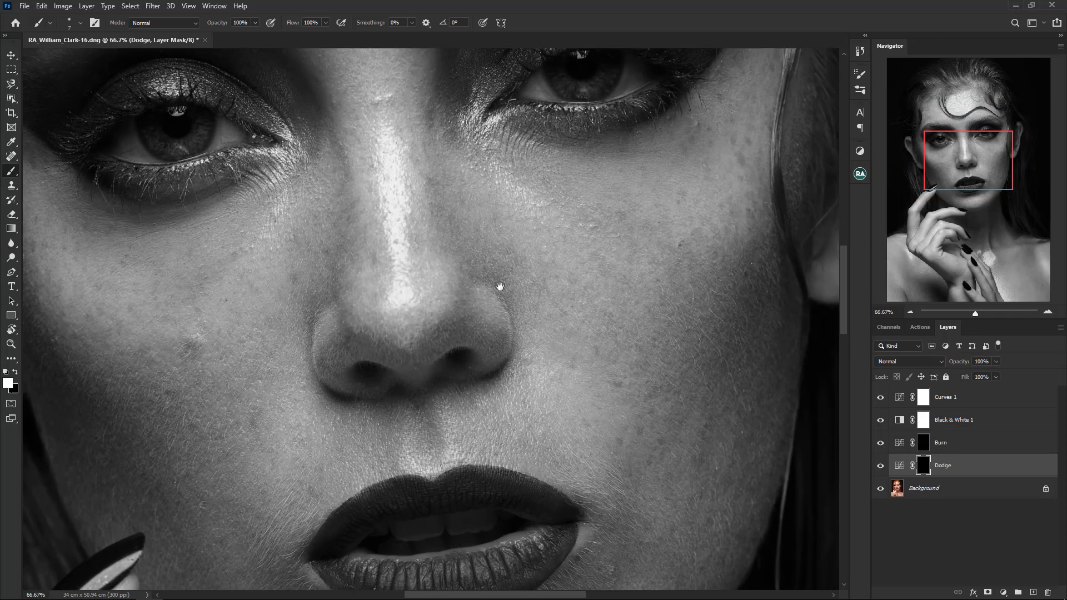
{"action": "mouse_move", "coordinate": [427, 244]}
{"action": "left_mouse_down"}
{"action": "mouse_move", "coordinate": [507, 268]}
{"action": "mouse_move", "coordinate": [469, 301]}
{"action": "left_mouse_up"}
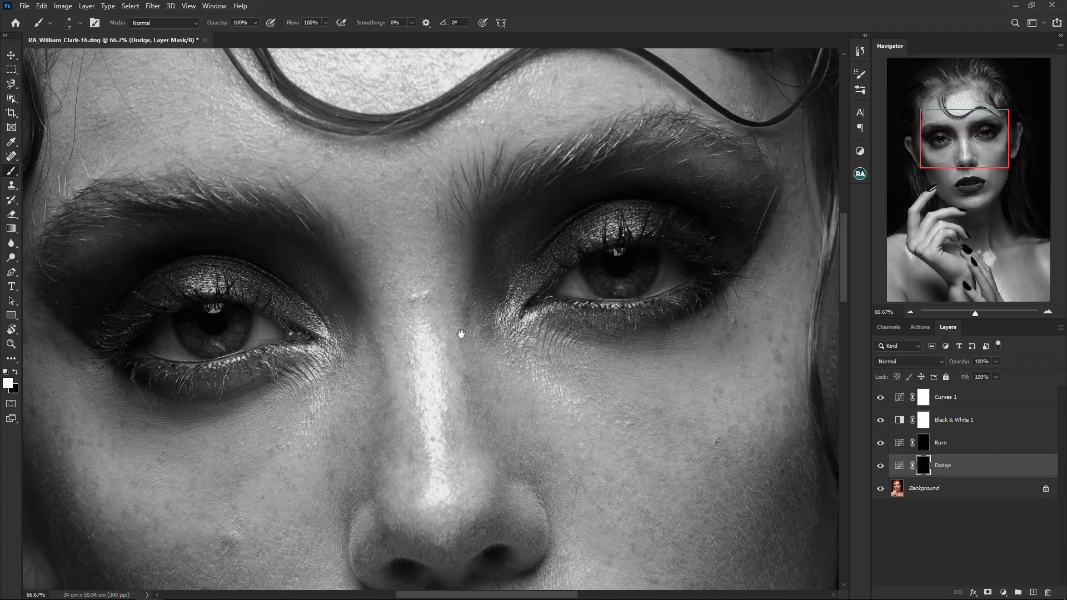
{"action": "left_click_drag", "start_coordinate": [461, 334], "coordinate": [479, 276]}
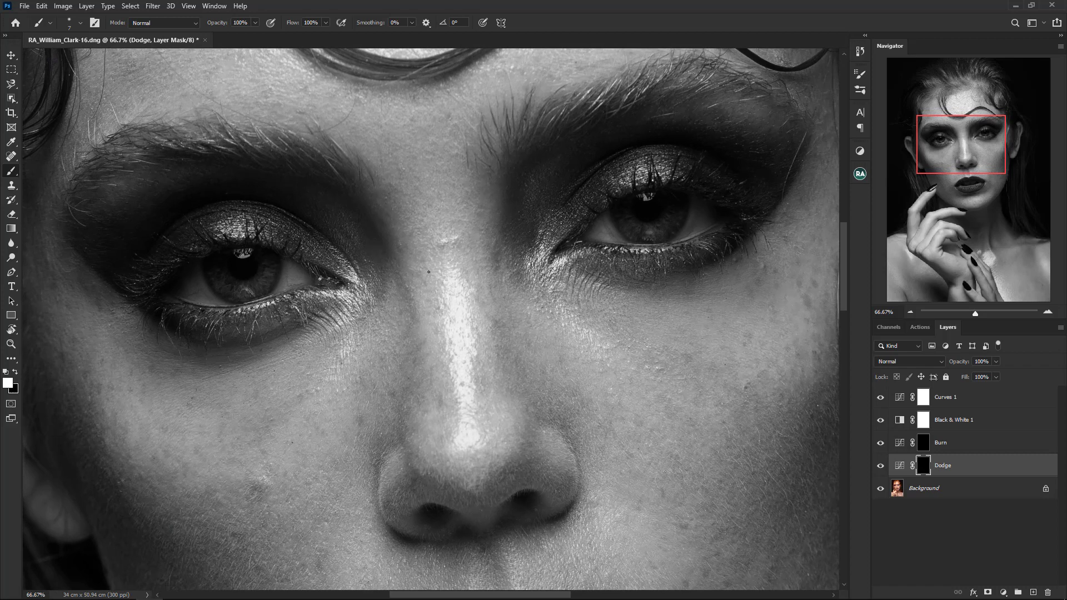
{"action": "key", "text": "j"}
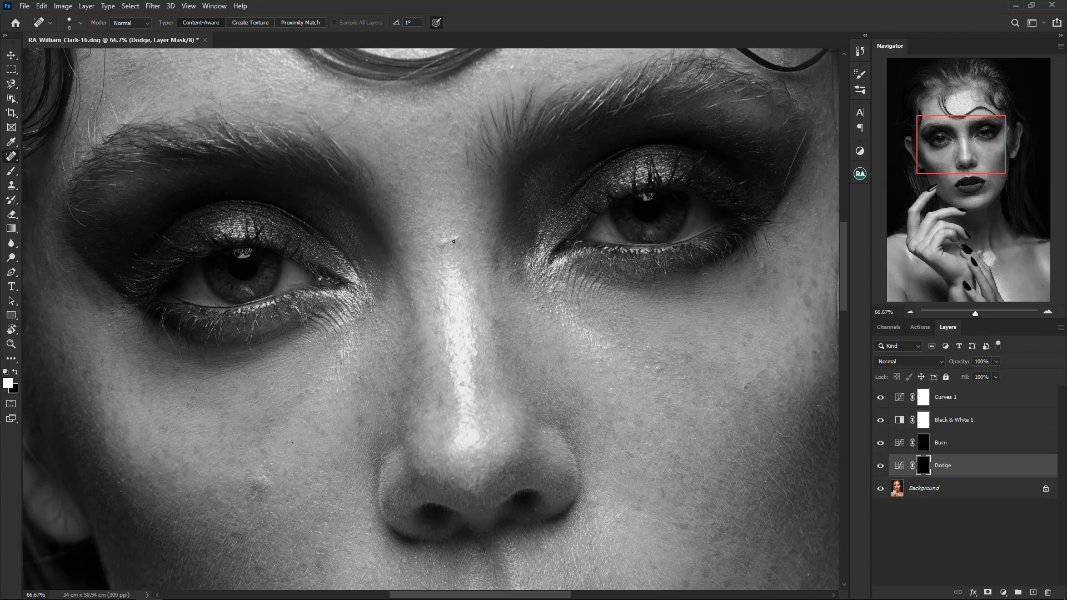
{"action": "key", "text": "bracketright"}
{"action": "key", "text": "bracketright"}
{"action": "key", "text": "bracketright"}
{"action": "key", "text": "bracketright"}
Step: Hide the Dodge layer and add a new empty Layer 1 below it
{"action": "left_click", "coordinate": [881, 466]}
{"action": "left_click", "coordinate": [1033, 592]}
{"action": "left_click_drag", "start_coordinate": [955, 468], "coordinate": [950, 500]}
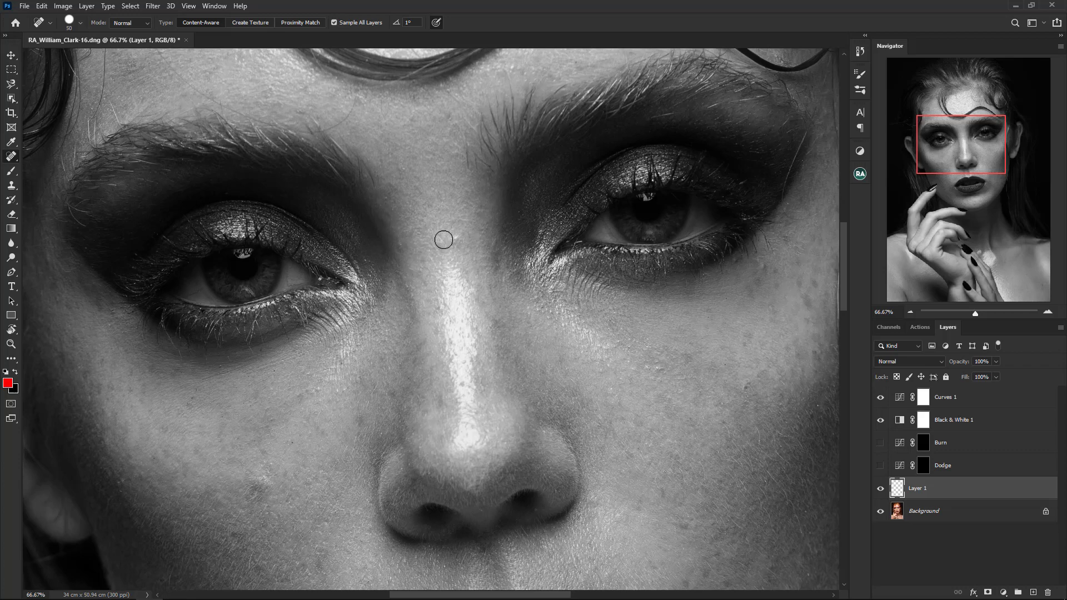
Step: Heal the blemishes between the eyebrows and down the nose bridge on Layer 1
{"action": "left_click_drag", "start_coordinate": [455, 239], "coordinate": [455, 245]}
{"action": "left_click", "coordinate": [455, 239]}
{"action": "left_click_drag", "start_coordinate": [457, 216], "coordinate": [489, 344]}
{"action": "left_click", "coordinate": [441, 193]}
{"action": "left_click_drag", "start_coordinate": [442, 193], "coordinate": [454, 235]}
{"action": "left_click_drag", "start_coordinate": [433, 193], "coordinate": [448, 300]}
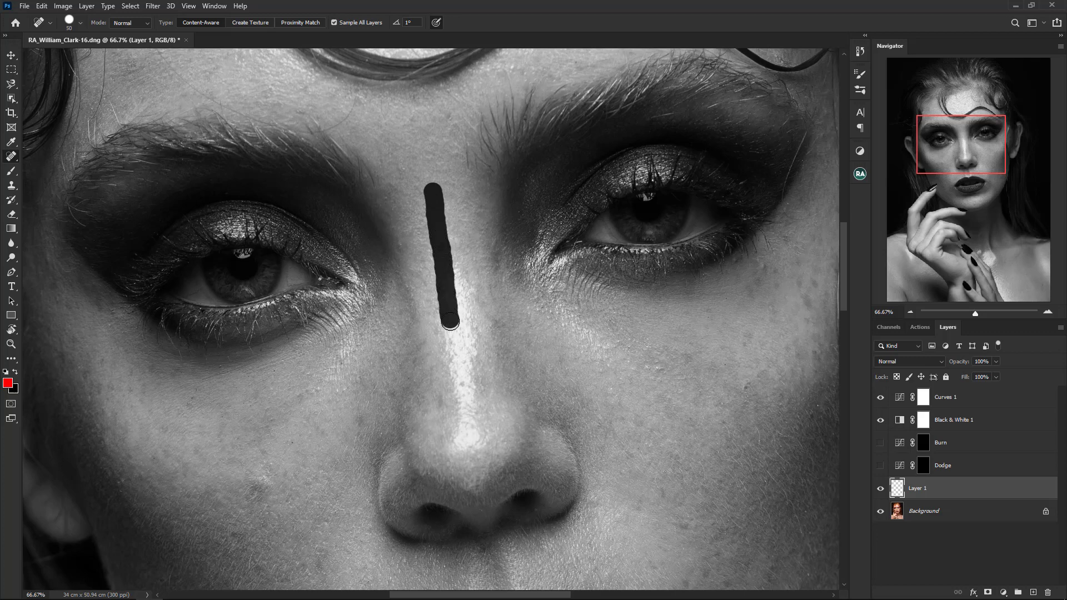
{"action": "left_click_drag", "start_coordinate": [448, 300], "coordinate": [440, 186]}
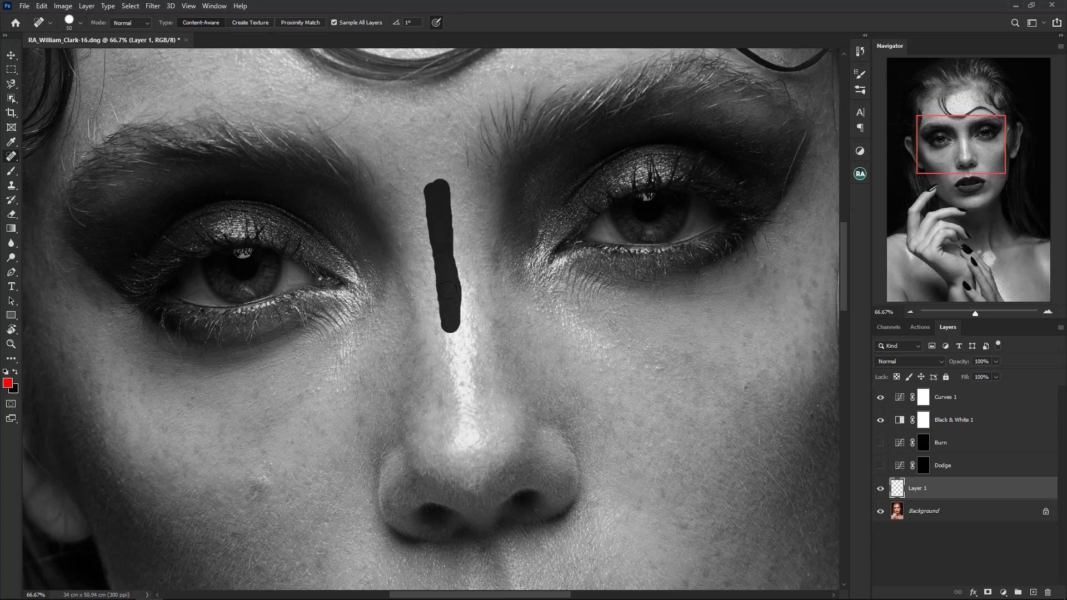
{"action": "left_click_drag", "start_coordinate": [447, 290], "coordinate": [454, 337]}
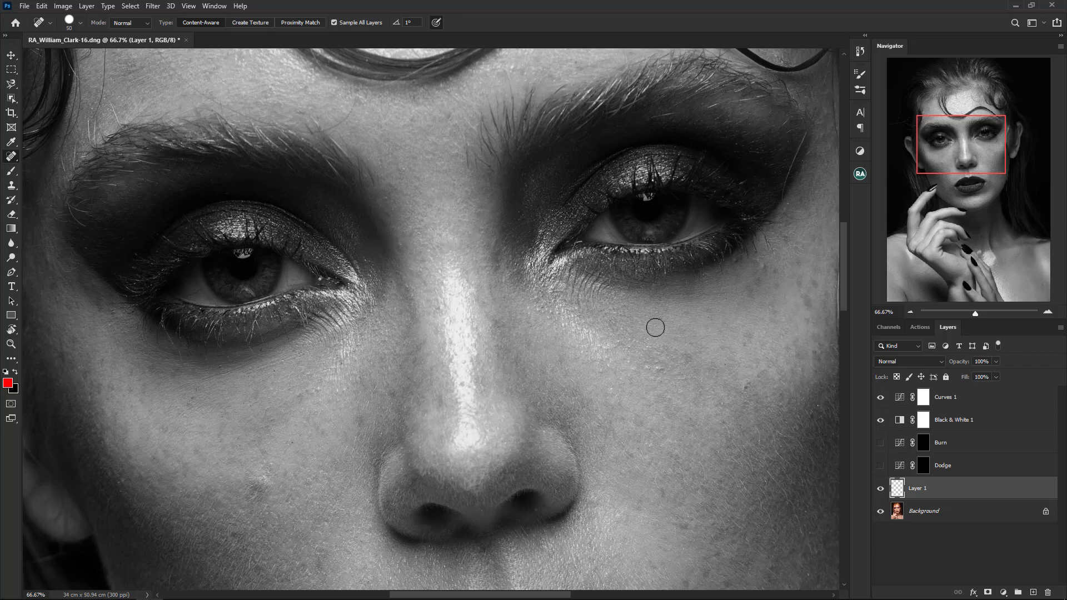
Step: Pan to the right cheek and heal the spots running down it
{"action": "scroll", "coordinate": [625, 309], "scroll_direction": "right", "scroll_amount": 3}
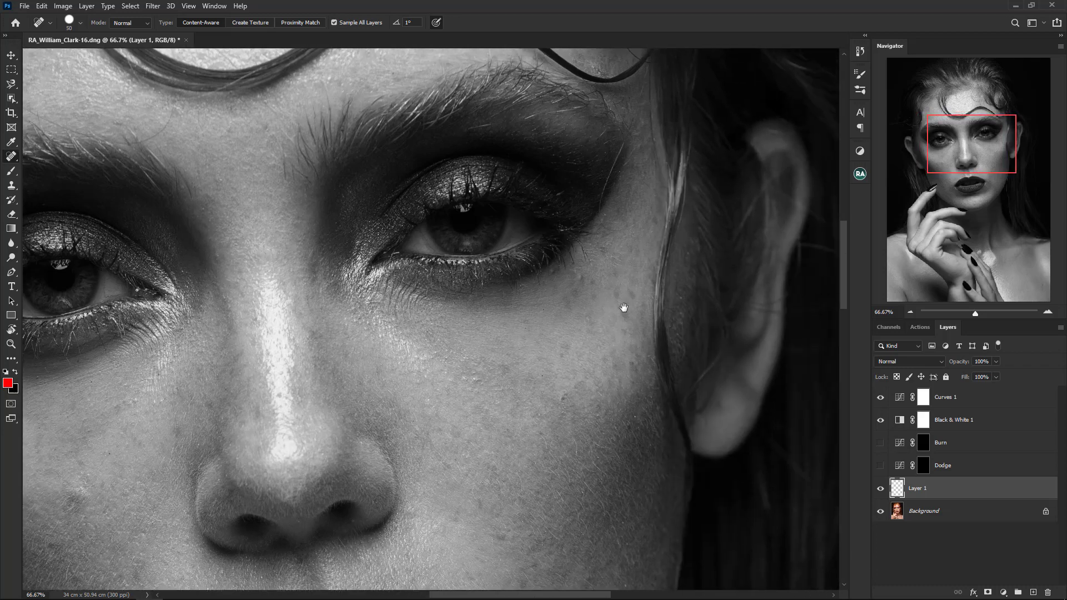
{"action": "scroll", "coordinate": [620, 305], "scroll_direction": "right", "scroll_amount": 2}
{"action": "scroll", "coordinate": [567, 266], "scroll_direction": "right", "scroll_amount": 1}
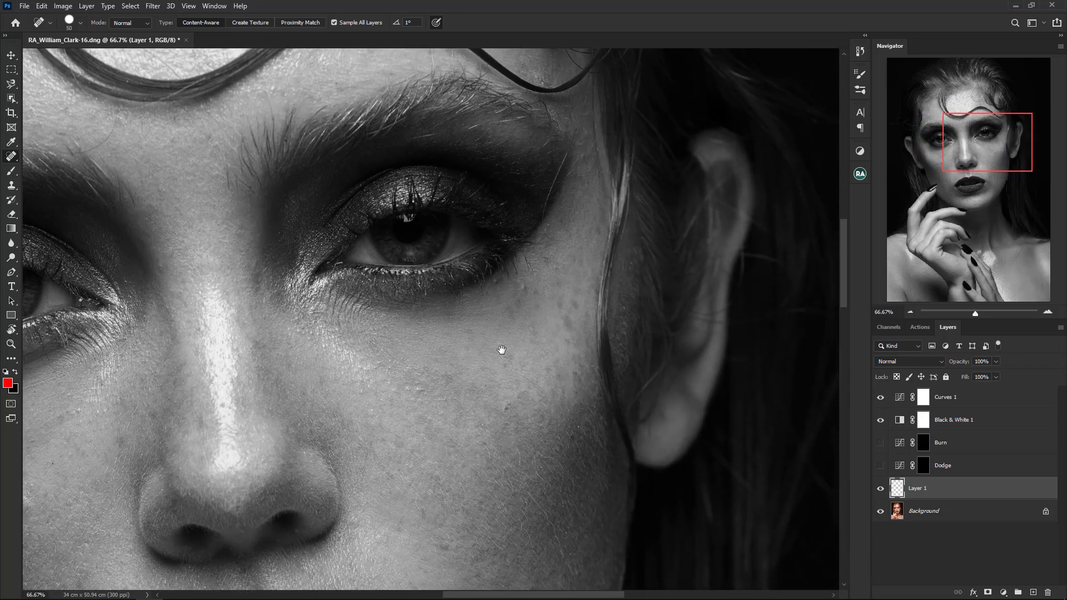
{"action": "scroll", "coordinate": [501, 350], "scroll_direction": "right", "scroll_amount": 1}
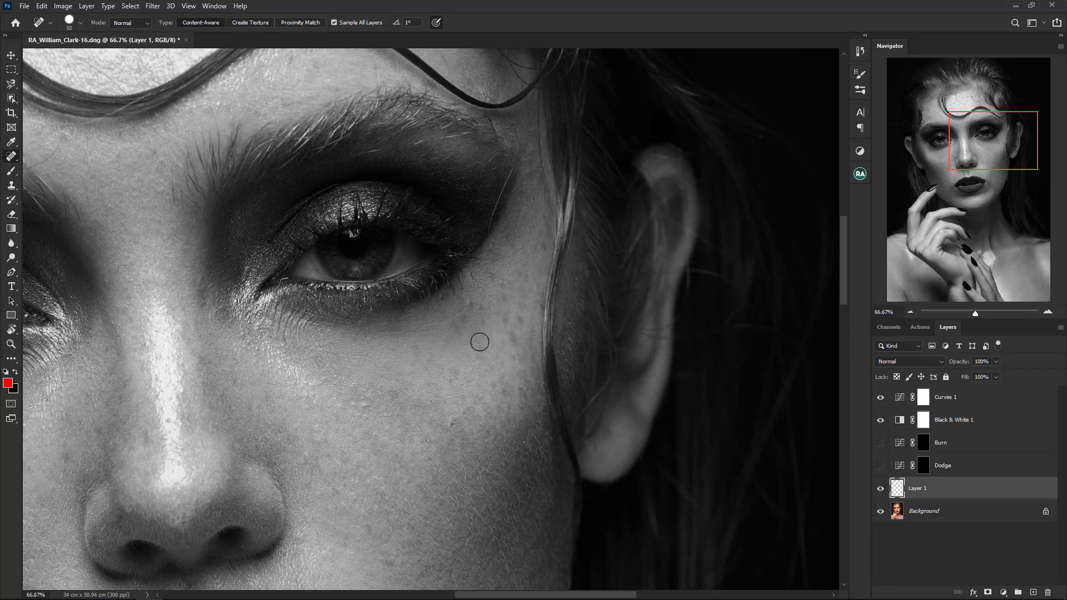
{"action": "left_click_drag", "start_coordinate": [480, 343], "coordinate": [477, 344]}
{"action": "left_click", "coordinate": [480, 327]}
{"action": "left_click", "coordinate": [481, 306]}
{"action": "left_click", "coordinate": [504, 324]}
{"action": "left_click_drag", "start_coordinate": [488, 318], "coordinate": [477, 411]}
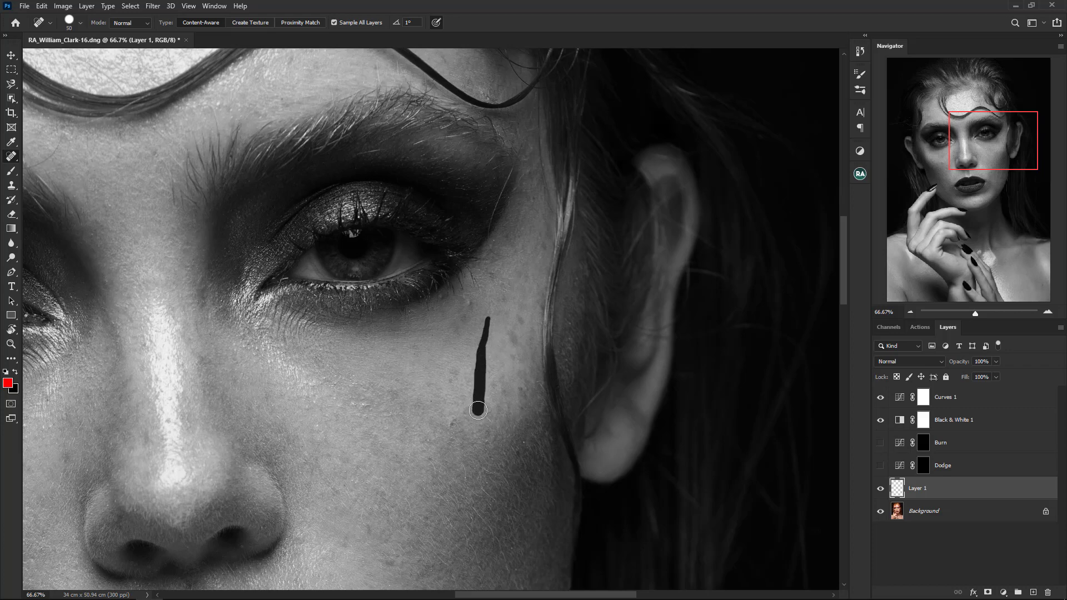
{"action": "left_click_drag", "start_coordinate": [479, 378], "coordinate": [480, 382]}
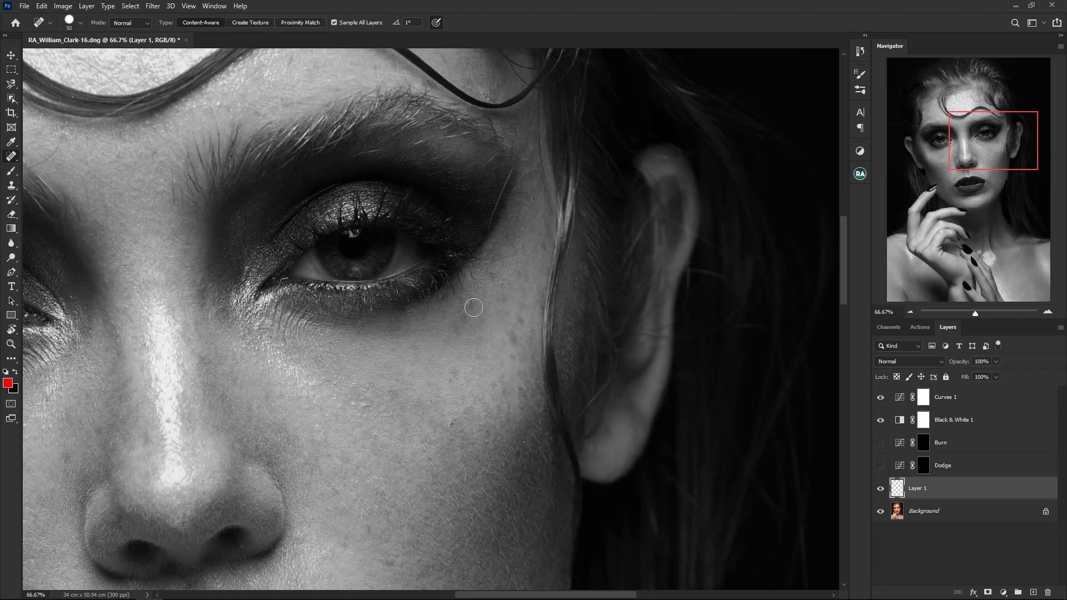
Step: Heal the dark spots below the eye and the remaining small cheek spots
{"action": "left_click_drag", "start_coordinate": [470, 304], "coordinate": [466, 305]}
{"action": "mouse_move", "coordinate": [508, 330]}
{"action": "left_mouse_down"}
{"action": "mouse_move", "coordinate": [515, 340]}
{"action": "mouse_move", "coordinate": [519, 305]}
{"action": "left_mouse_up"}
{"action": "left_click_drag", "start_coordinate": [478, 353], "coordinate": [477, 356]}
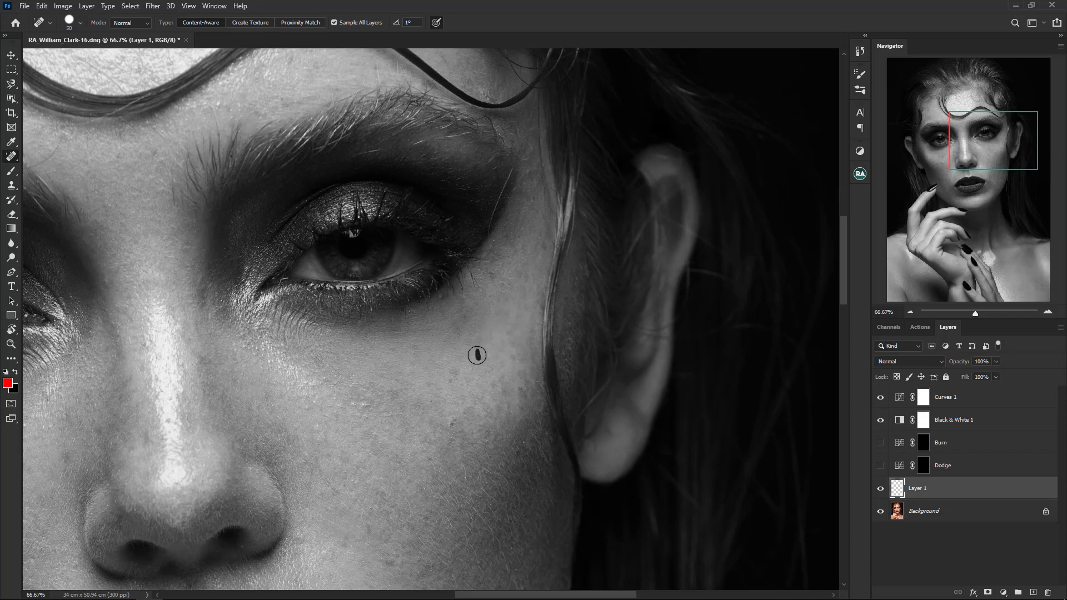
{"action": "left_click", "coordinate": [452, 328]}
{"action": "left_click", "coordinate": [455, 375]}
{"action": "left_click_drag", "start_coordinate": [517, 397], "coordinate": [452, 346]}
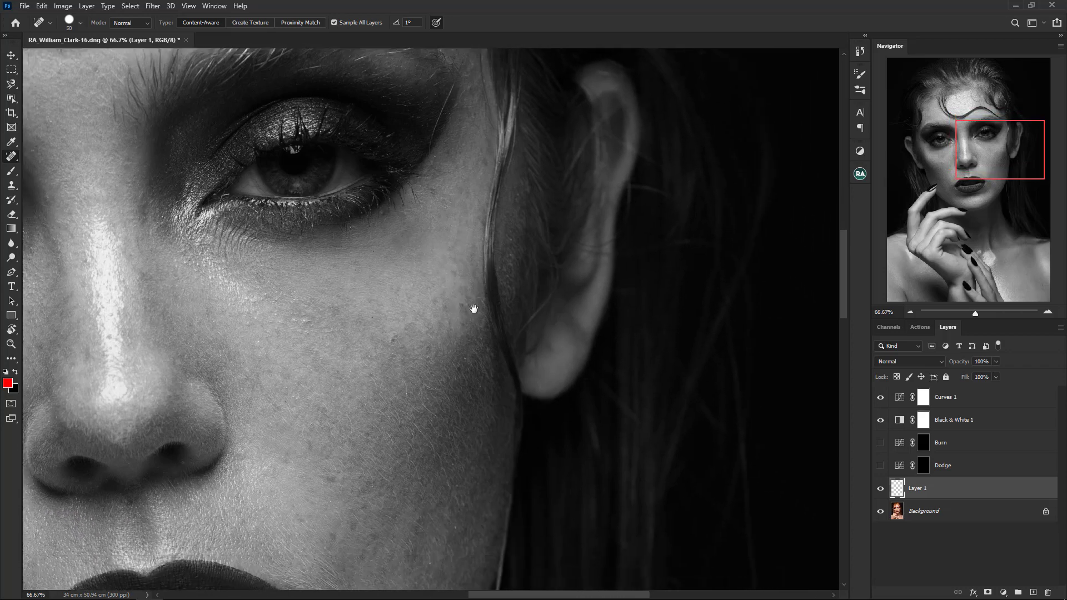
{"action": "mouse_move", "coordinate": [484, 312]}
{"action": "left_mouse_down"}
{"action": "mouse_move", "coordinate": [490, 272]}
{"action": "mouse_move", "coordinate": [434, 294]}
{"action": "mouse_move", "coordinate": [450, 266]}
{"action": "left_mouse_up"}
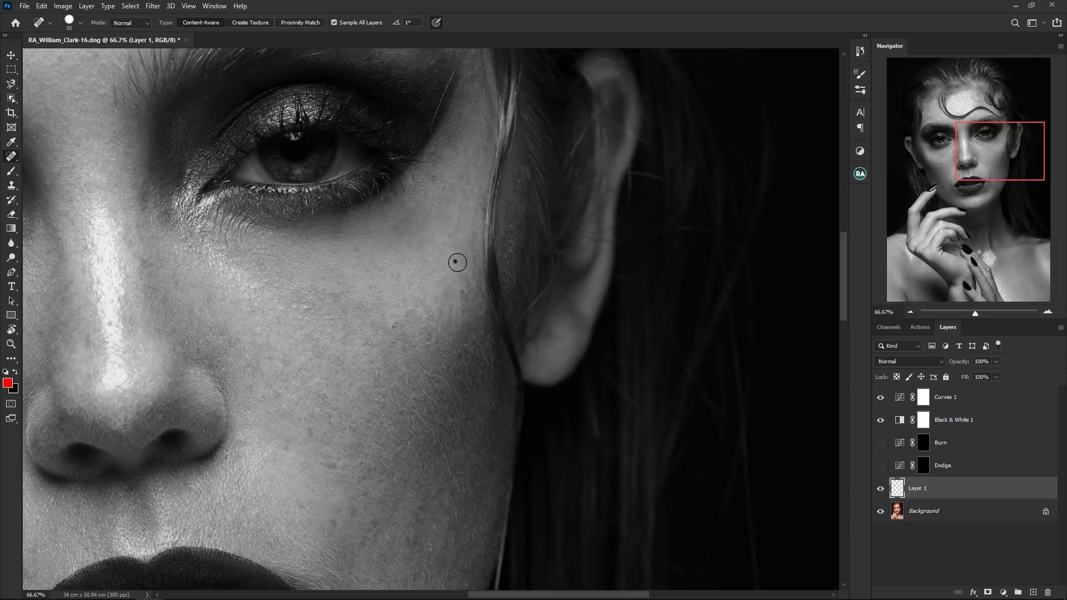
{"action": "left_click", "coordinate": [471, 287]}
{"action": "left_click", "coordinate": [394, 328]}
{"action": "left_click", "coordinate": [397, 319]}
Step: Target the Dodge layer mask with the Brush tool, viewing the eye and cheek at 100%
{"action": "left_click", "coordinate": [951, 466]}
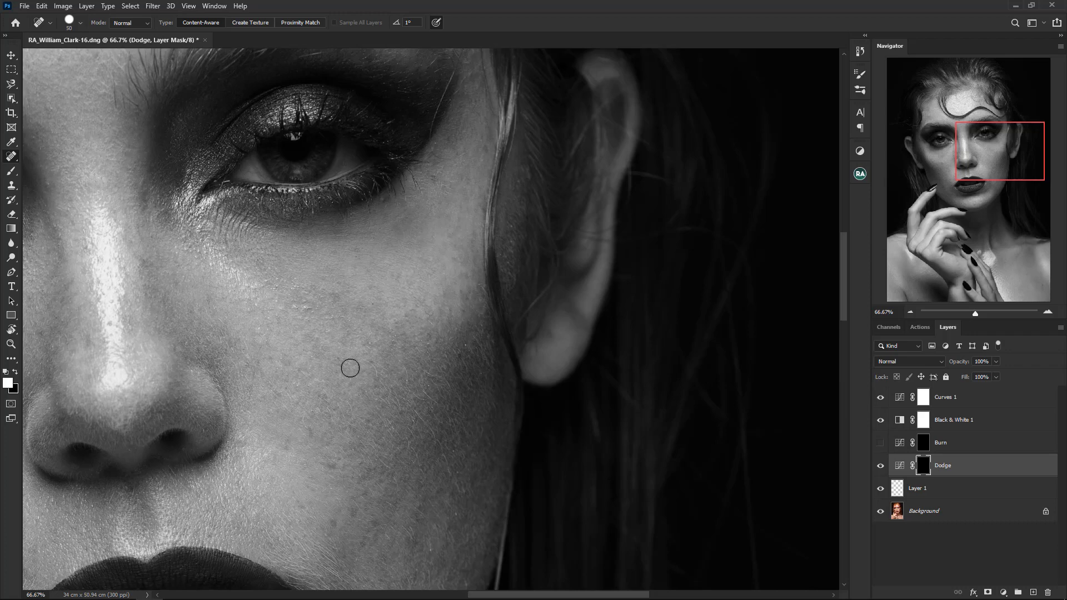
{"action": "key", "text": "b"}
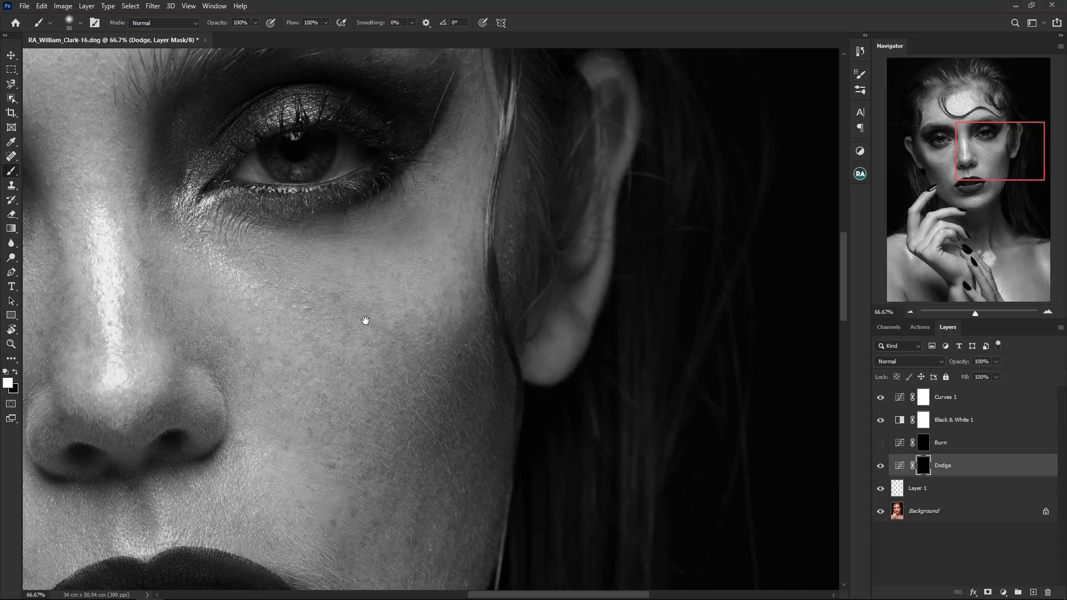
{"action": "left_click_drag", "start_coordinate": [365, 320], "coordinate": [372, 307]}
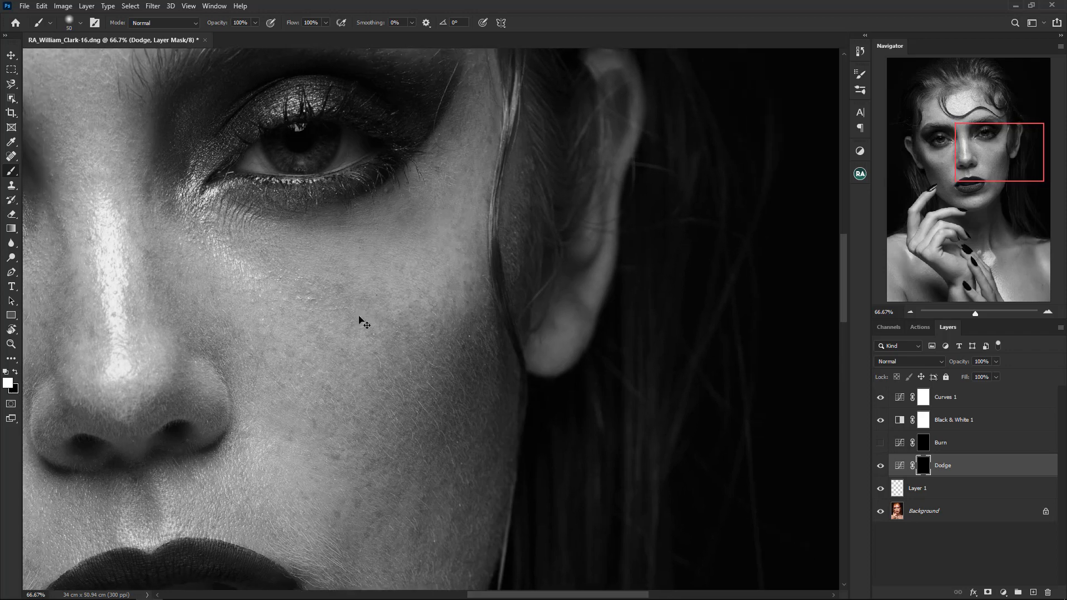
{"action": "key", "text": "ctrl+minus"}
{"action": "key", "text": "ctrl+plus"}
{"action": "key", "text": "ctrl+plus"}
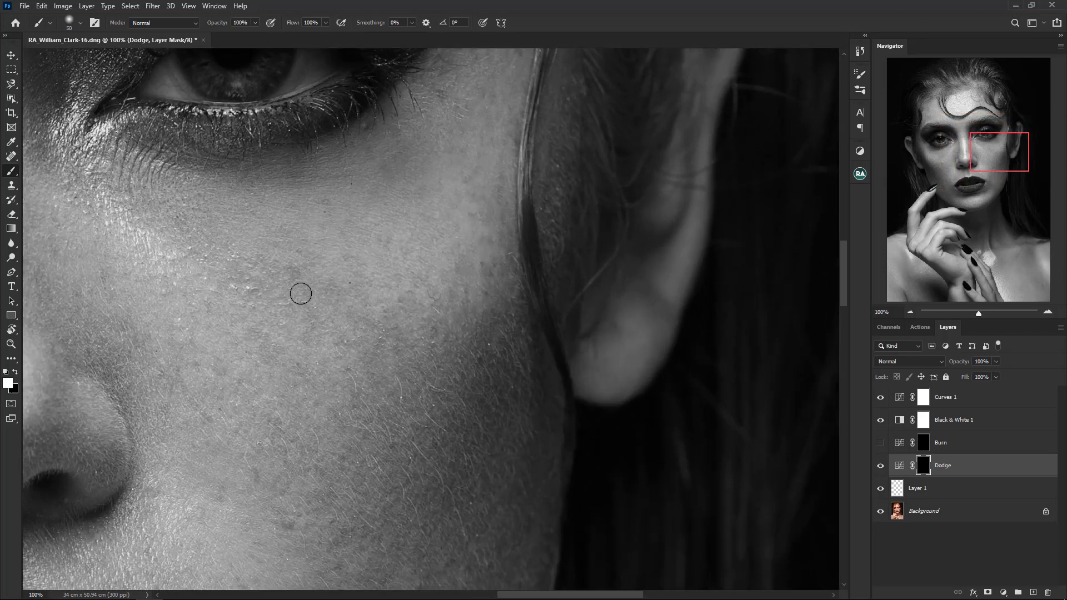
{"action": "left_click_drag", "start_coordinate": [301, 293], "coordinate": [355, 331]}
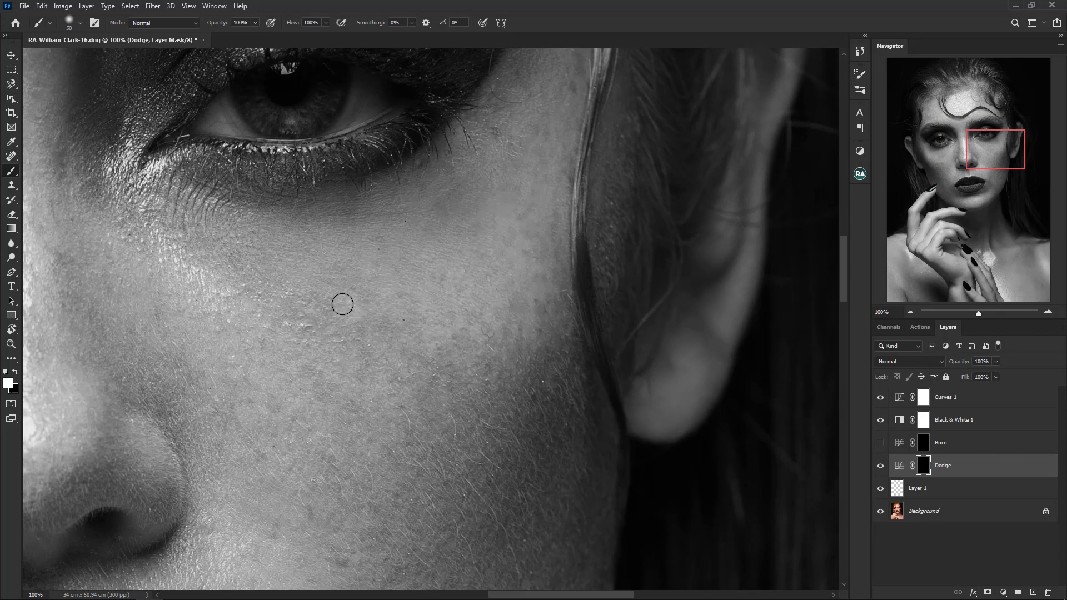
{"action": "key", "text": "ctrl+2"}
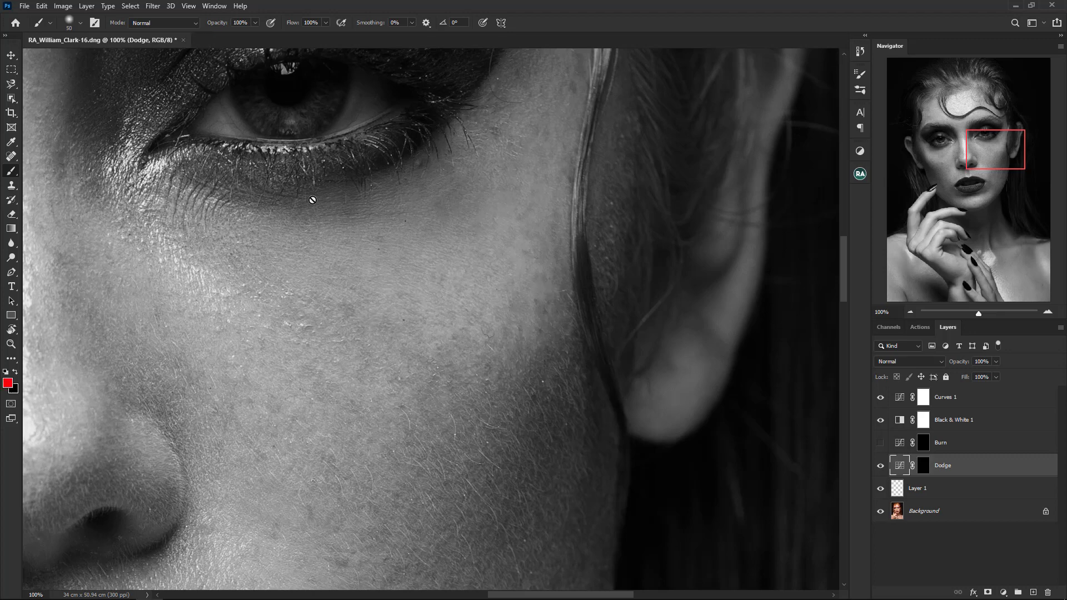
Step: Lower the brush opacity to 3%, dismissing the rasterize error messages, and return to 100% zoom
{"action": "left_click", "coordinate": [281, 56]}
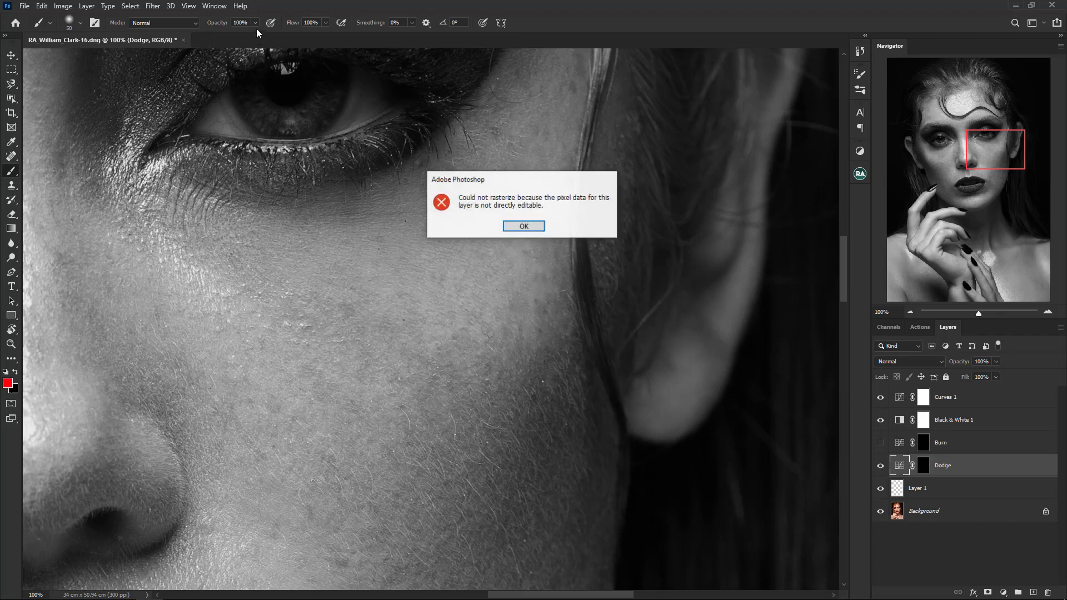
{"action": "left_click", "coordinate": [523, 227]}
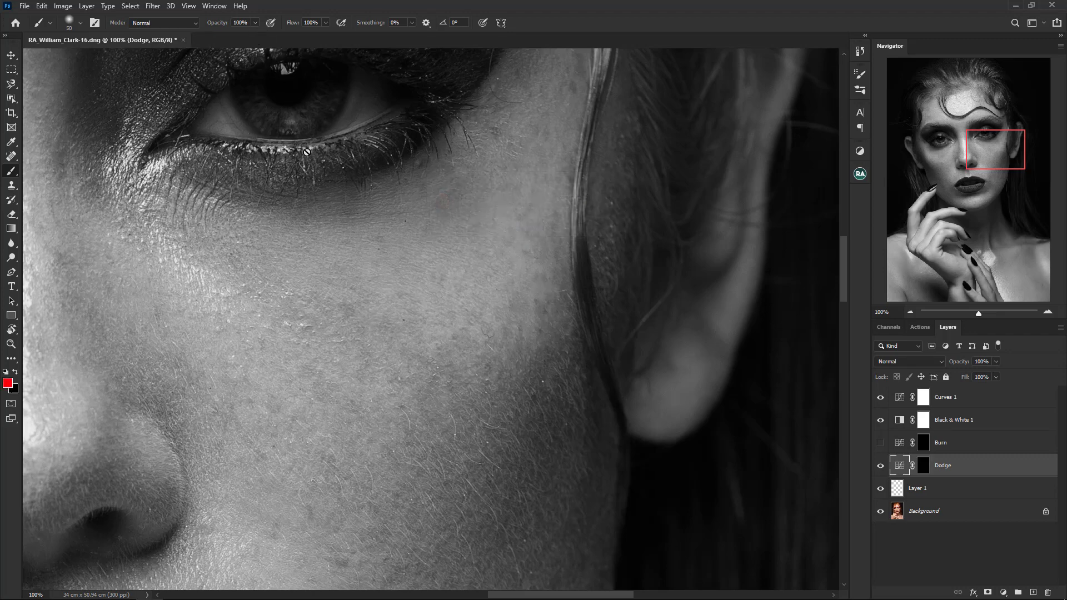
{"action": "left_click", "coordinate": [256, 23]}
{"action": "left_click_drag", "start_coordinate": [209, 48], "coordinate": [230, 39]}
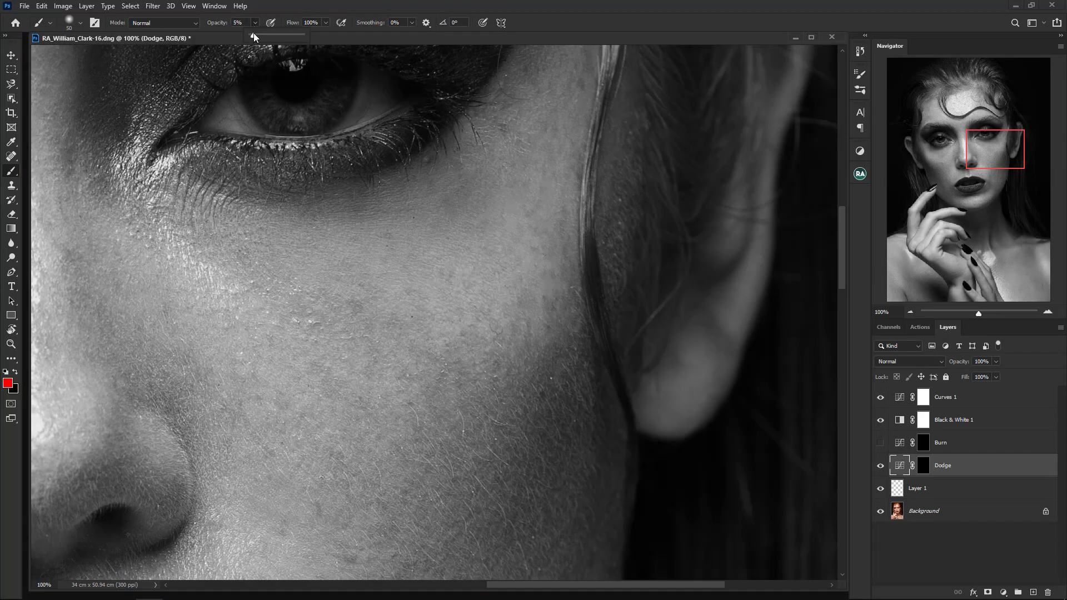
{"action": "left_click_drag", "start_coordinate": [253, 35], "coordinate": [255, 34]}
{"action": "left_click", "coordinate": [428, 290]}
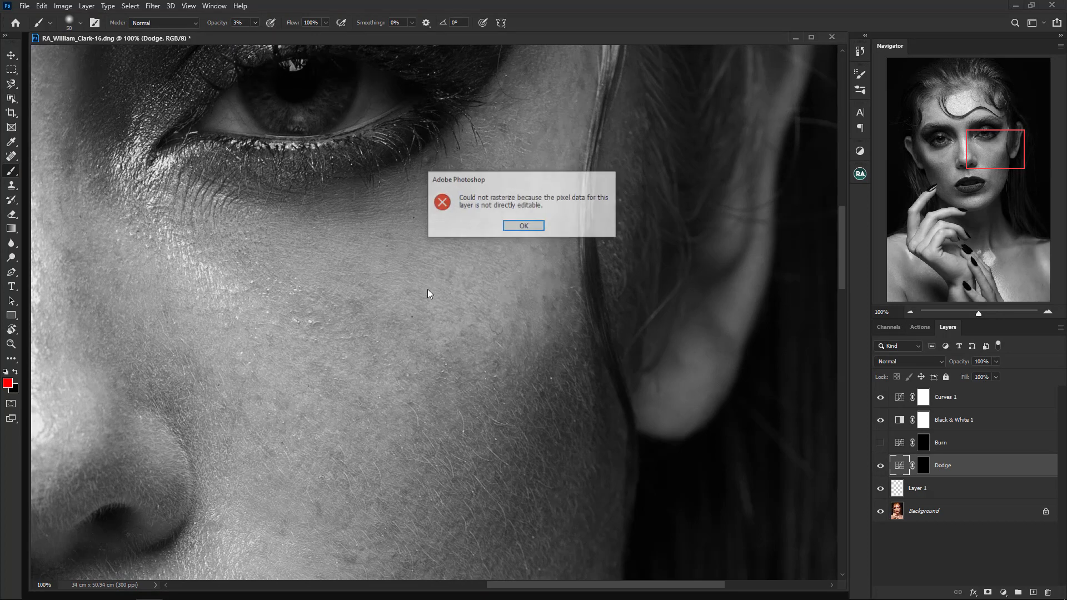
{"action": "left_click", "coordinate": [529, 227]}
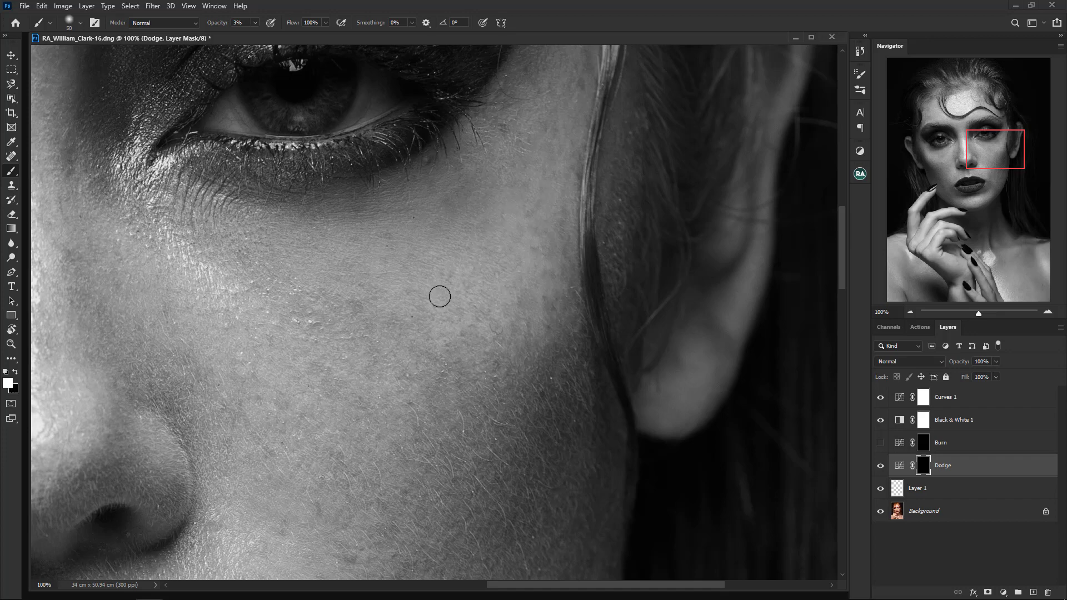
{"action": "key", "text": "ctrl+plus"}
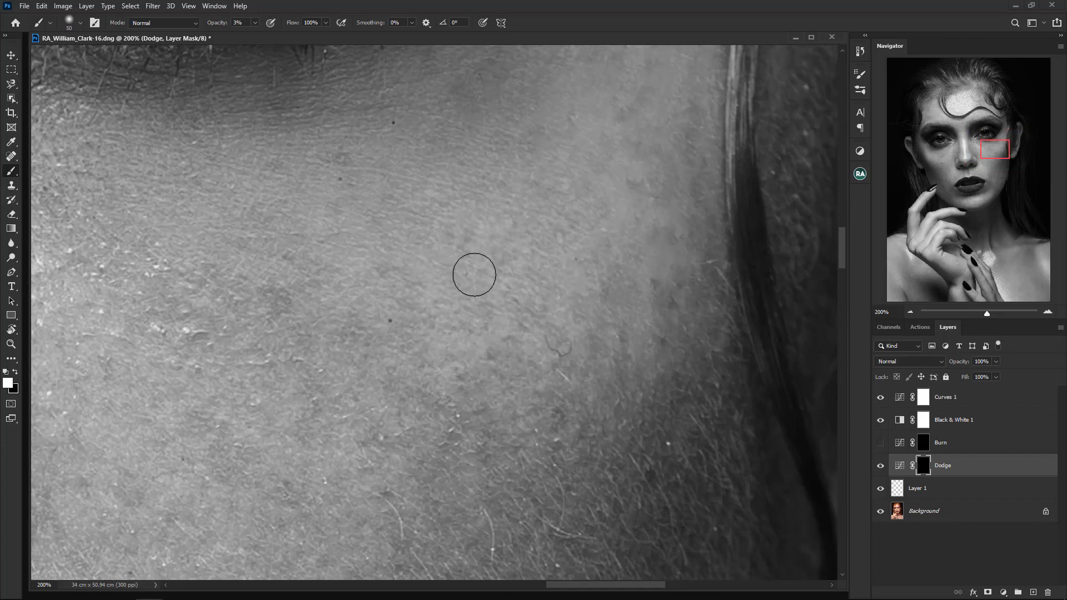
{"action": "key", "text": "ctrl+minus"}
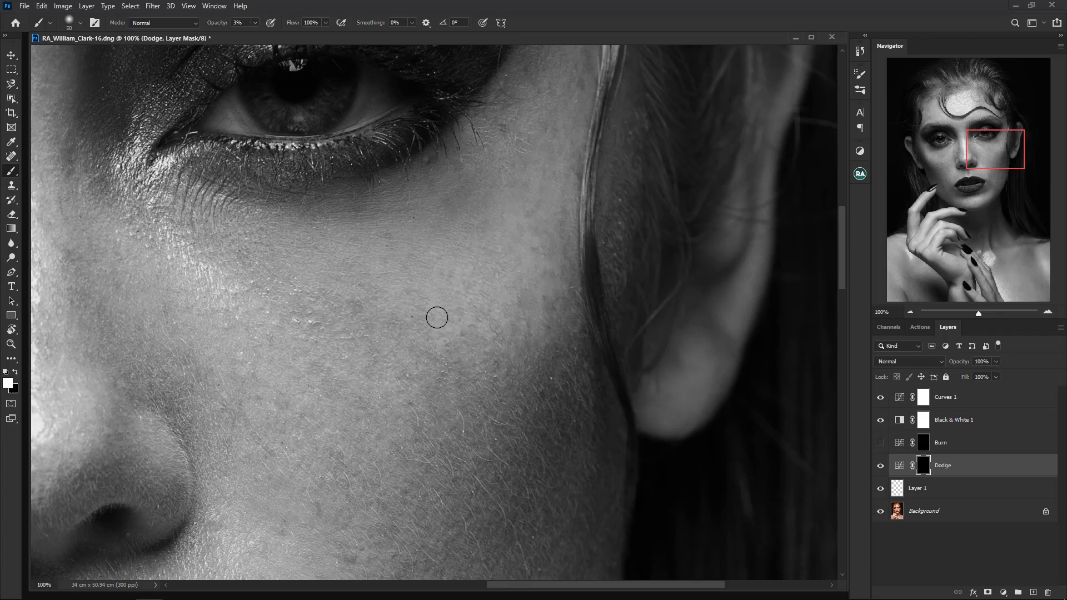
Step: Shrink the brush slightly for dodging the darker cheek areas
{"action": "key", "text": "bracketleft"}
{"action": "key", "text": "bracketleft"}
{"action": "key", "text": "bracketleft"}
Step: Toggle the Dodge layer off and on to compare the cheek before and after dodging
{"action": "left_click", "coordinate": [883, 468]}
{"action": "left_click", "coordinate": [883, 469]}
{"action": "left_click", "coordinate": [883, 469]}
{"action": "left_click", "coordinate": [880, 469]}
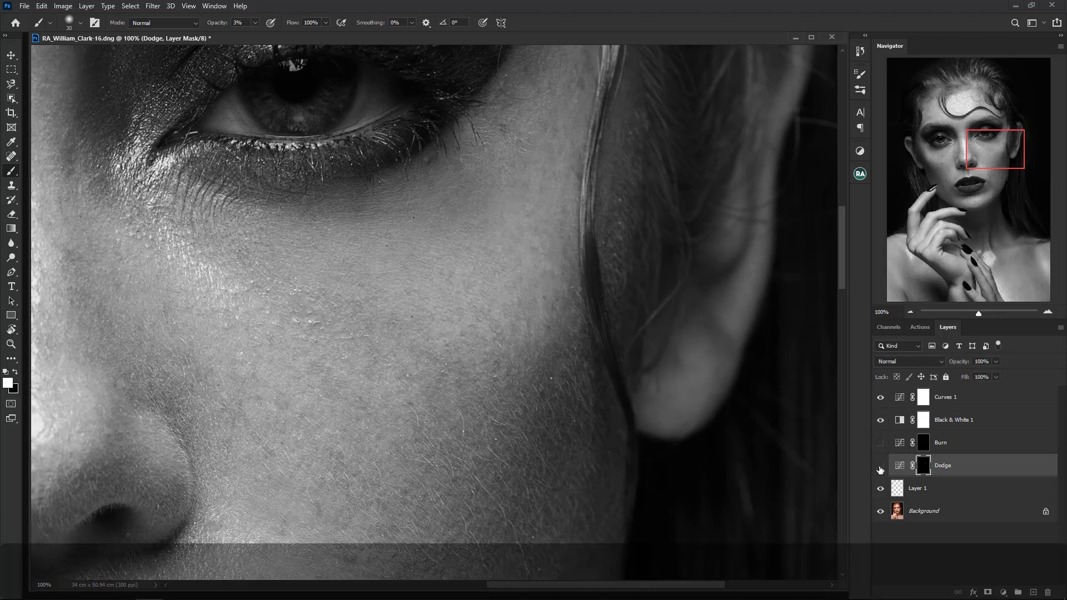
{"action": "left_click", "coordinate": [880, 468]}
Step: Show the Burn layer, target its mask with a 20-pixel brush, and compare with and without burning
{"action": "left_click", "coordinate": [881, 468]}
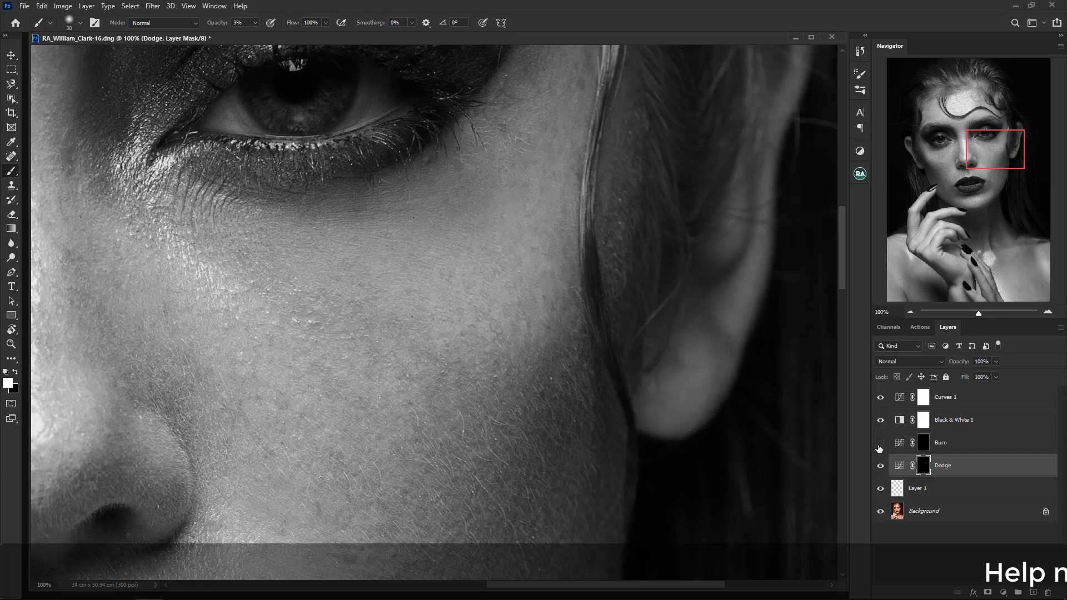
{"action": "left_click", "coordinate": [941, 445]}
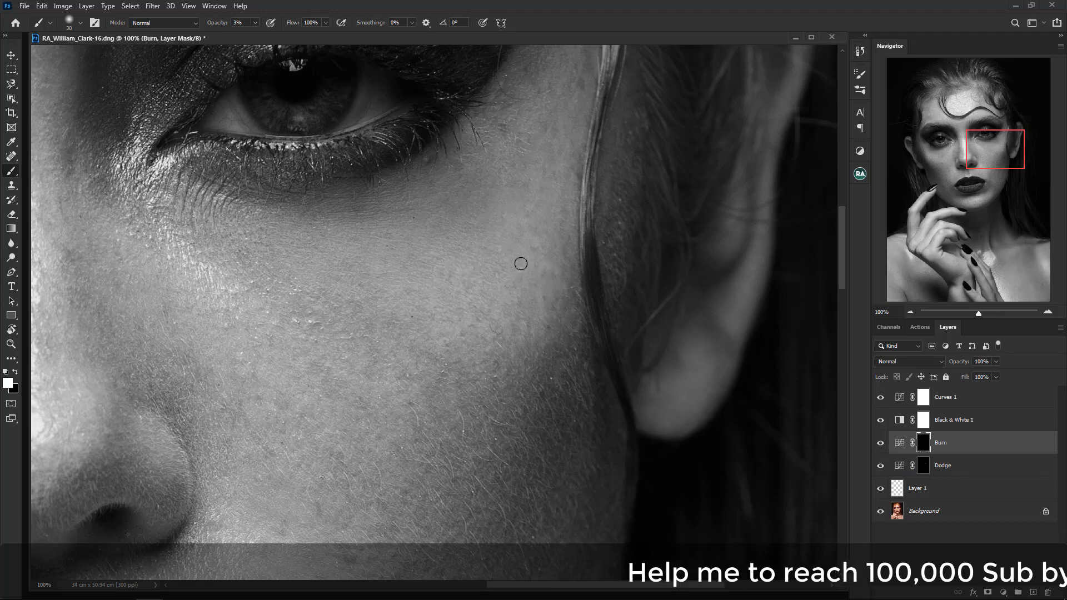
{"action": "key", "text": "bracketleft"}
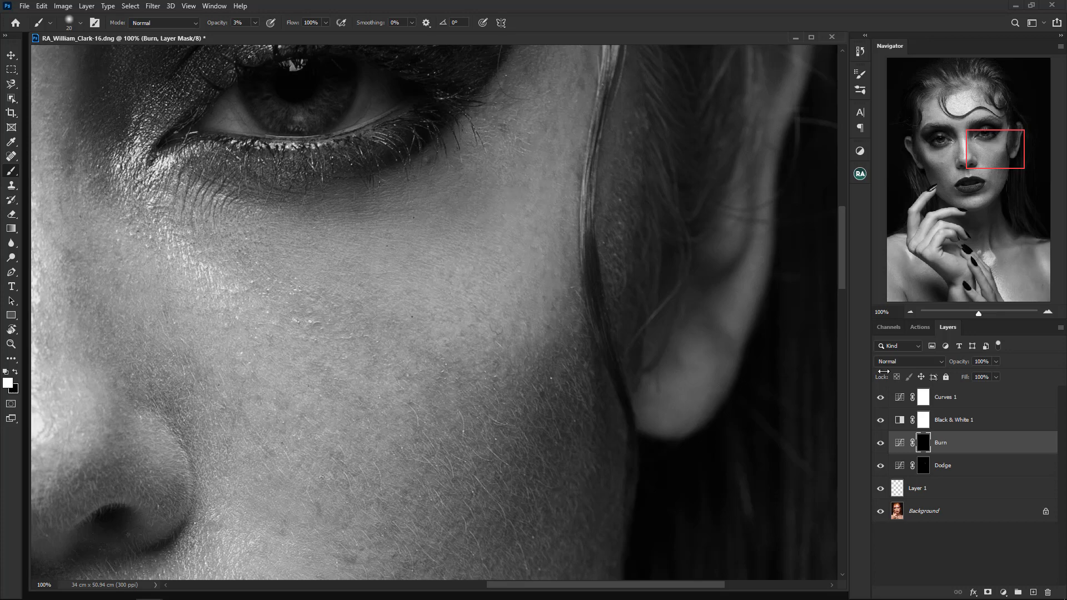
{"action": "left_click", "coordinate": [881, 445]}
{"action": "left_click", "coordinate": [882, 445]}
{"action": "mouse_move", "coordinate": [972, 589]}
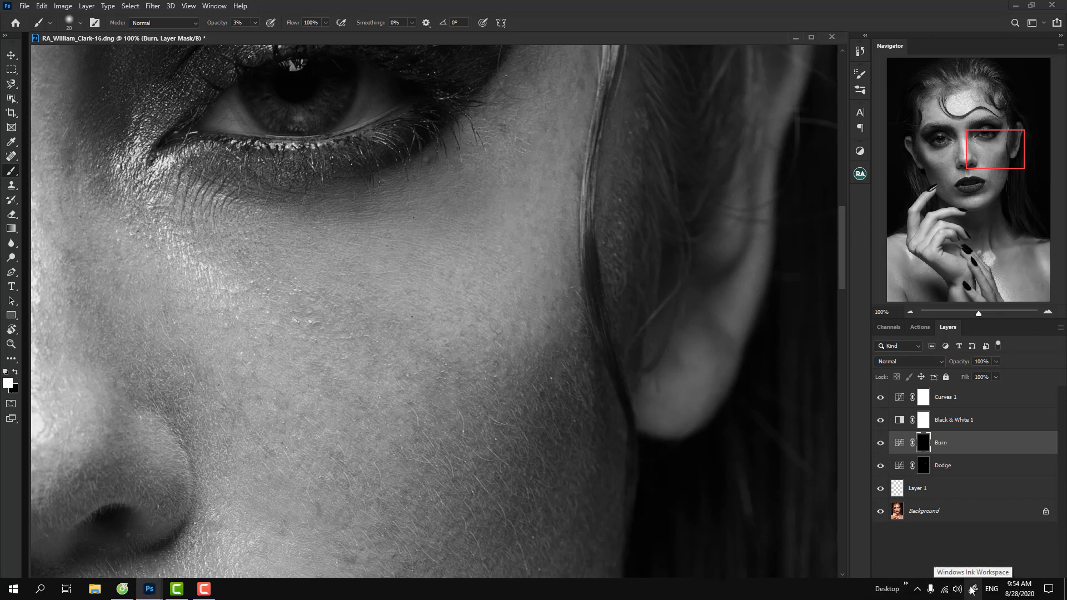
Step: Take a fullscreen snip of the Photoshop portrait and make a first red ink mark
{"action": "left_click", "coordinate": [974, 591]}
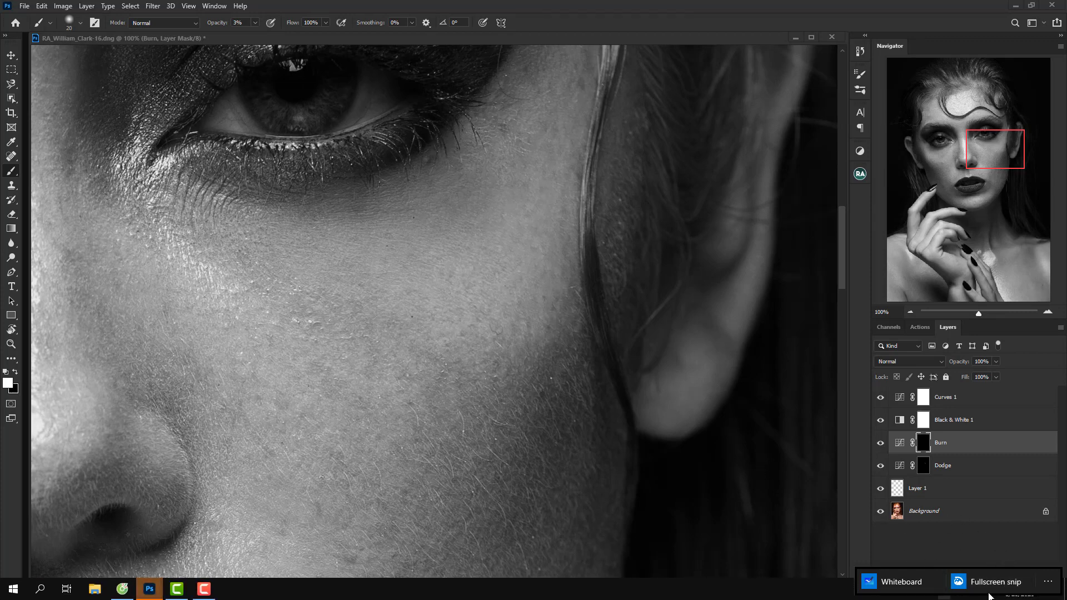
{"action": "left_click", "coordinate": [1018, 583]}
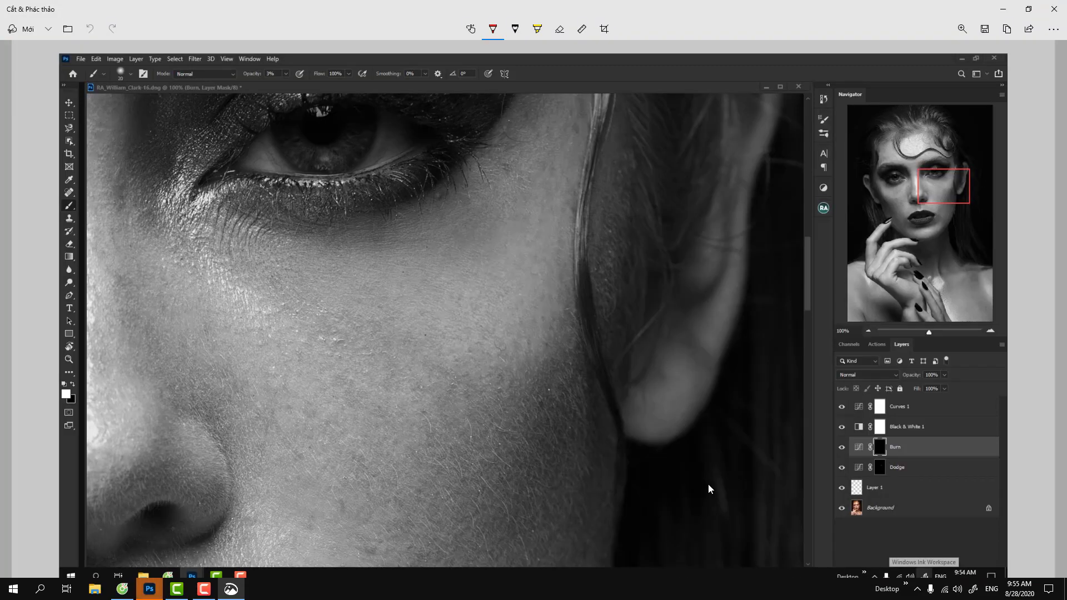
{"action": "left_click", "coordinate": [670, 453]}
{"action": "scroll", "coordinate": [712, 461], "scroll_direction": "down", "scroll_amount": 2}
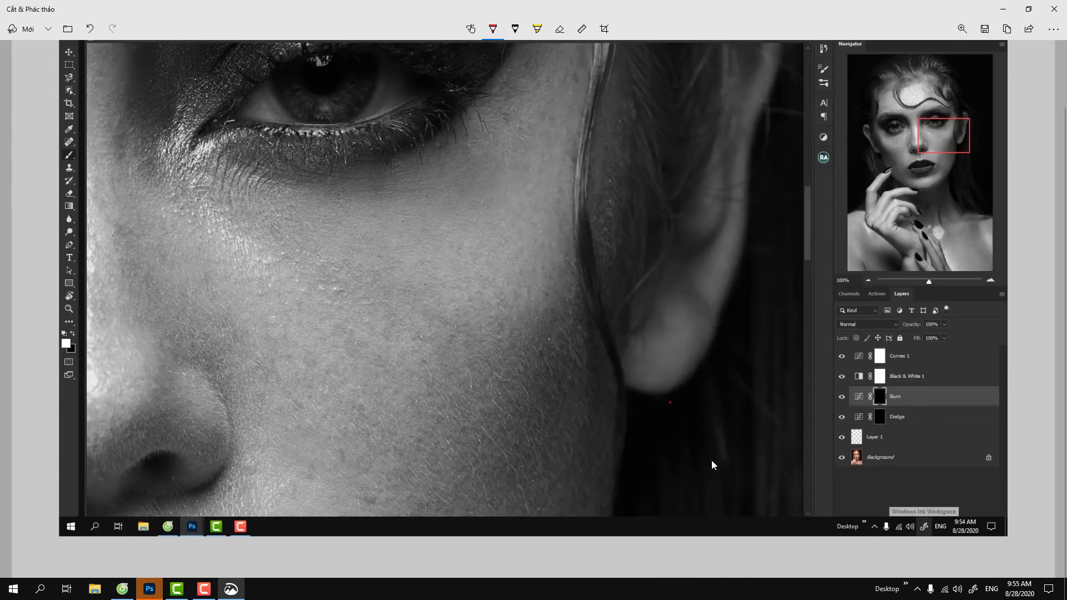
{"action": "scroll", "coordinate": [713, 464], "scroll_direction": "down", "scroll_amount": 2}
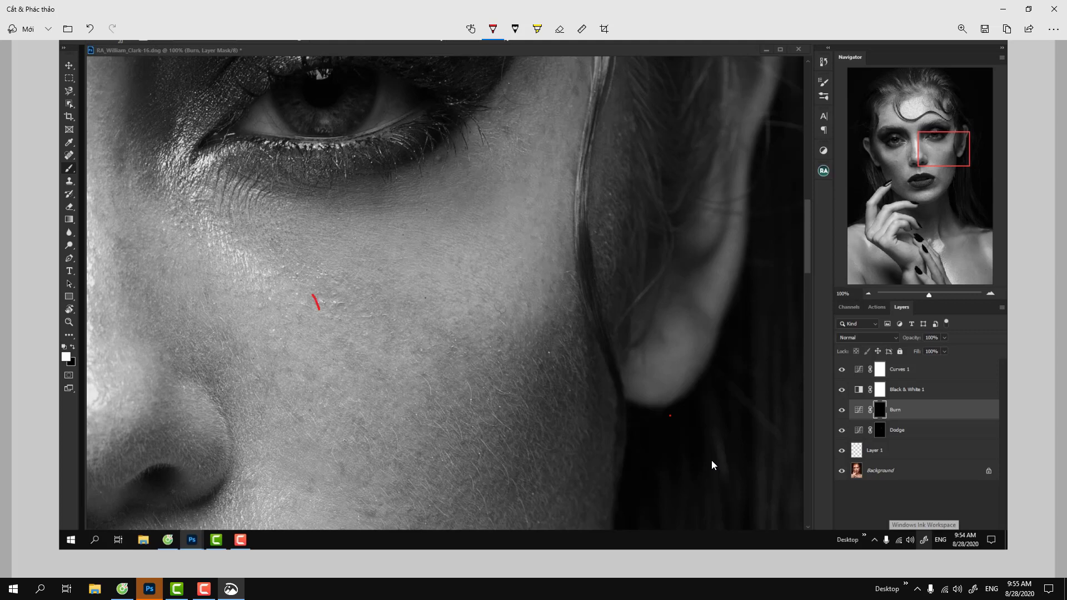
Step: Handwrite 'Retouch' in red across the cheek and underline it
{"action": "mouse_move", "coordinate": [315, 284]}
{"action": "left_mouse_down"}
{"action": "mouse_move", "coordinate": [320, 318]}
{"action": "mouse_move", "coordinate": [429, 216]}
{"action": "left_mouse_up"}
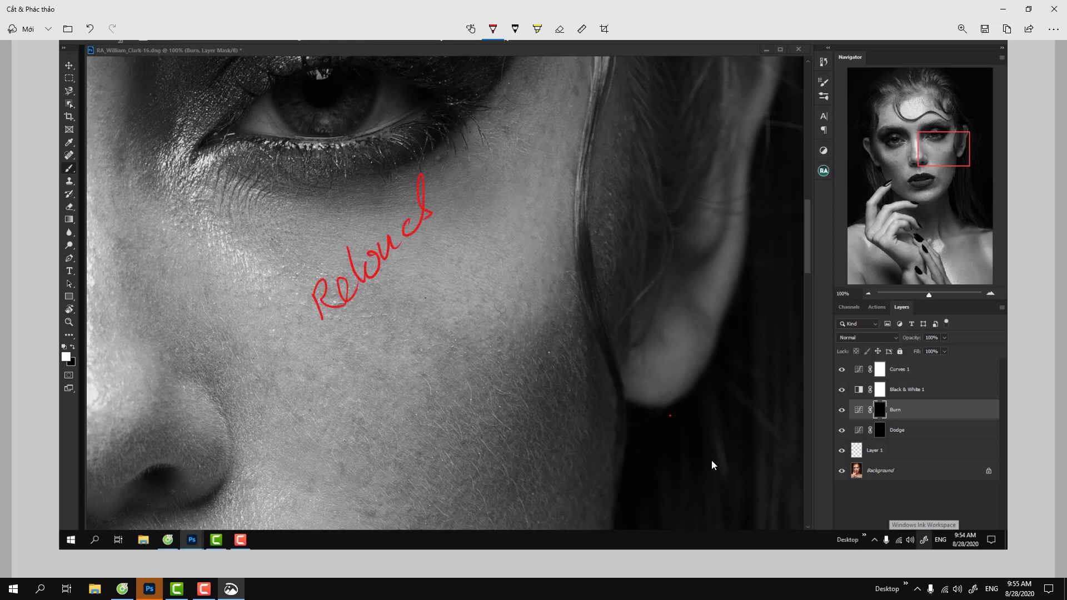
{"action": "left_click_drag", "start_coordinate": [338, 267], "coordinate": [365, 238]}
{"action": "left_click_drag", "start_coordinate": [355, 340], "coordinate": [423, 241]}
{"action": "left_click_drag", "start_coordinate": [381, 298], "coordinate": [398, 273]}
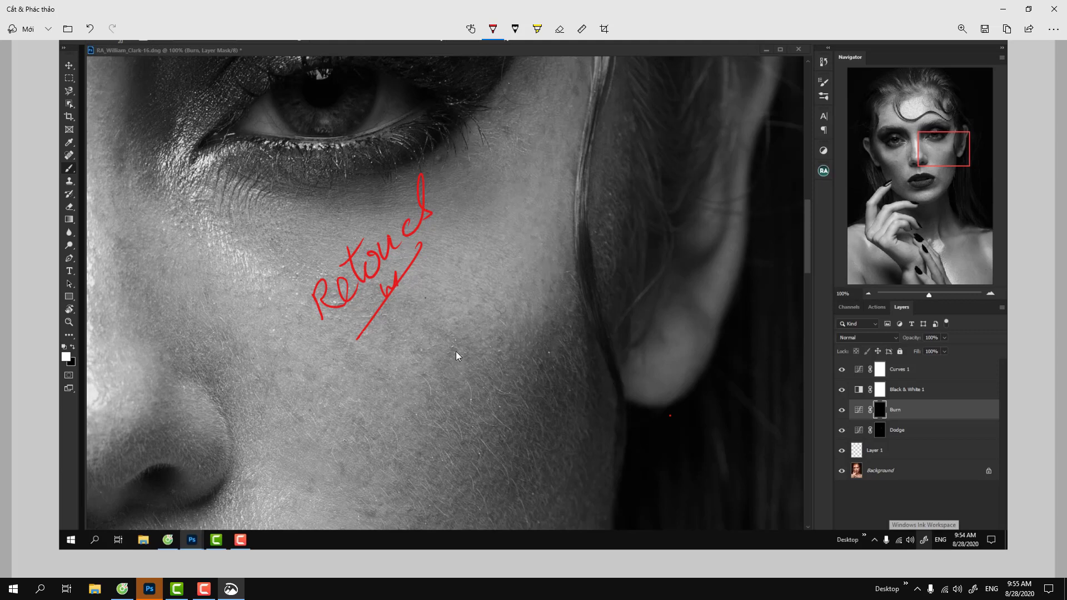
{"action": "left_click", "coordinate": [973, 589]}
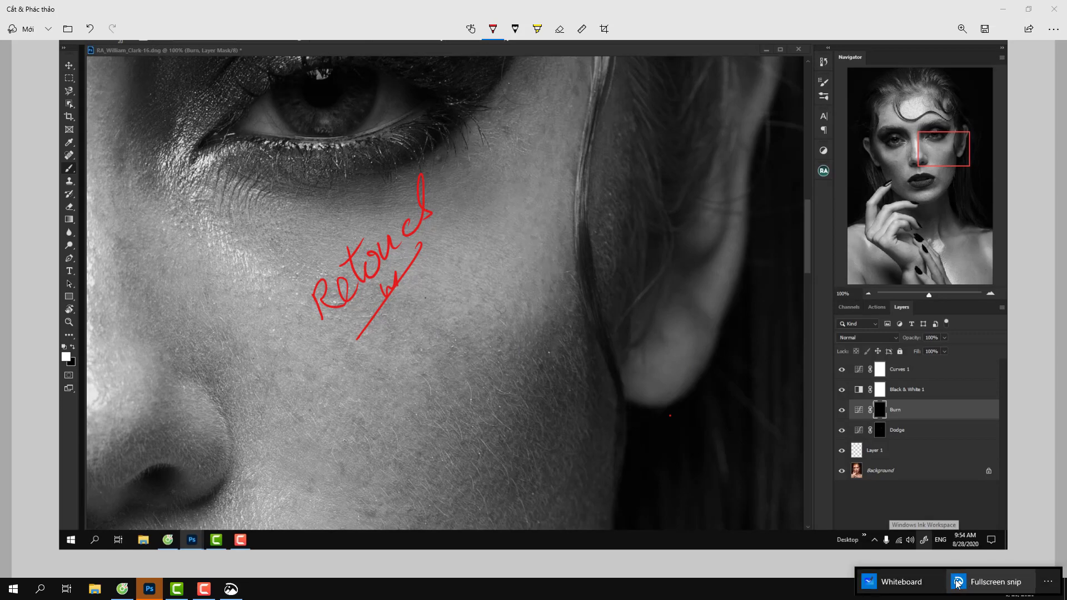
Step: Launch Microsoft Whiteboard full-screen and create a new blank board
{"action": "left_click", "coordinate": [908, 586]}
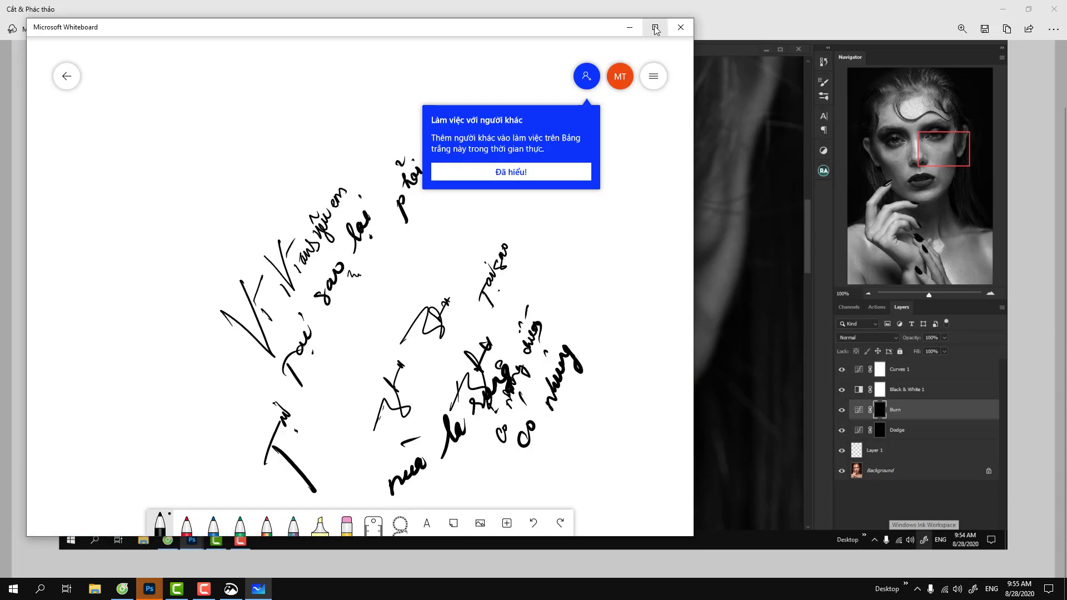
{"action": "left_click", "coordinate": [656, 27]}
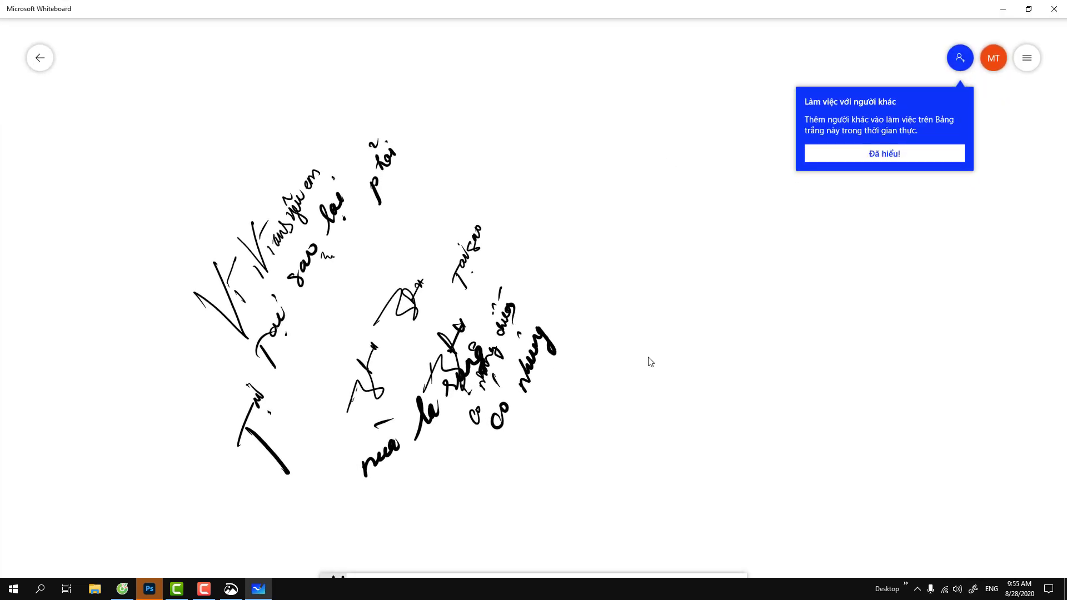
{"action": "left_click", "coordinate": [41, 58]}
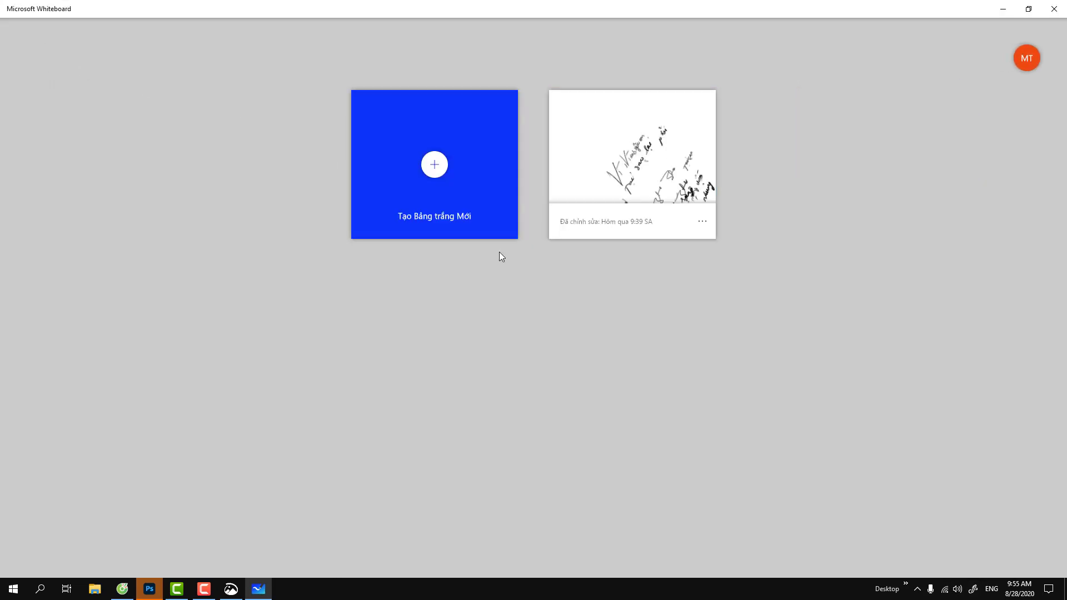
{"action": "left_click", "coordinate": [431, 193]}
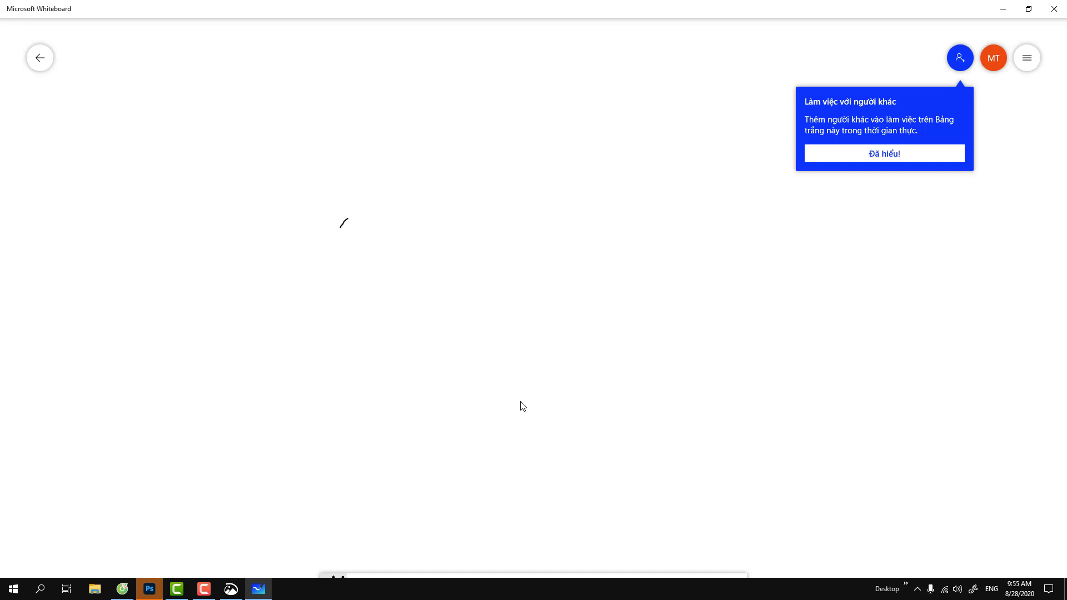
Step: Draw black freehand loops, curves and cursive scribbles across the board's centre
{"action": "mouse_move", "coordinate": [346, 248]}
{"action": "left_mouse_down"}
{"action": "mouse_move", "coordinate": [370, 295]}
{"action": "mouse_move", "coordinate": [398, 278]}
{"action": "mouse_move", "coordinate": [389, 255]}
{"action": "mouse_move", "coordinate": [384, 275]}
{"action": "mouse_move", "coordinate": [350, 212]}
{"action": "mouse_move", "coordinate": [347, 264]}
{"action": "mouse_move", "coordinate": [376, 303]}
{"action": "mouse_move", "coordinate": [405, 266]}
{"action": "mouse_move", "coordinate": [397, 246]}
{"action": "left_mouse_up"}
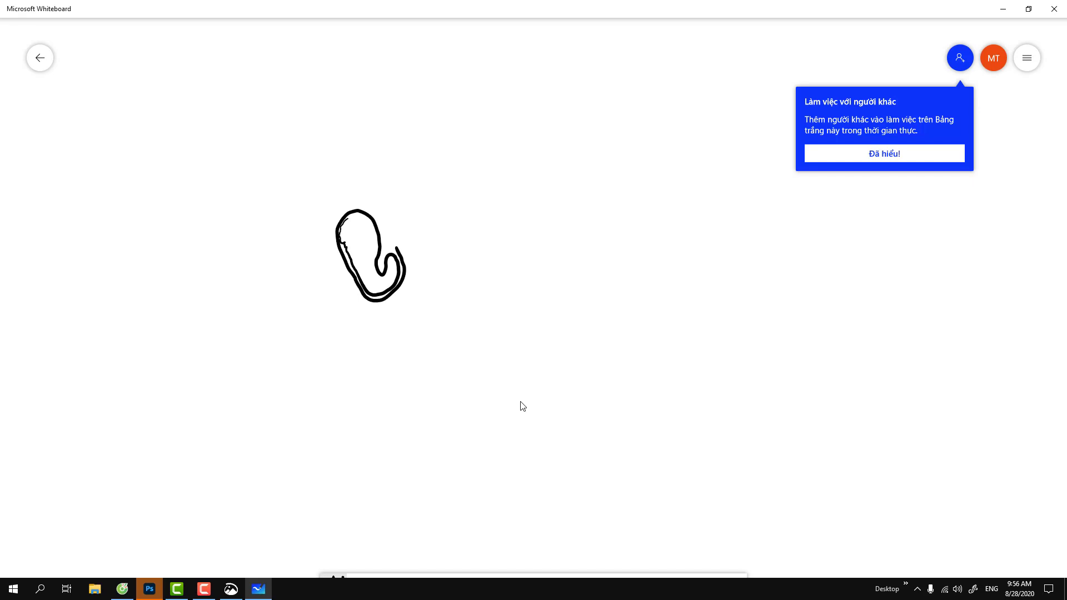
{"action": "mouse_move", "coordinate": [538, 226]}
{"action": "left_mouse_down"}
{"action": "mouse_move", "coordinate": [473, 331]}
{"action": "mouse_move", "coordinate": [474, 386]}
{"action": "mouse_move", "coordinate": [518, 321]}
{"action": "left_mouse_up"}
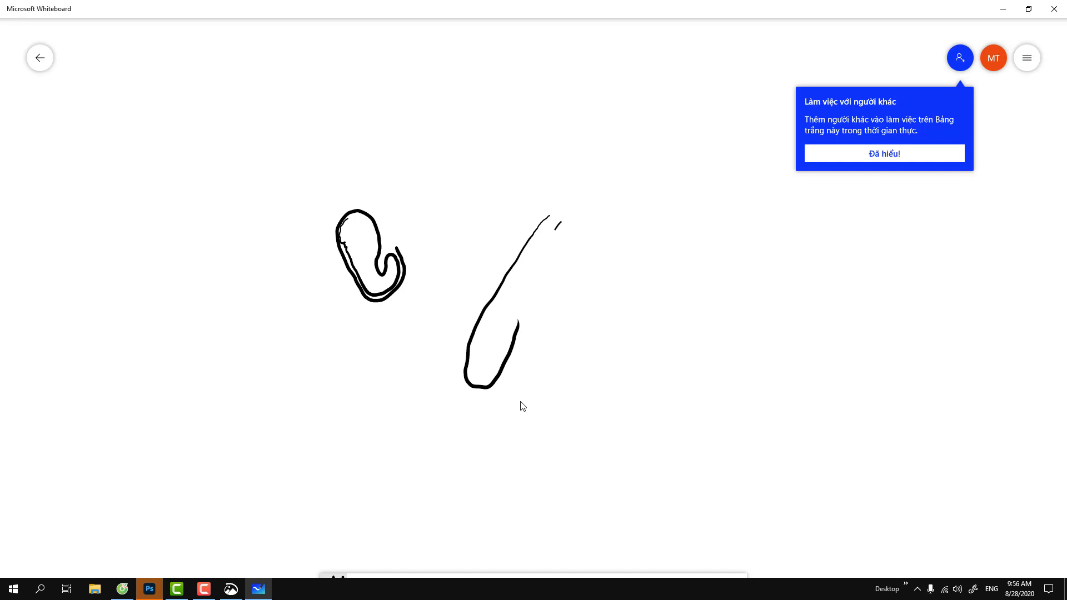
{"action": "mouse_move", "coordinate": [561, 222]}
{"action": "left_mouse_down"}
{"action": "mouse_move", "coordinate": [551, 255]}
{"action": "mouse_move", "coordinate": [575, 261]}
{"action": "mouse_move", "coordinate": [581, 202]}
{"action": "mouse_move", "coordinate": [554, 199]}
{"action": "left_mouse_up"}
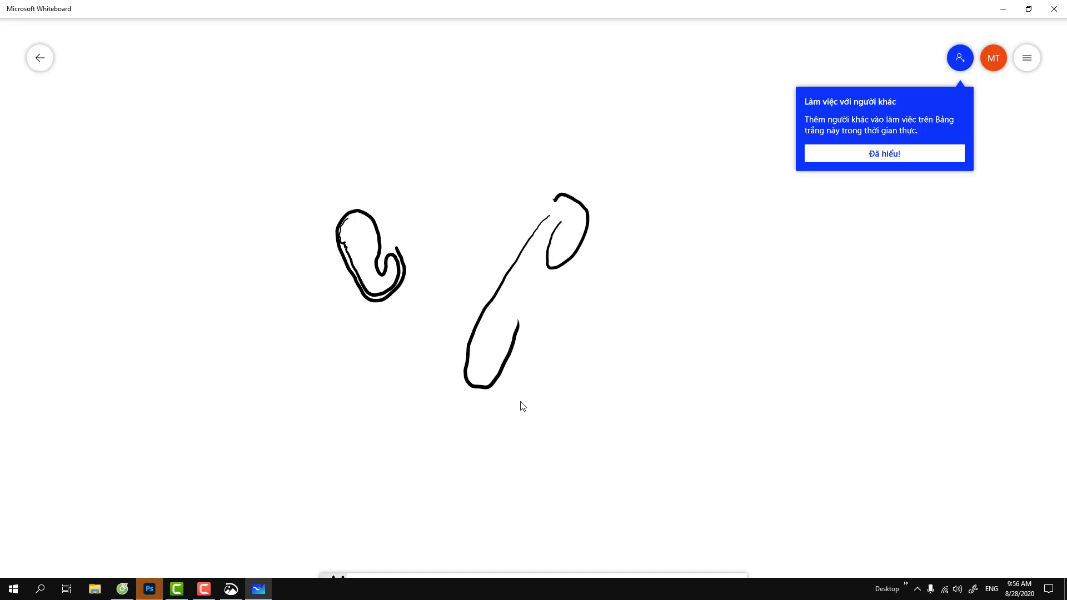
{"action": "mouse_move", "coordinate": [336, 313]}
{"action": "left_mouse_down"}
{"action": "mouse_move", "coordinate": [274, 384]}
{"action": "mouse_move", "coordinate": [374, 244]}
{"action": "mouse_move", "coordinate": [384, 328]}
{"action": "left_mouse_up"}
{"action": "mouse_move", "coordinate": [397, 249]}
{"action": "left_mouse_down"}
{"action": "mouse_move", "coordinate": [403, 197]}
{"action": "mouse_move", "coordinate": [439, 239]}
{"action": "mouse_move", "coordinate": [461, 209]}
{"action": "mouse_move", "coordinate": [469, 217]}
{"action": "left_mouse_up"}
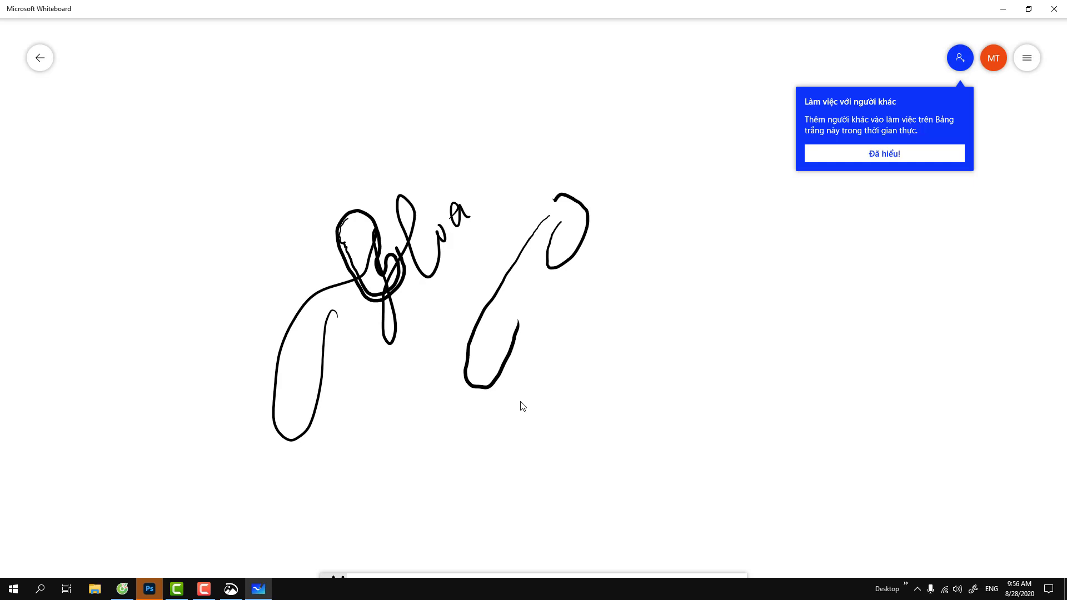
{"action": "mouse_move", "coordinate": [531, 389]}
{"action": "left_mouse_down"}
{"action": "mouse_move", "coordinate": [589, 309]}
{"action": "mouse_move", "coordinate": [618, 309]}
{"action": "mouse_move", "coordinate": [607, 335]}
{"action": "left_mouse_up"}
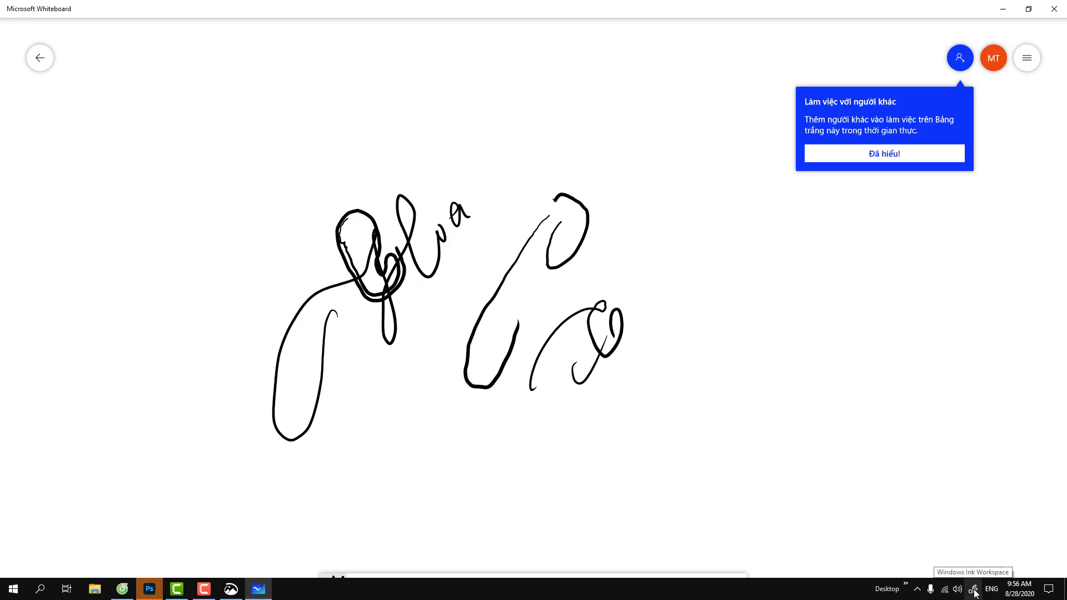
Step: Close Microsoft Whiteboard and the annotated Snip & Sketch capture
{"action": "left_click", "coordinate": [1058, 8]}
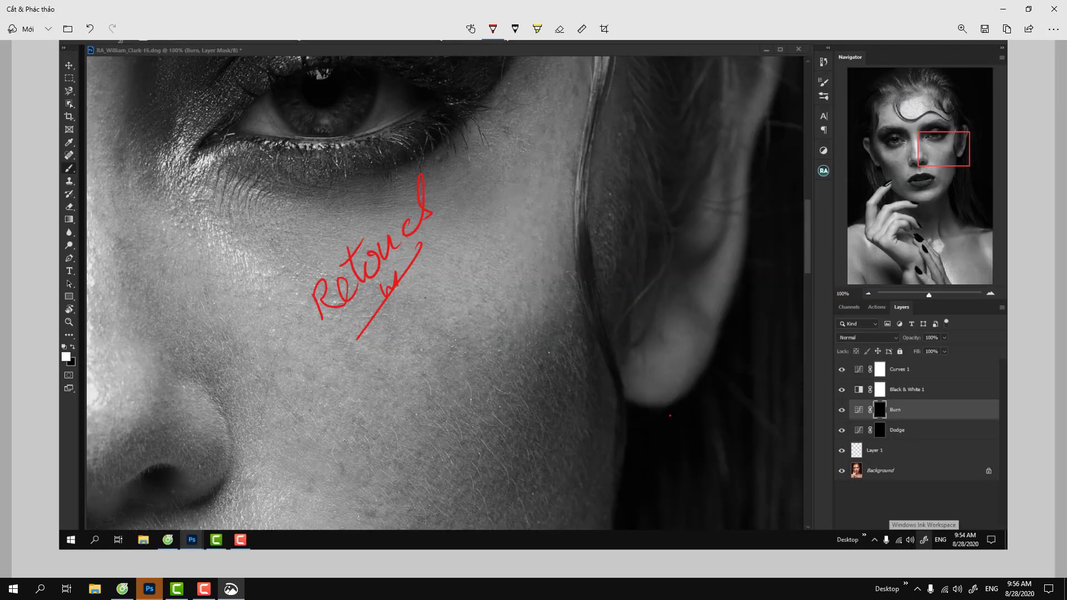
{"action": "left_click", "coordinate": [1054, 9]}
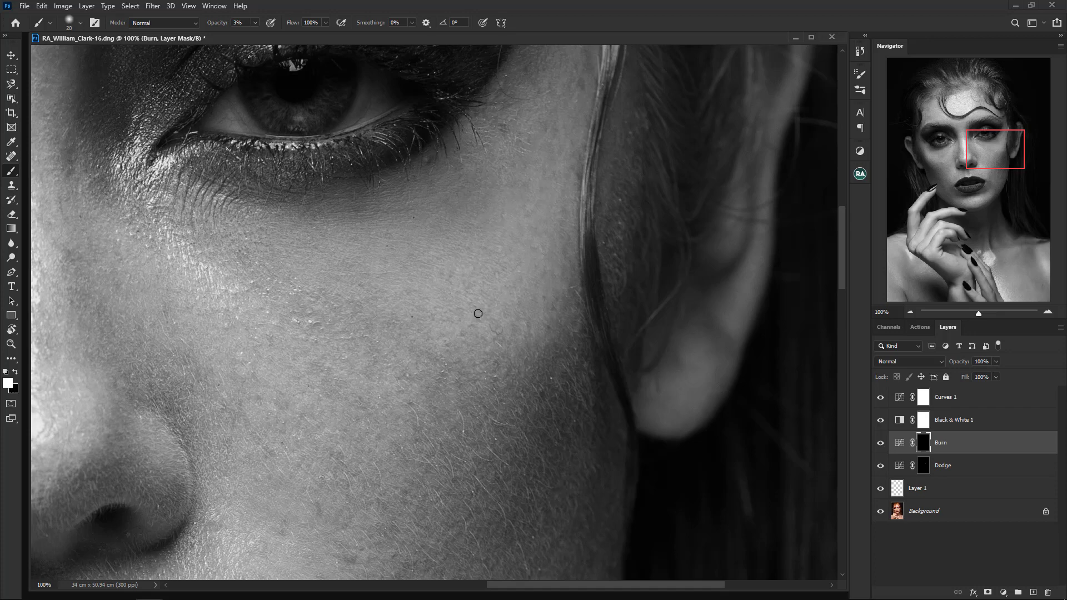
Step: Zoom the portrait out to about 50% so the face from eyes to lips is visible
{"action": "scroll", "coordinate": [475, 316], "scroll_direction": "down", "scroll_amount": 1}
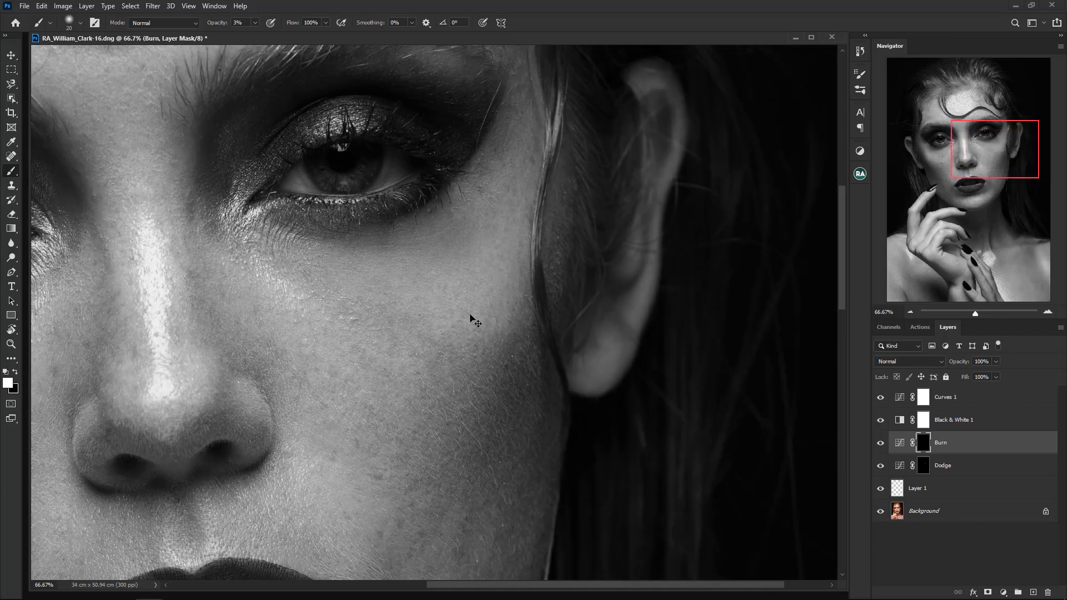
{"action": "scroll", "coordinate": [474, 316], "scroll_direction": "down", "scroll_amount": 2}
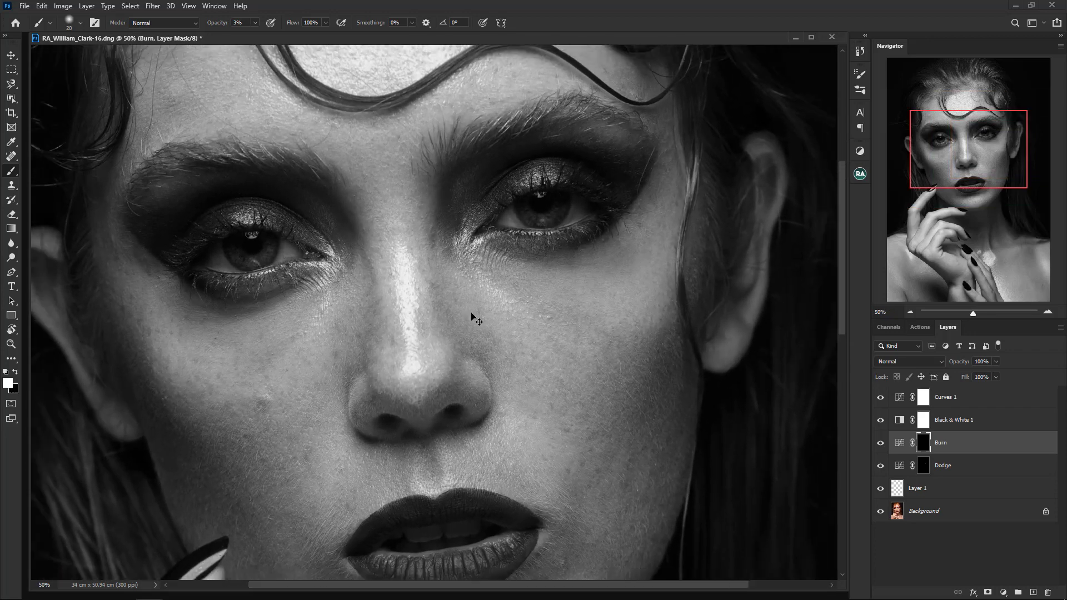
{"action": "scroll", "coordinate": [473, 317], "scroll_direction": "down", "scroll_amount": 1}
{"action": "scroll", "coordinate": [473, 317], "scroll_direction": "down", "scroll_amount": 1}
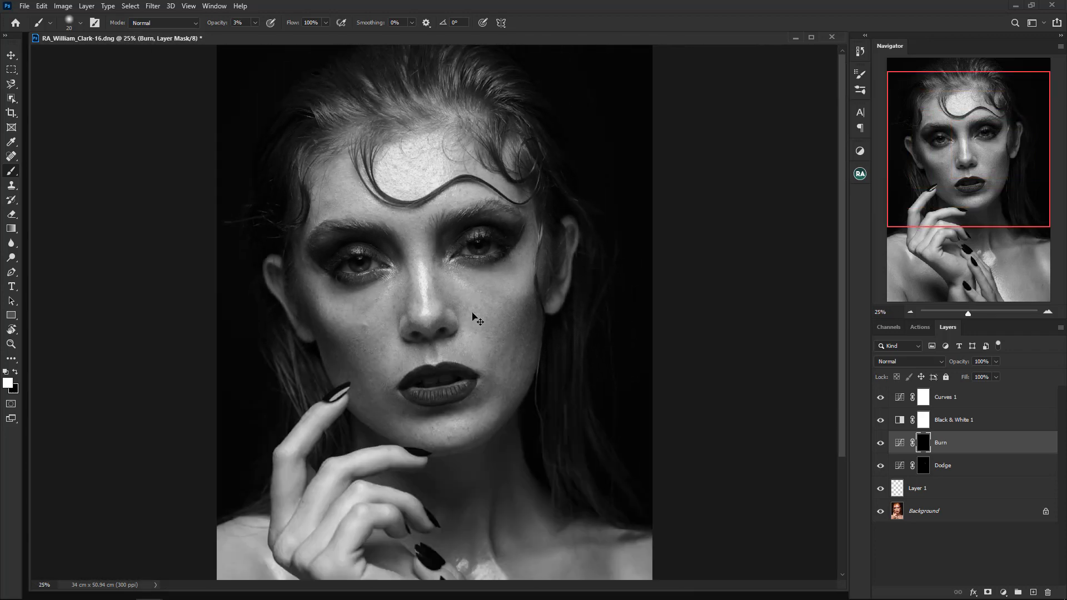
{"action": "scroll", "coordinate": [473, 317], "scroll_direction": "down", "scroll_amount": 1}
{"action": "scroll", "coordinate": [470, 311], "scroll_direction": "up", "scroll_amount": 2}
{"action": "scroll", "coordinate": [467, 306], "scroll_direction": "up", "scroll_amount": 1}
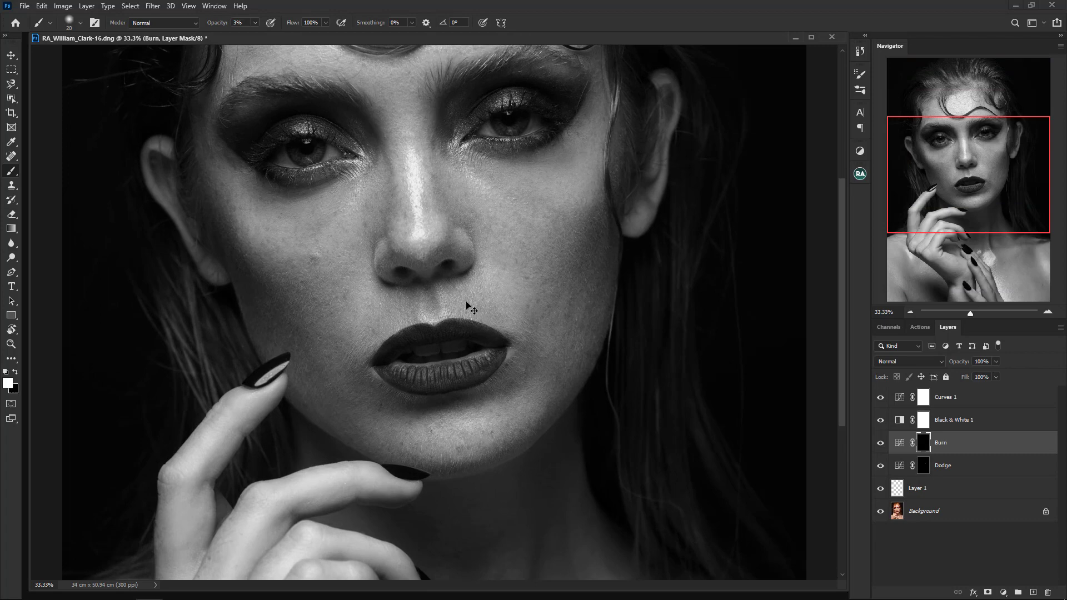
{"action": "scroll", "coordinate": [344, 269], "scroll_direction": "up", "scroll_amount": 1}
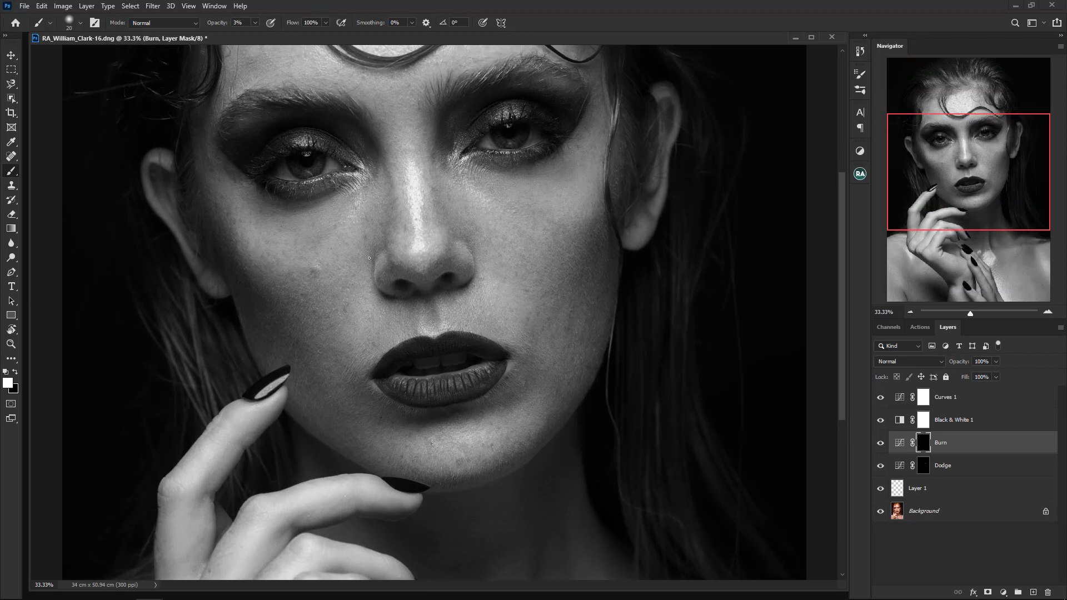
{"action": "scroll", "coordinate": [370, 252], "scroll_direction": "up", "scroll_amount": 1}
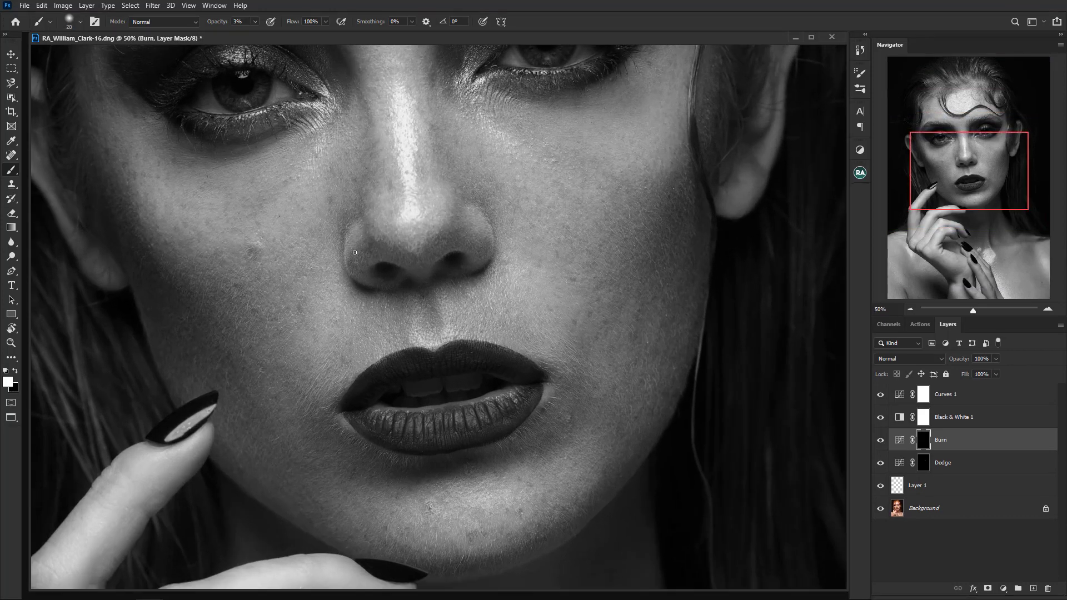
Step: Switch to Full Screen Mode and pan to centre the eyes, nose and lips
{"action": "key", "text": "f"}
{"action": "key", "text": "f"}
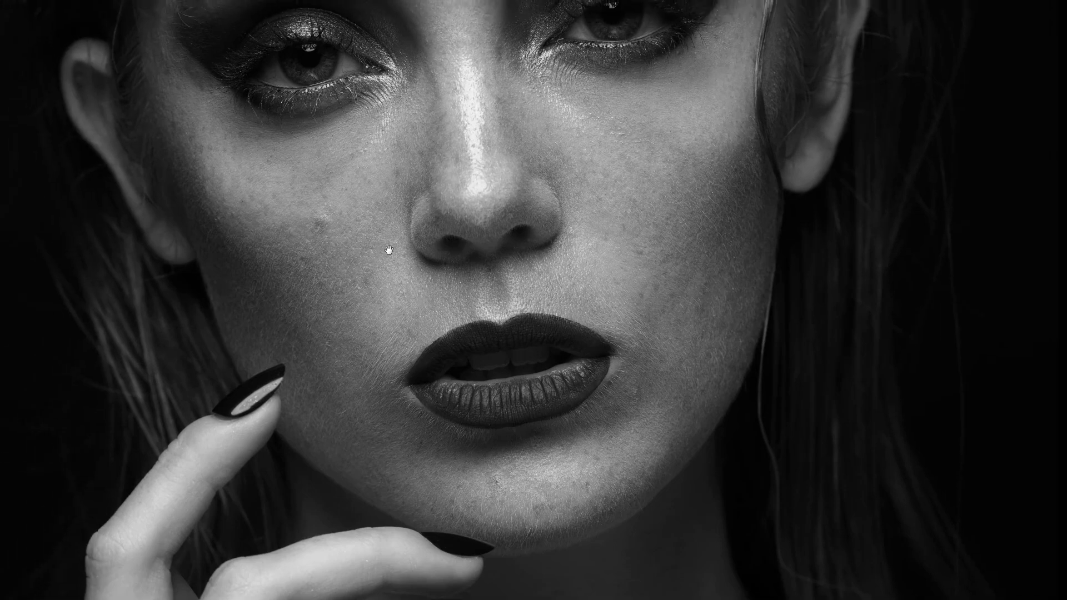
{"action": "left_click_drag", "start_coordinate": [389, 250], "coordinate": [473, 337]}
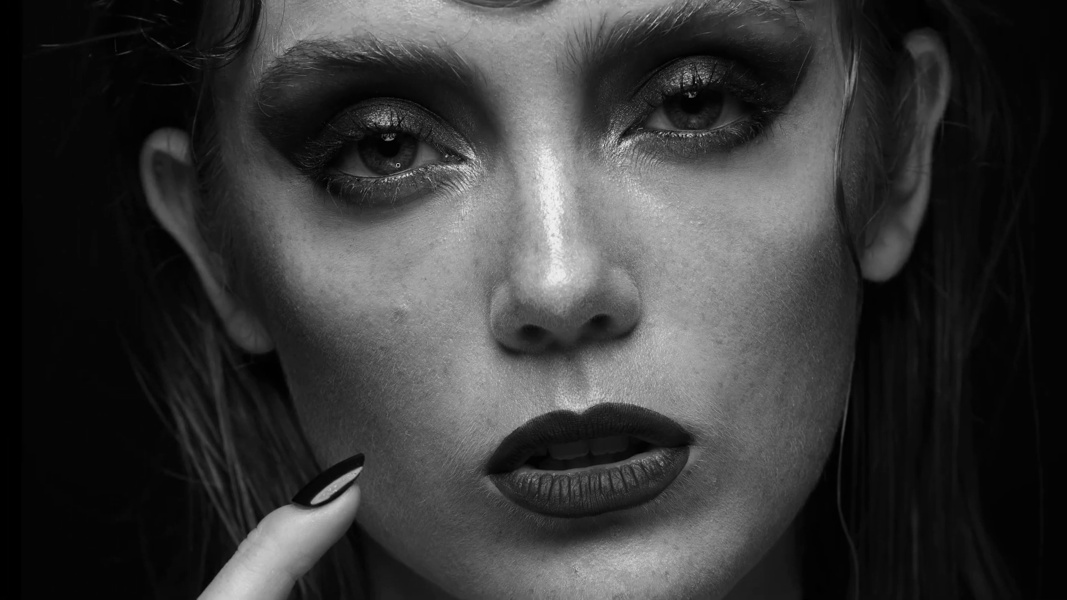